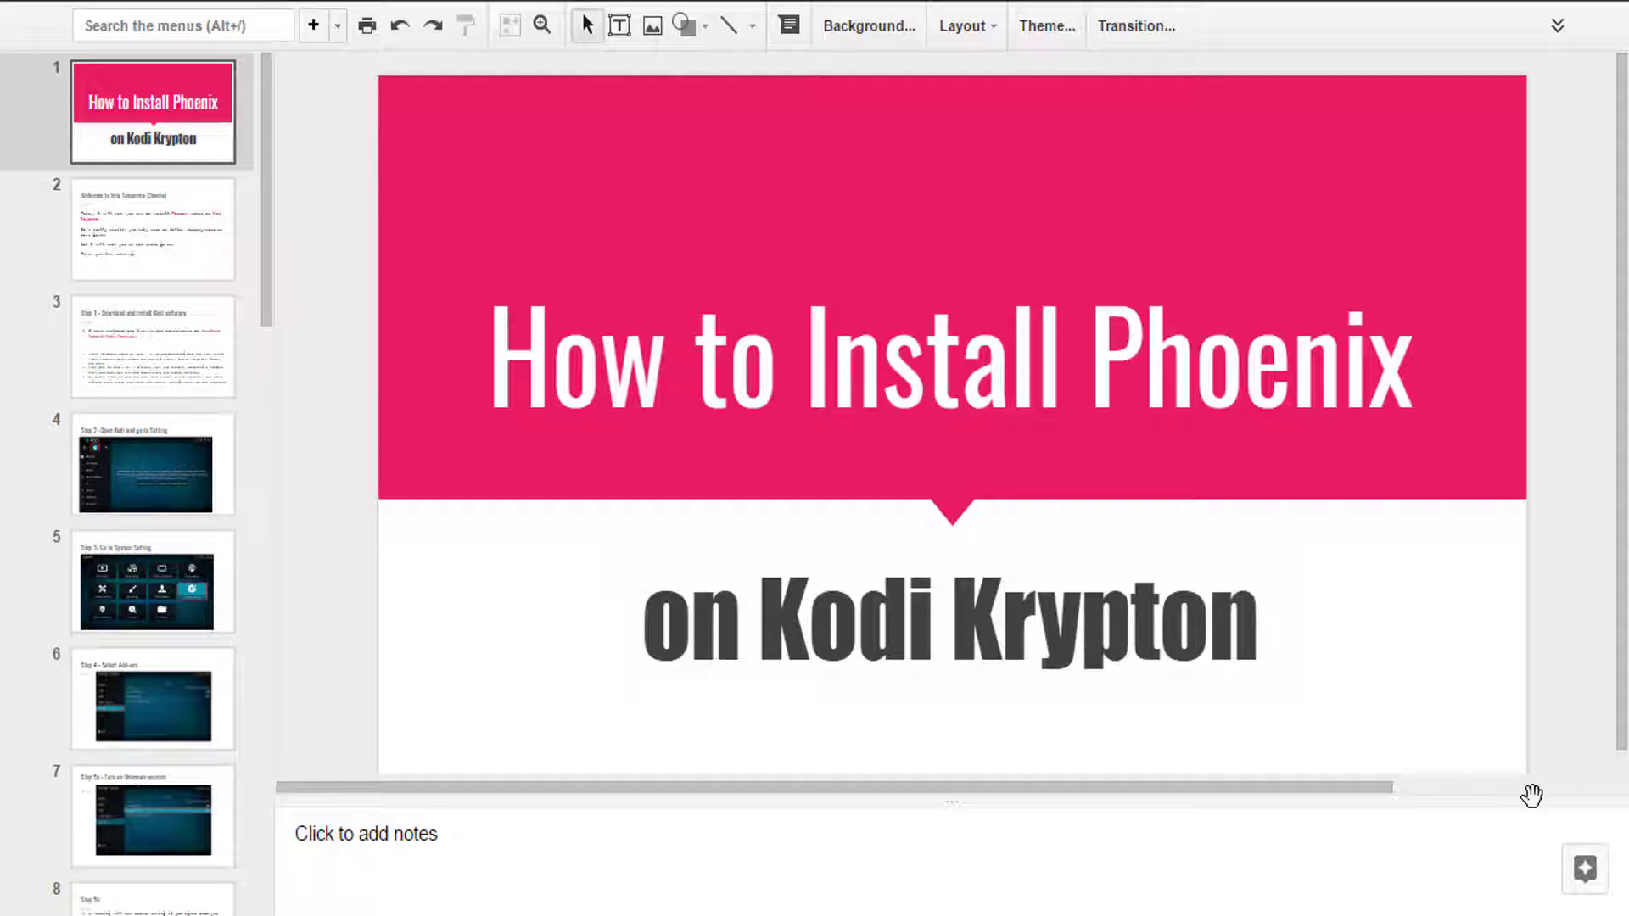
- Flip through slides 2 and 3, then show slide 4, 'Step 2- Open Kodi and go to Setting'
left_click(212, 231)
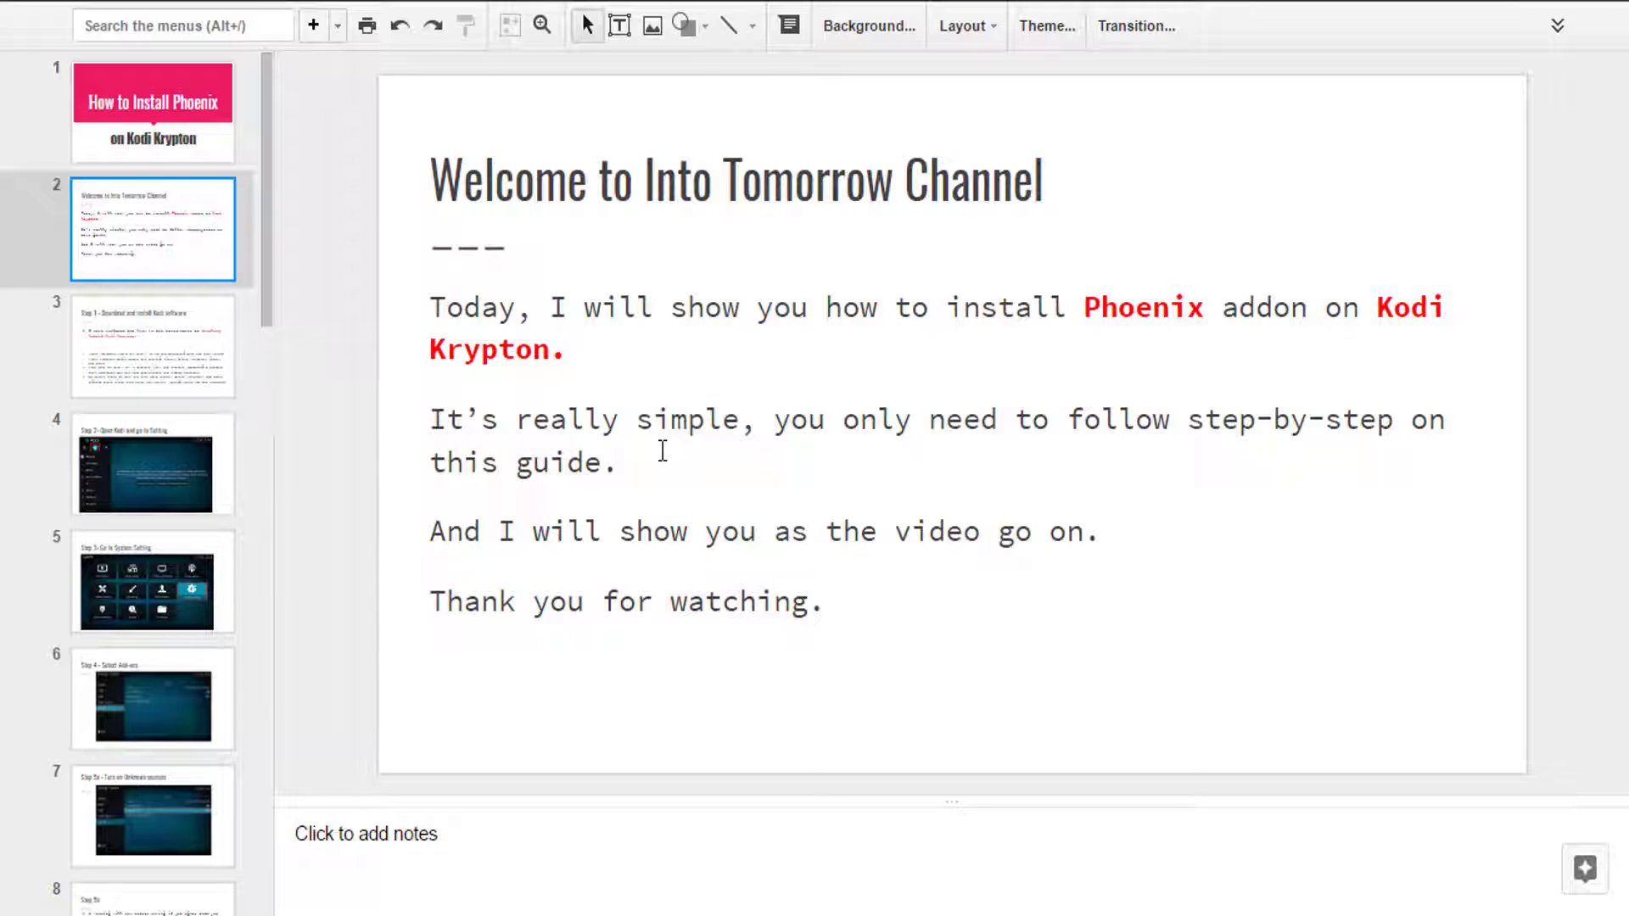
left_click(211, 367)
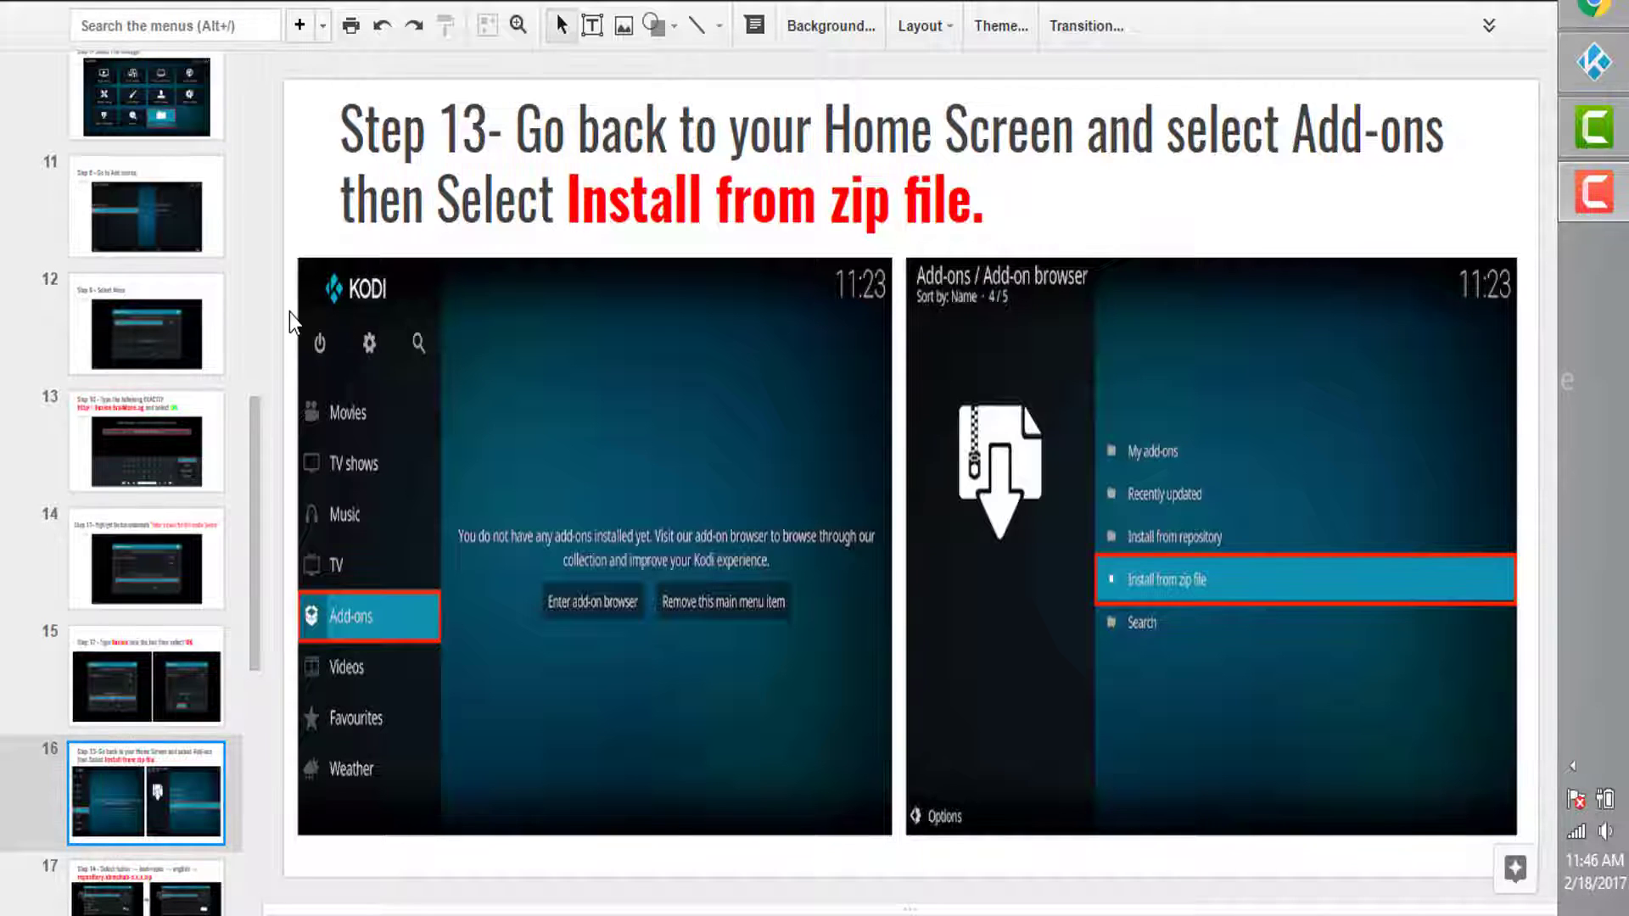
left_click_drag(258, 437, 253, 159)
left_click(160, 328)
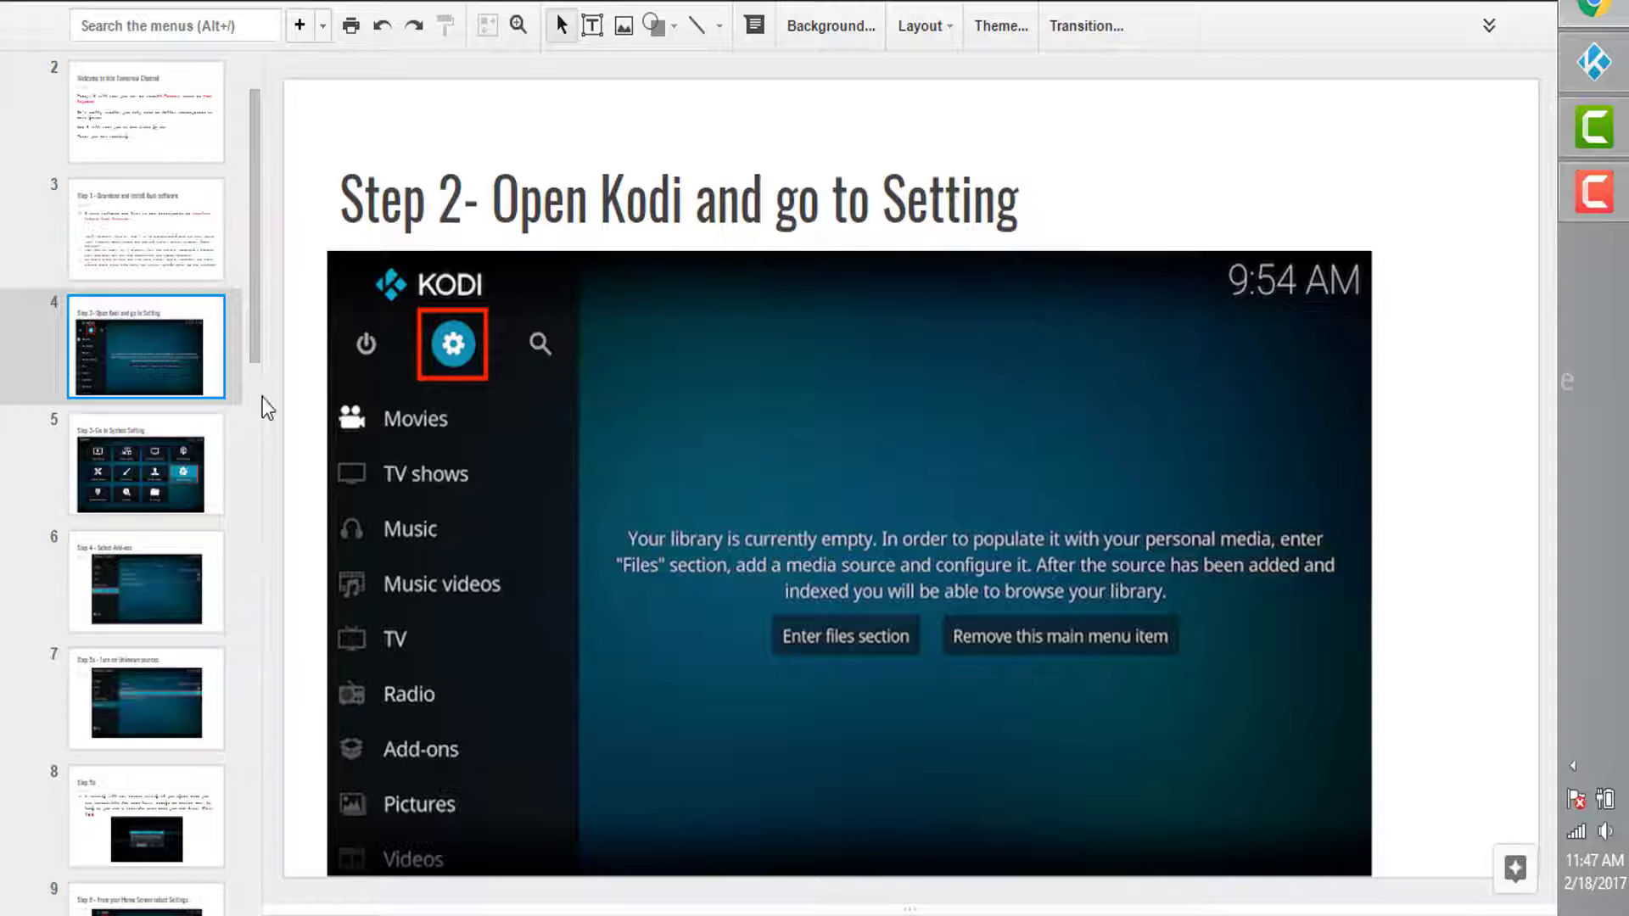
- Open Kodi's system settings while following the guide's Step 3 to Step 5a slides
left_click(1622, 93)
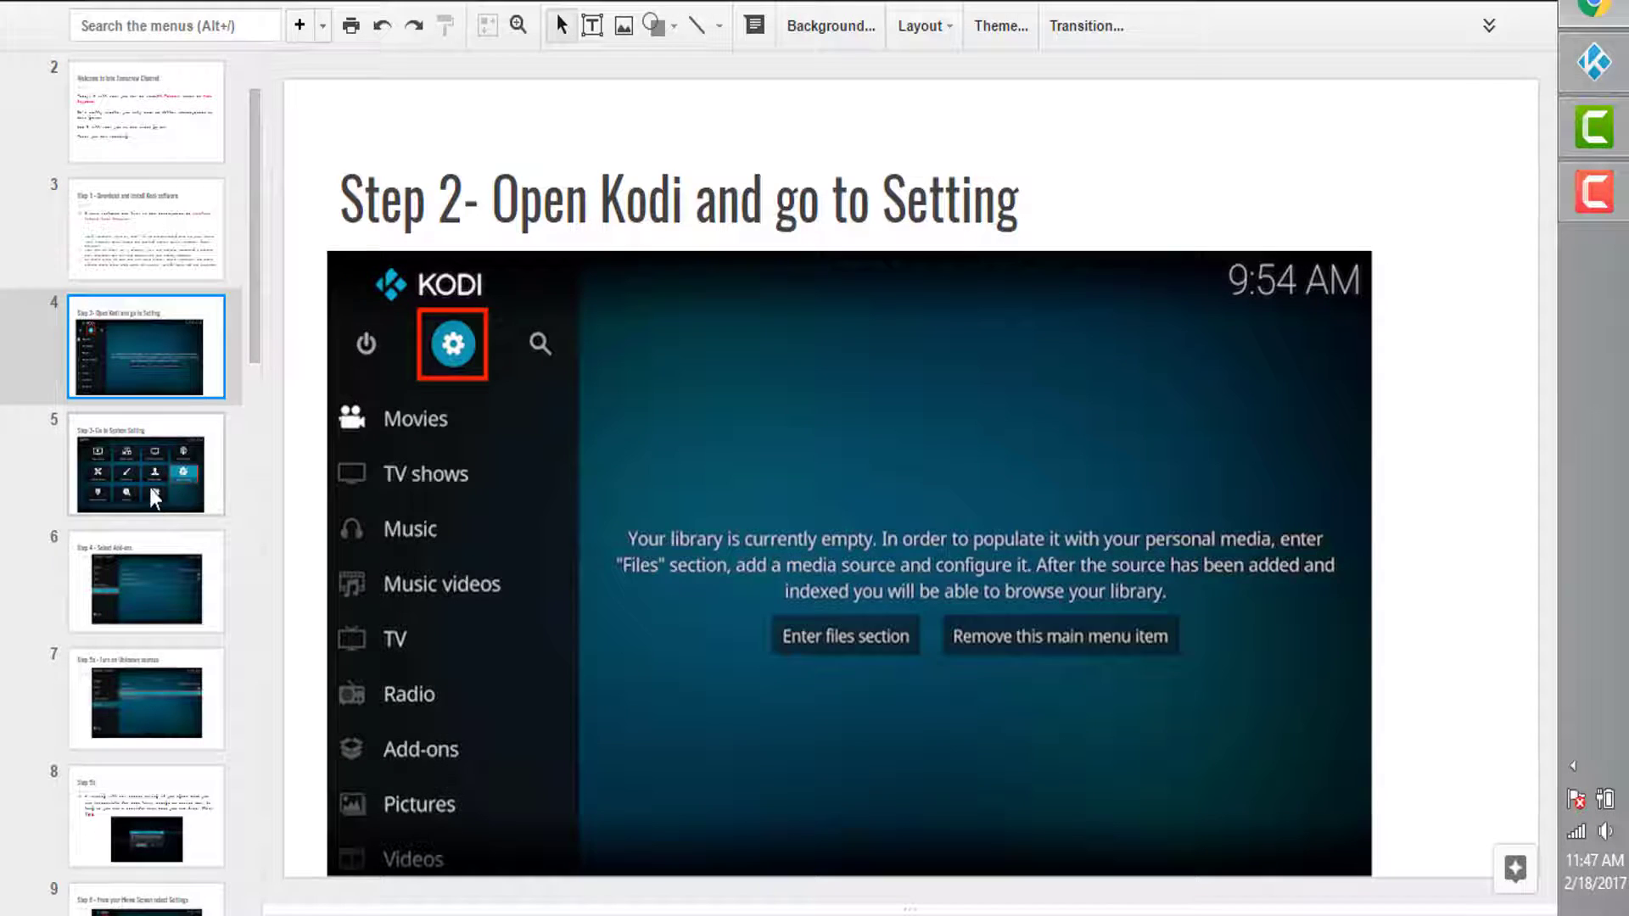
left_click(149, 487)
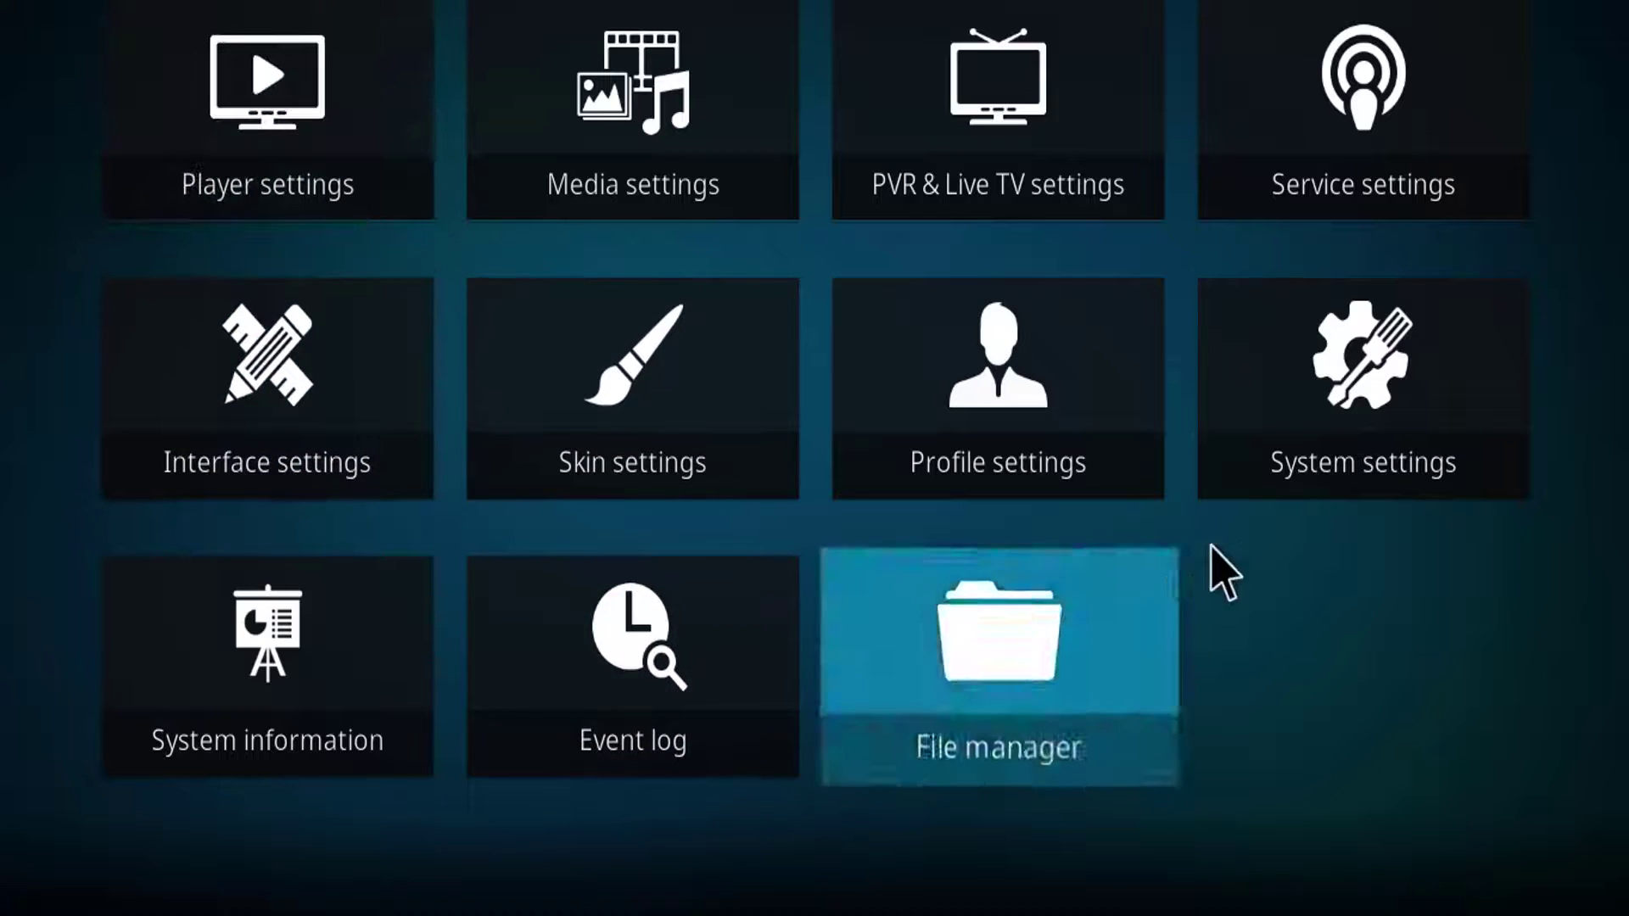
left_click(1273, 483)
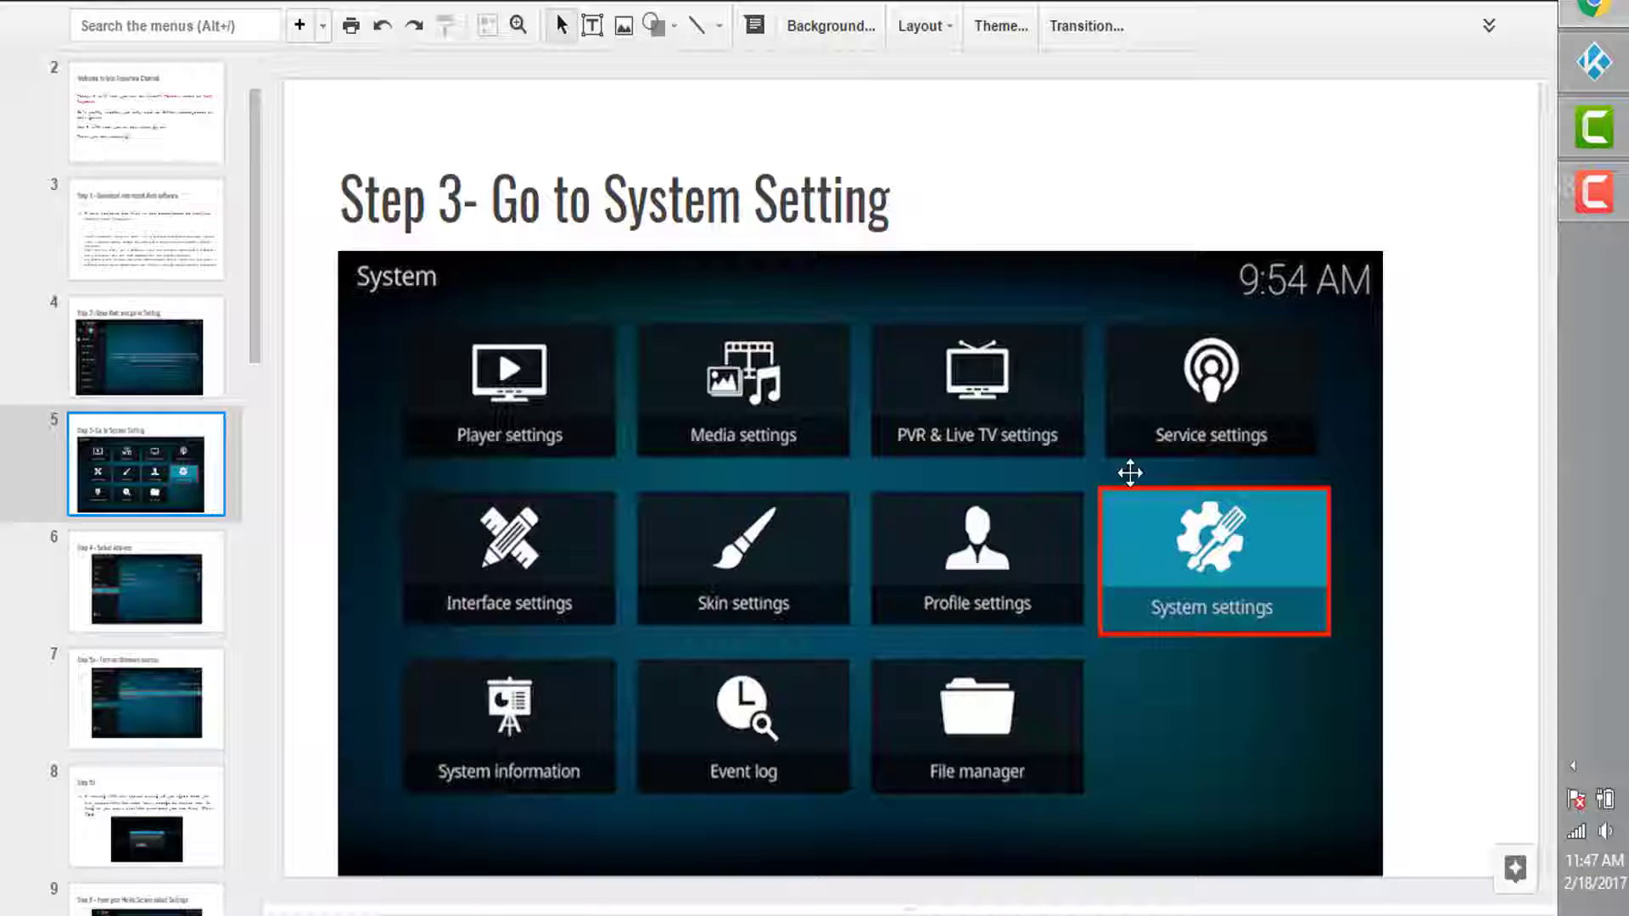
left_click(115, 610)
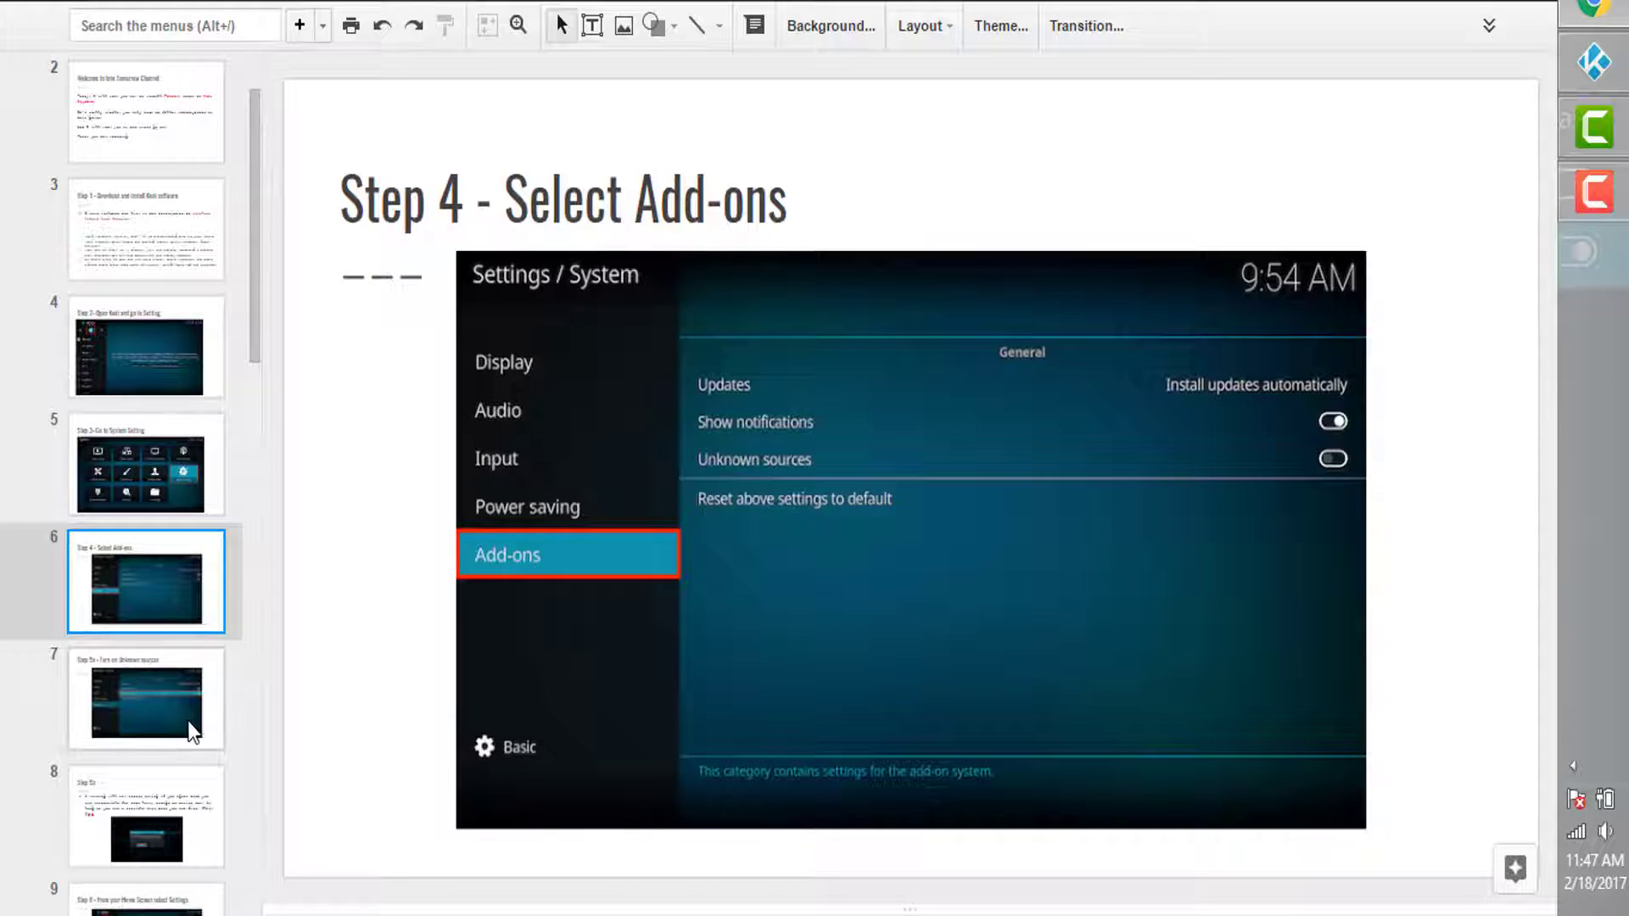
left_click(188, 731)
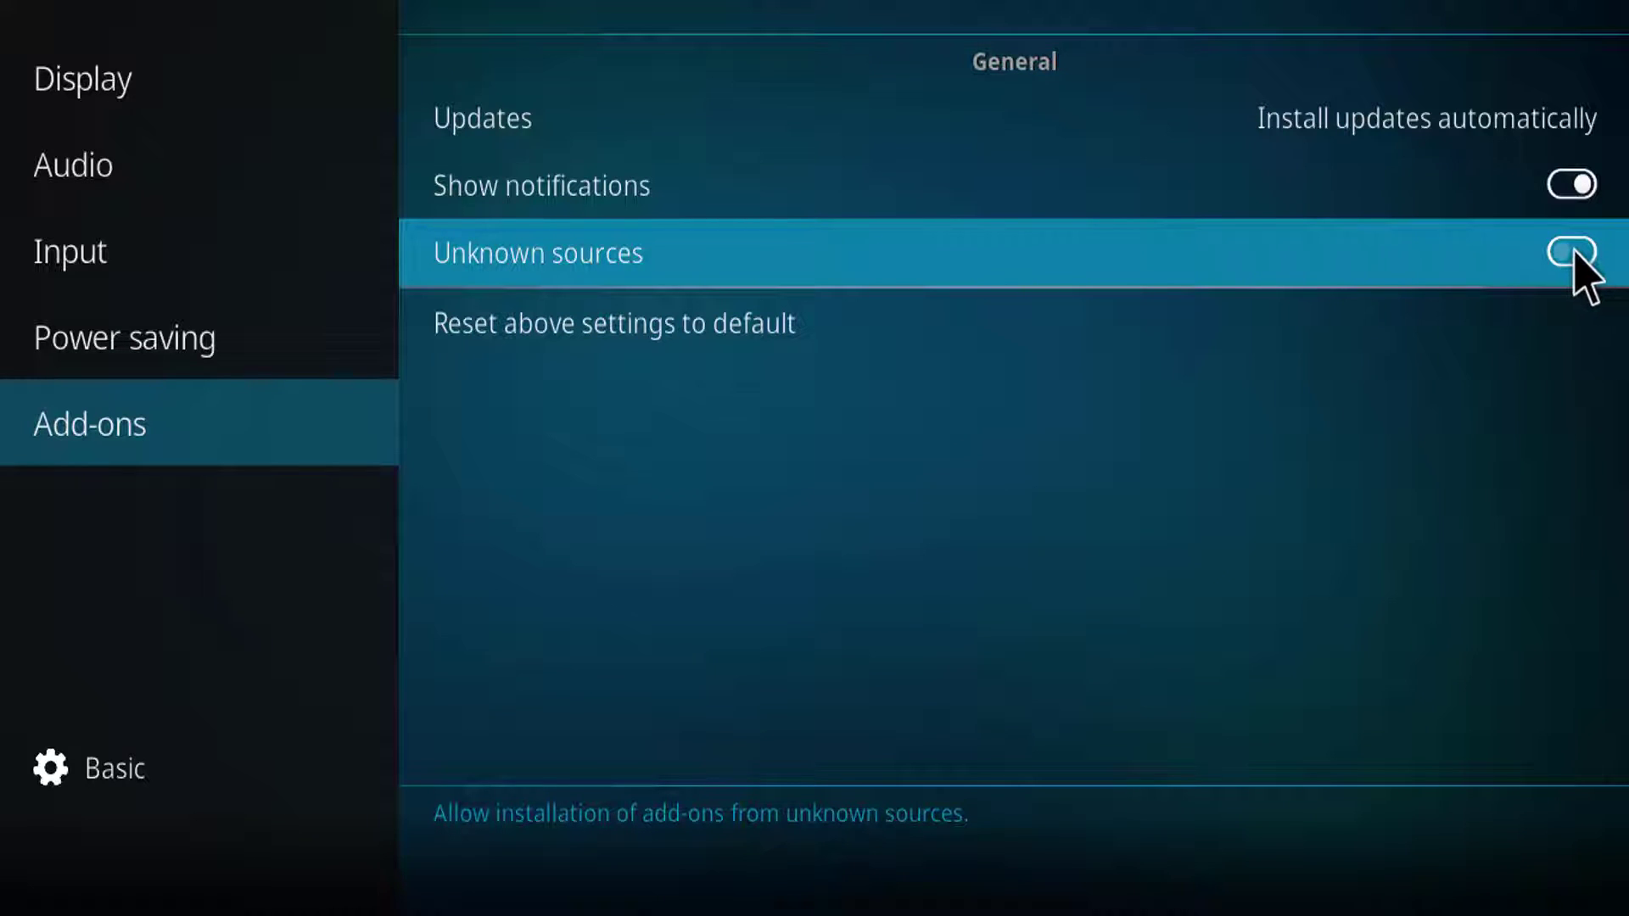
- Enable Unknown sources, accept the personal-data warning, and move the guide to Step 6
left_click(1571, 253)
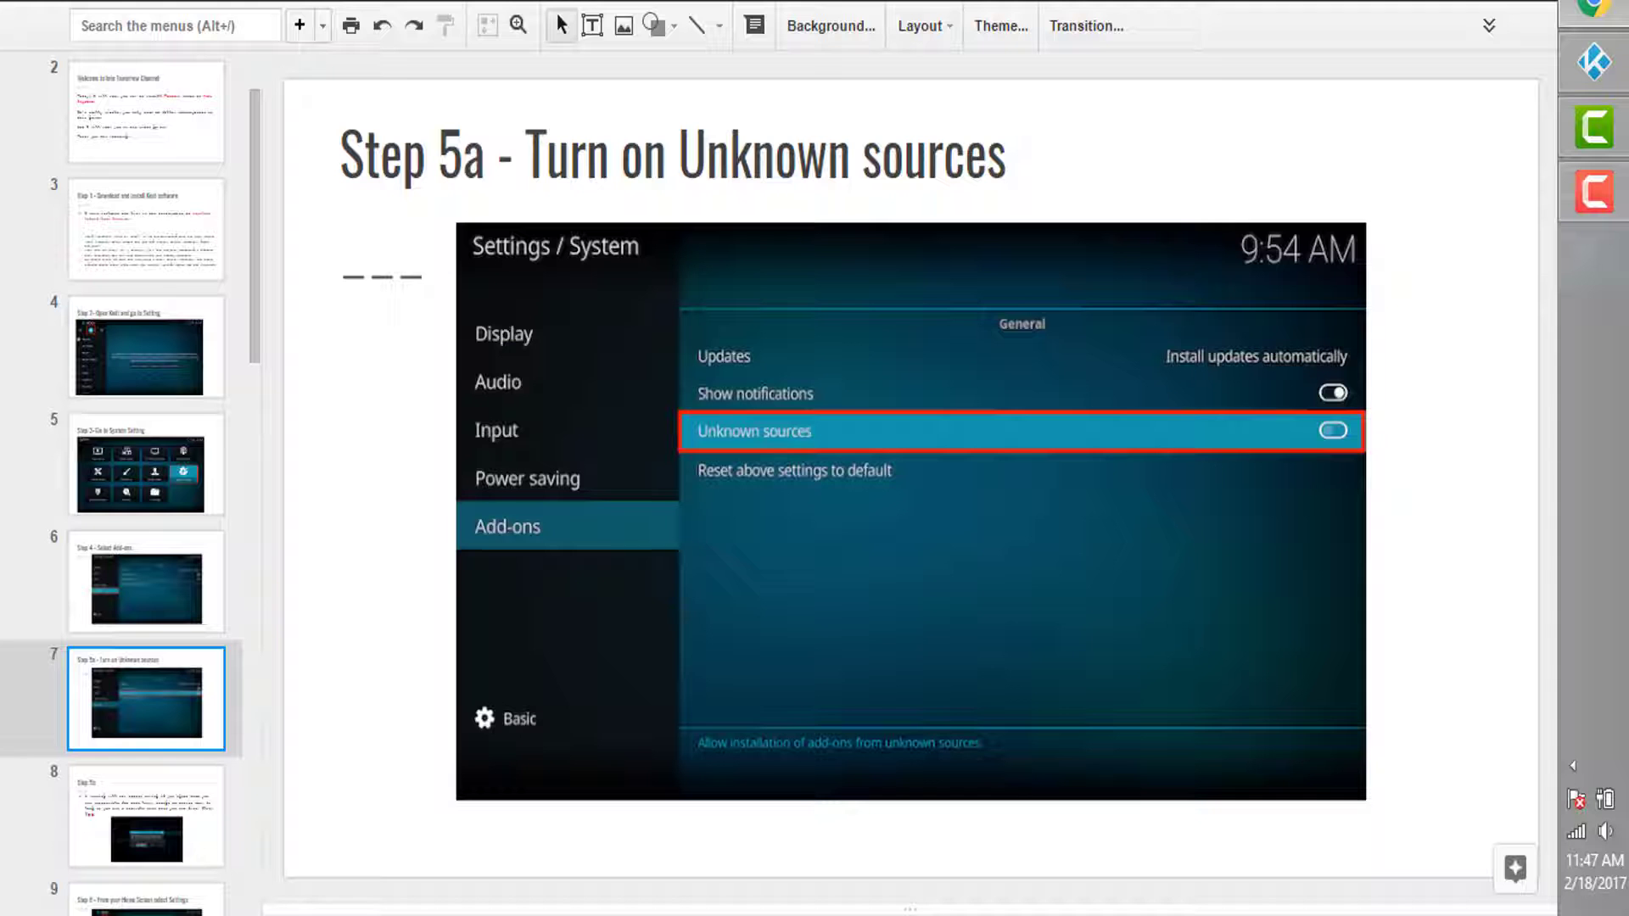
left_click(144, 819)
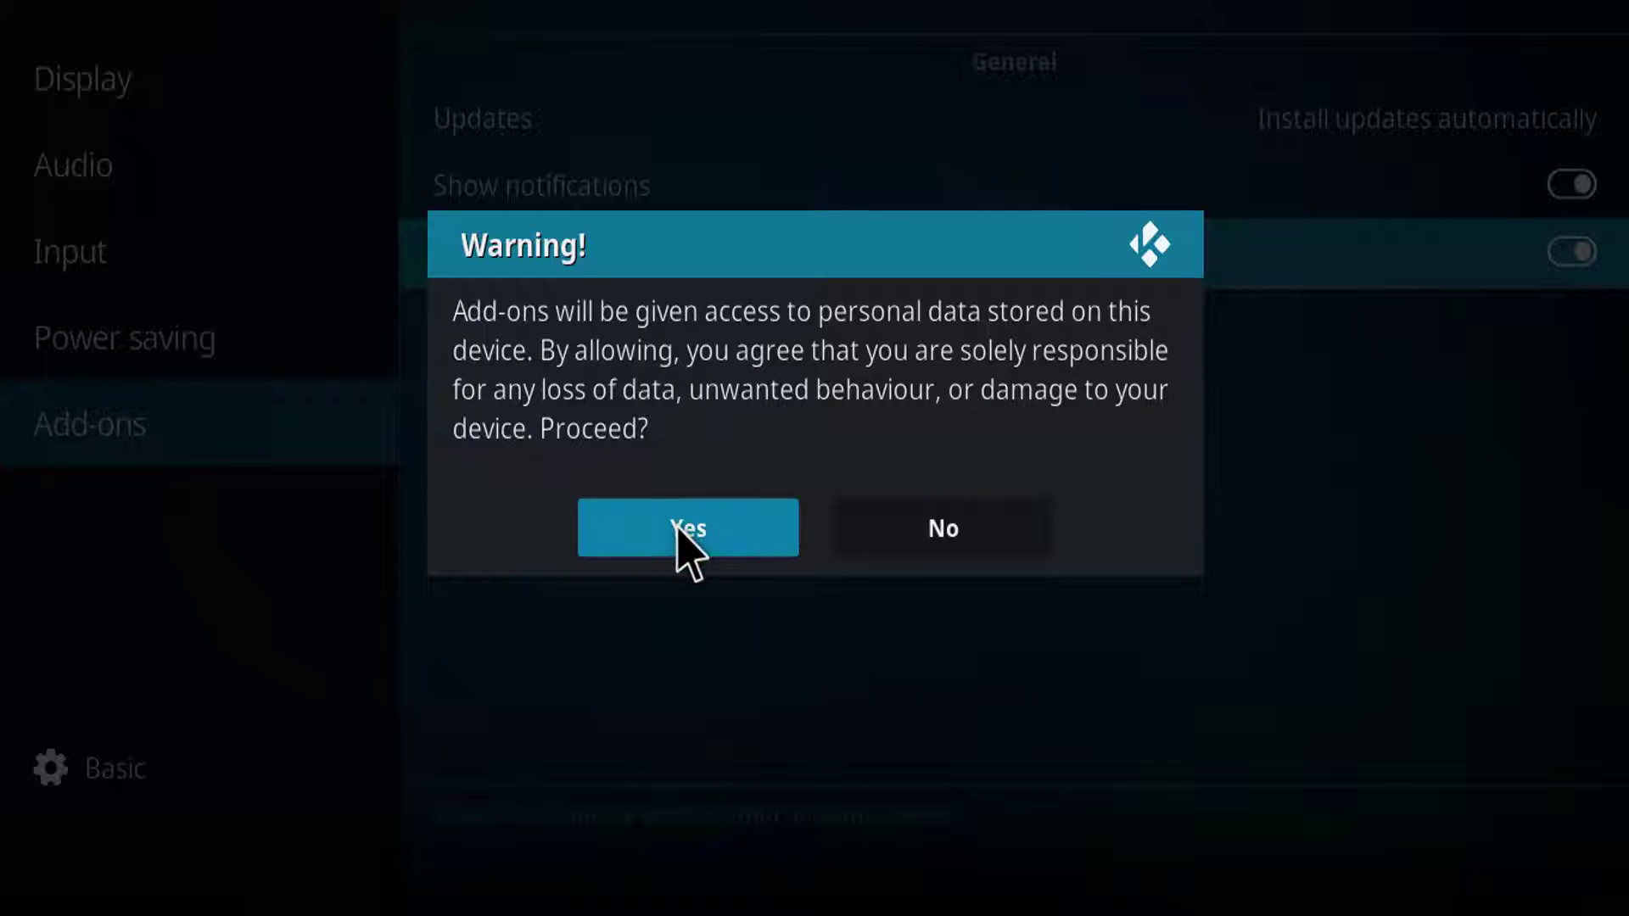
left_click(688, 533)
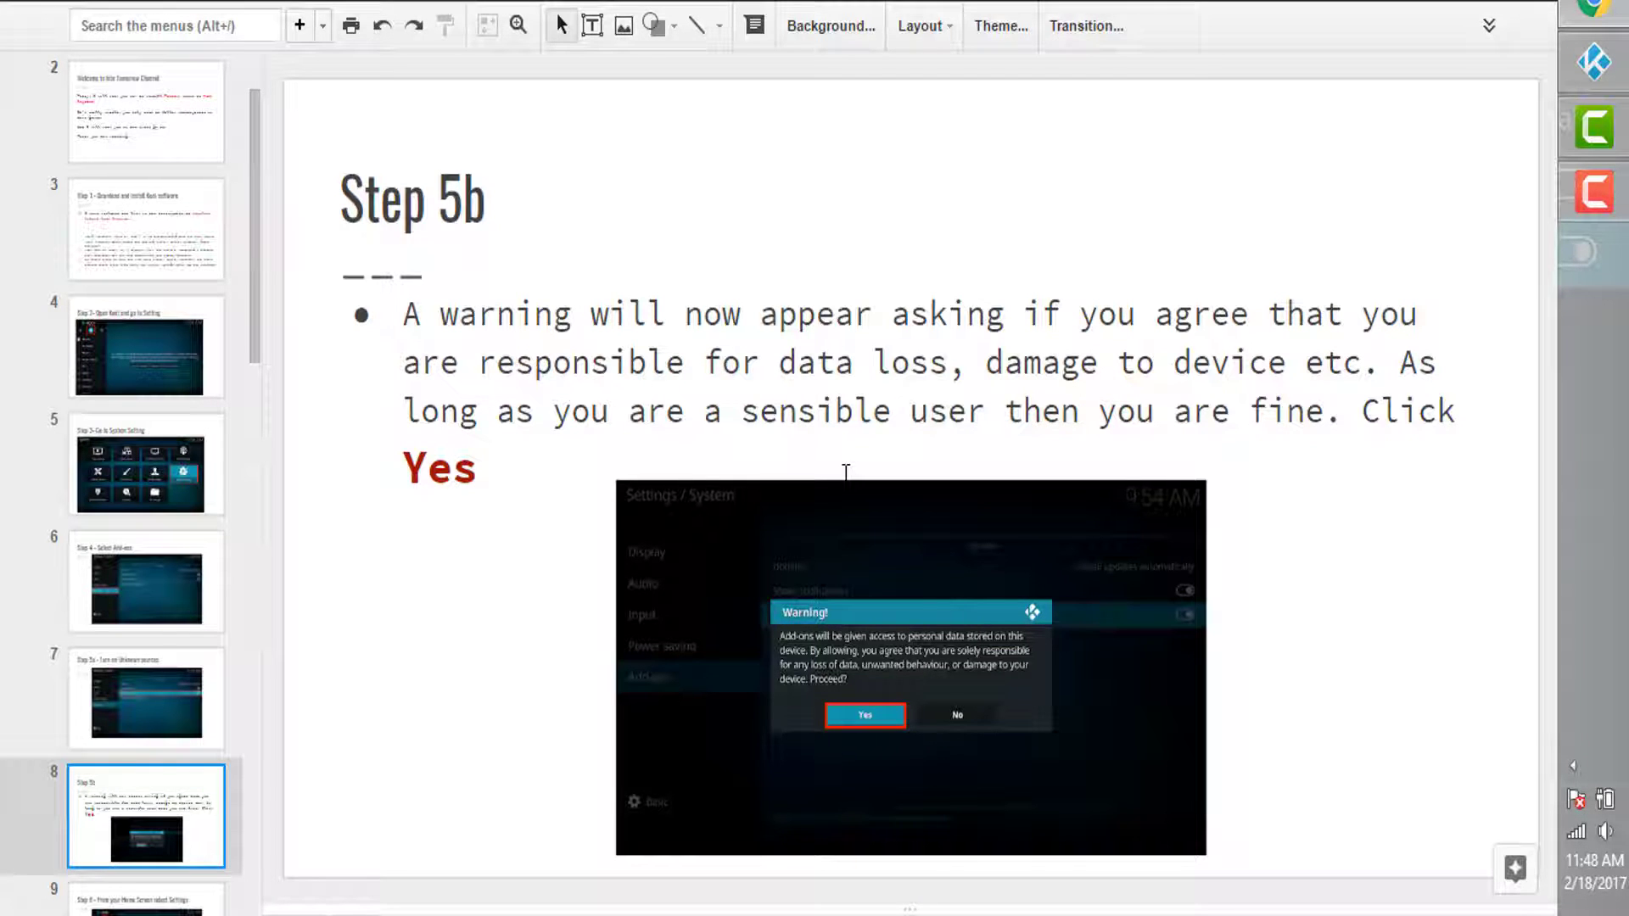
scroll(115, 833, "down", 2)
left_click(146, 776)
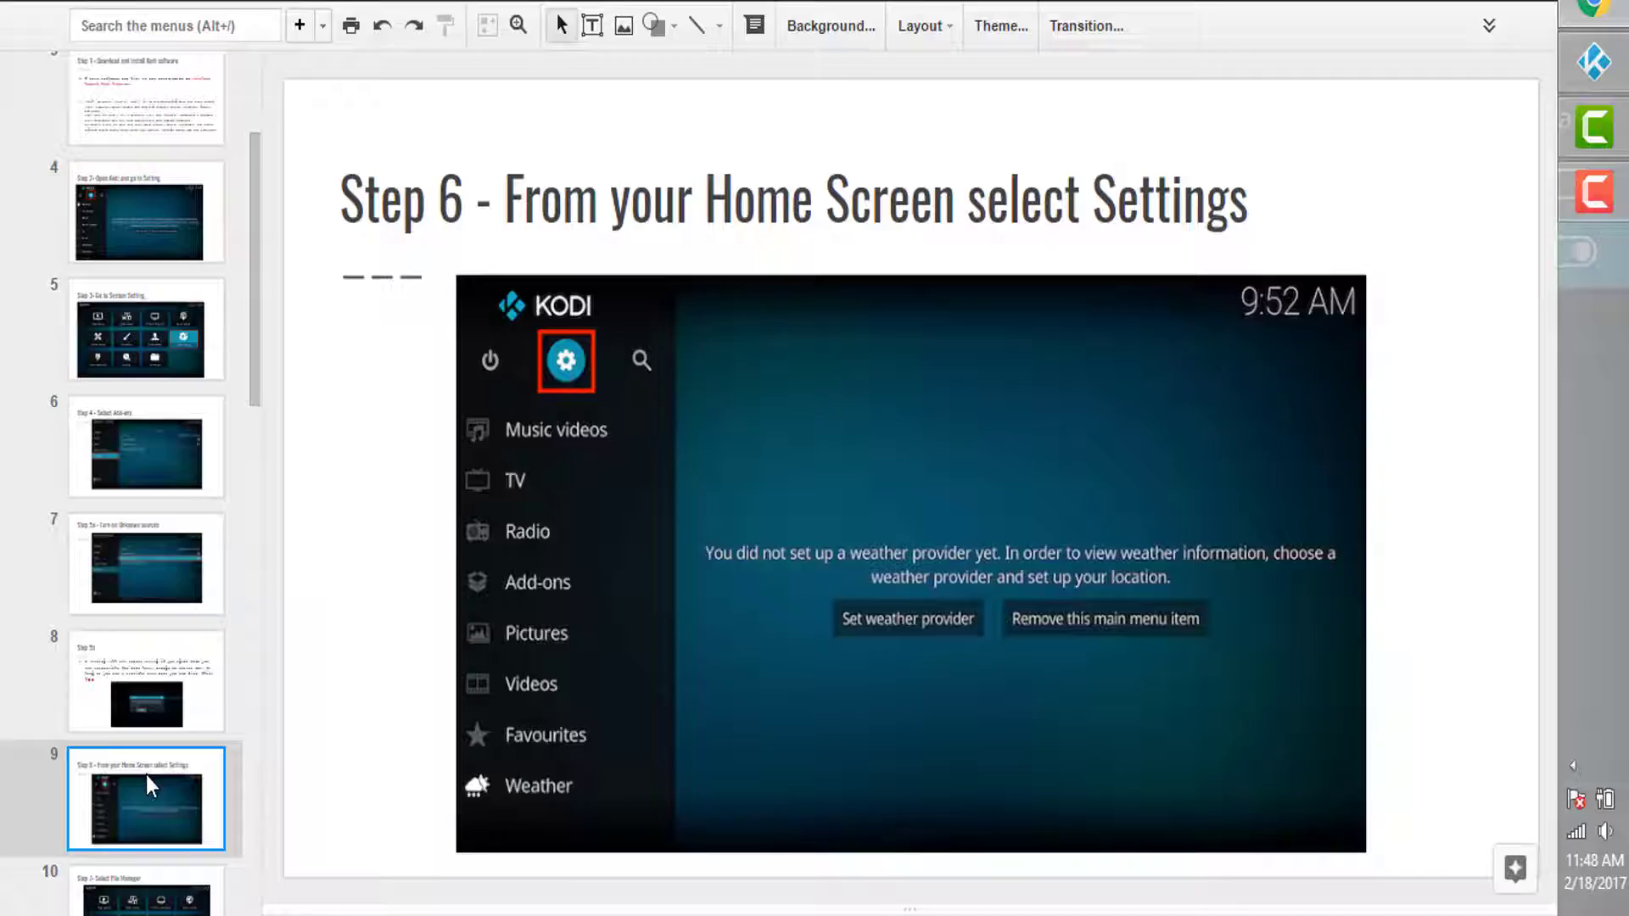
- Return to the Kodi home screen and open the settings overview, showing the Step 7 slide
key("Escape")
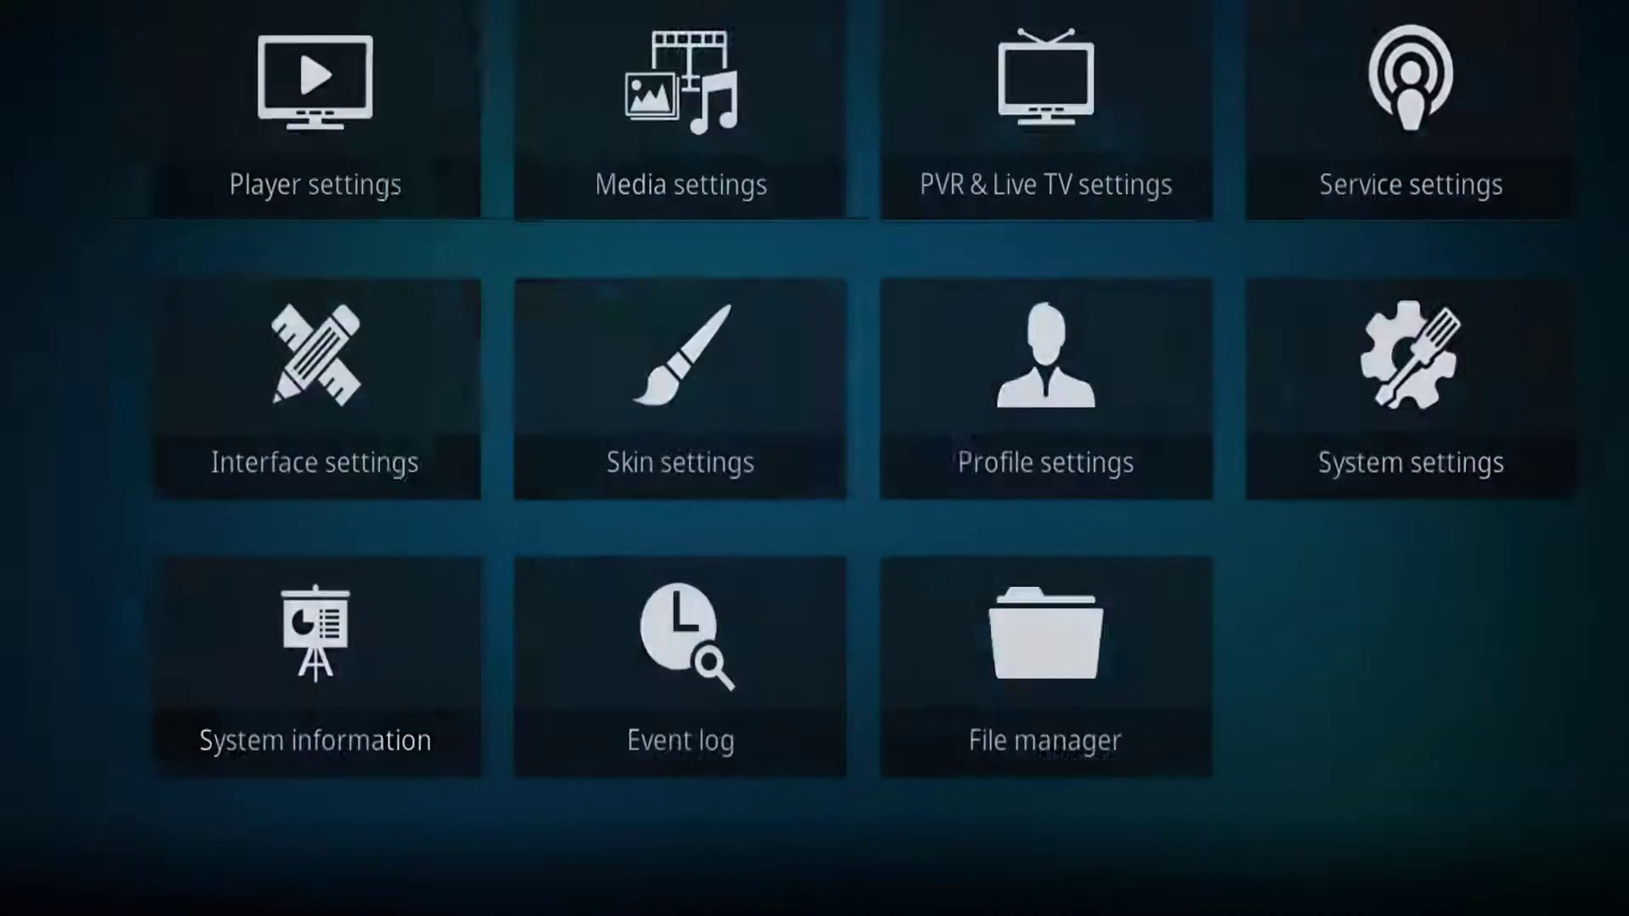
key("Escape")
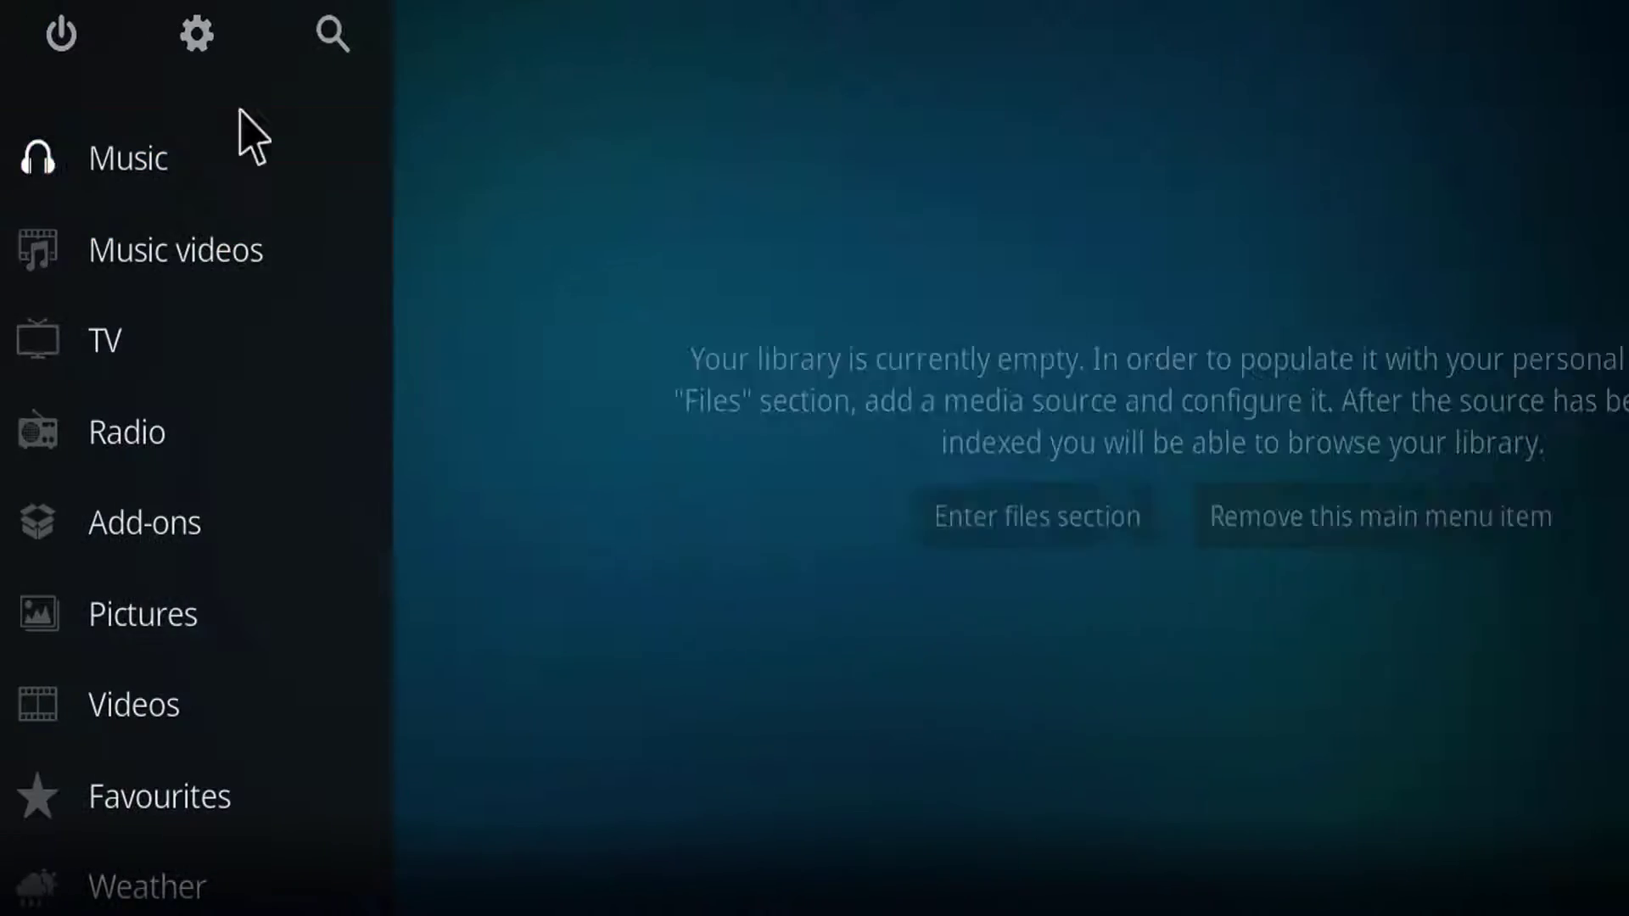
left_click(204, 42)
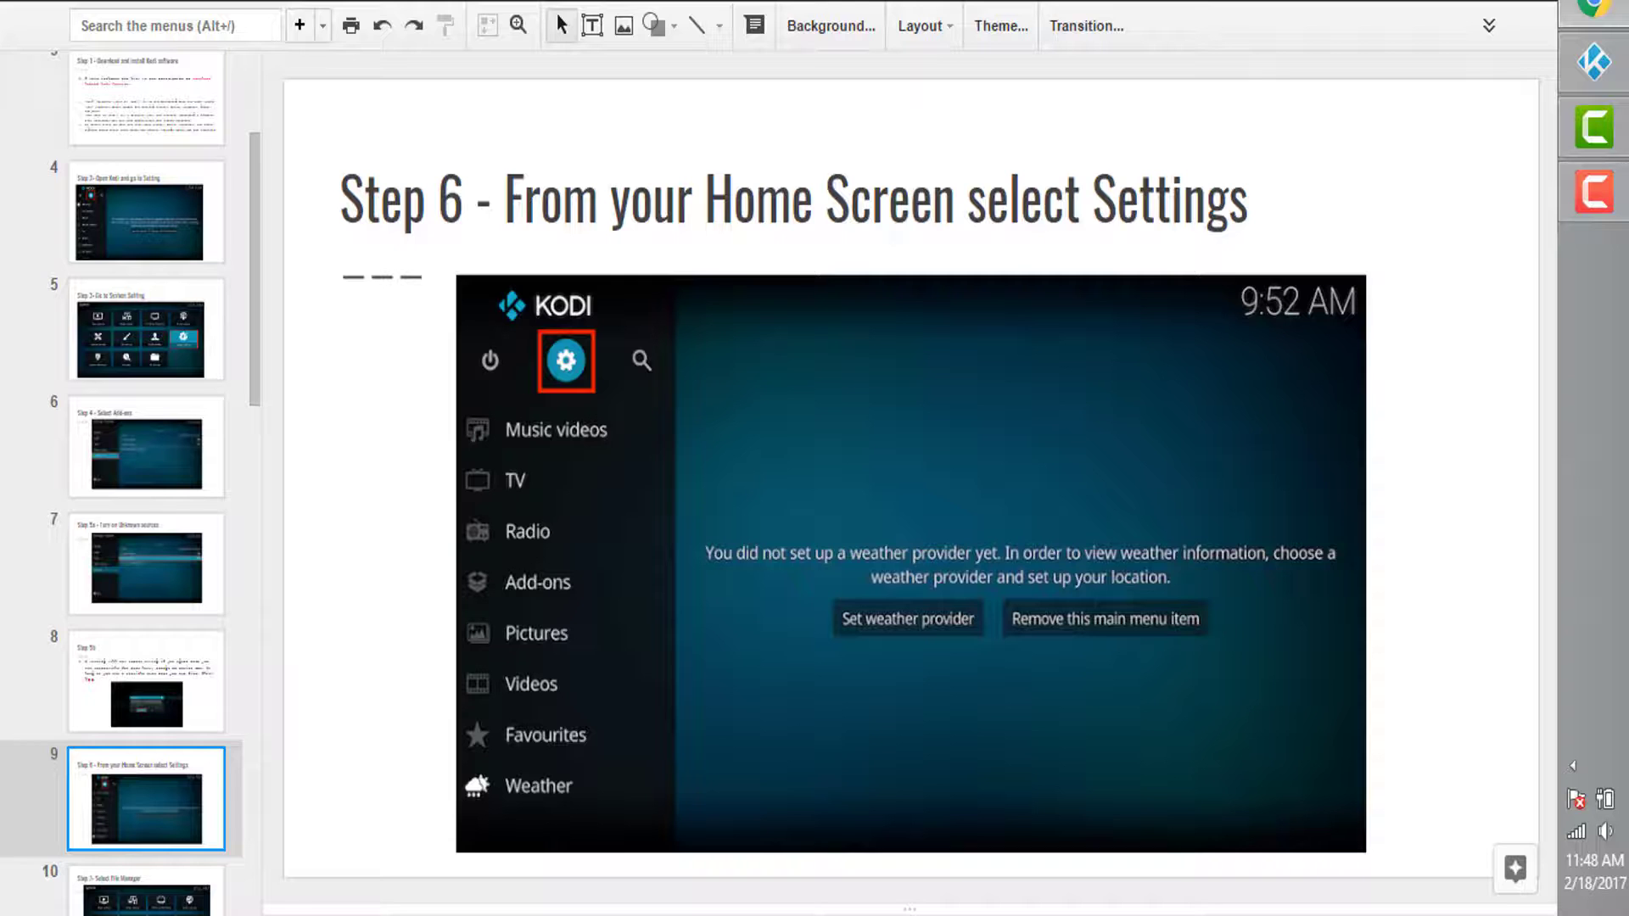
left_click(145, 908)
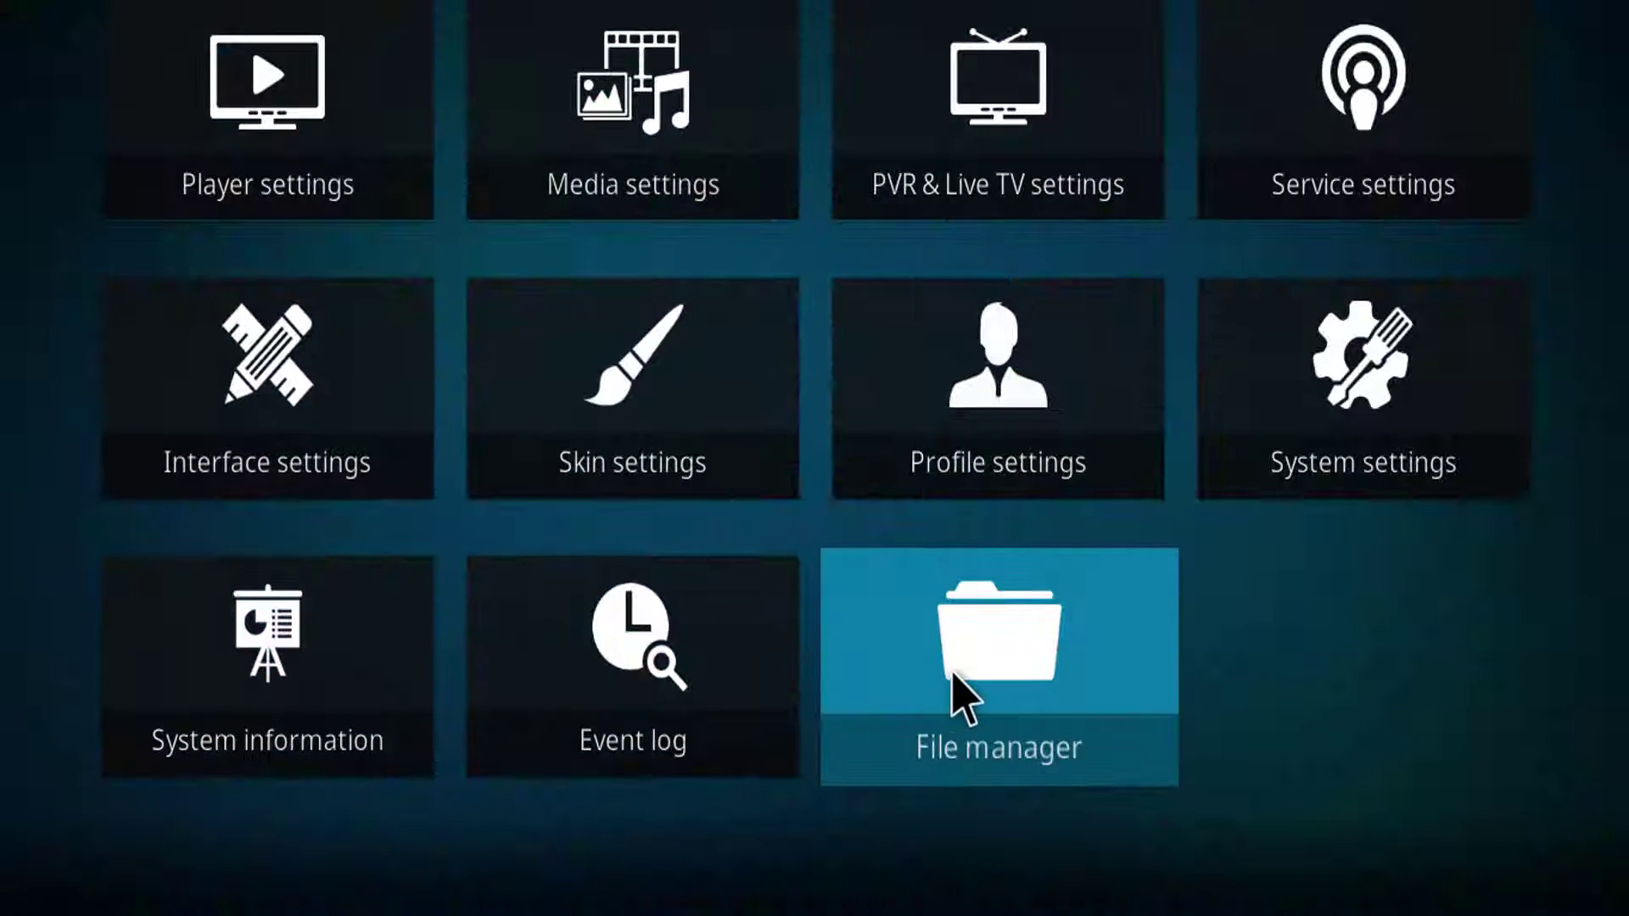
- Open the File manager and start adding a new source, following the Step 8 slide
left_click(953, 680)
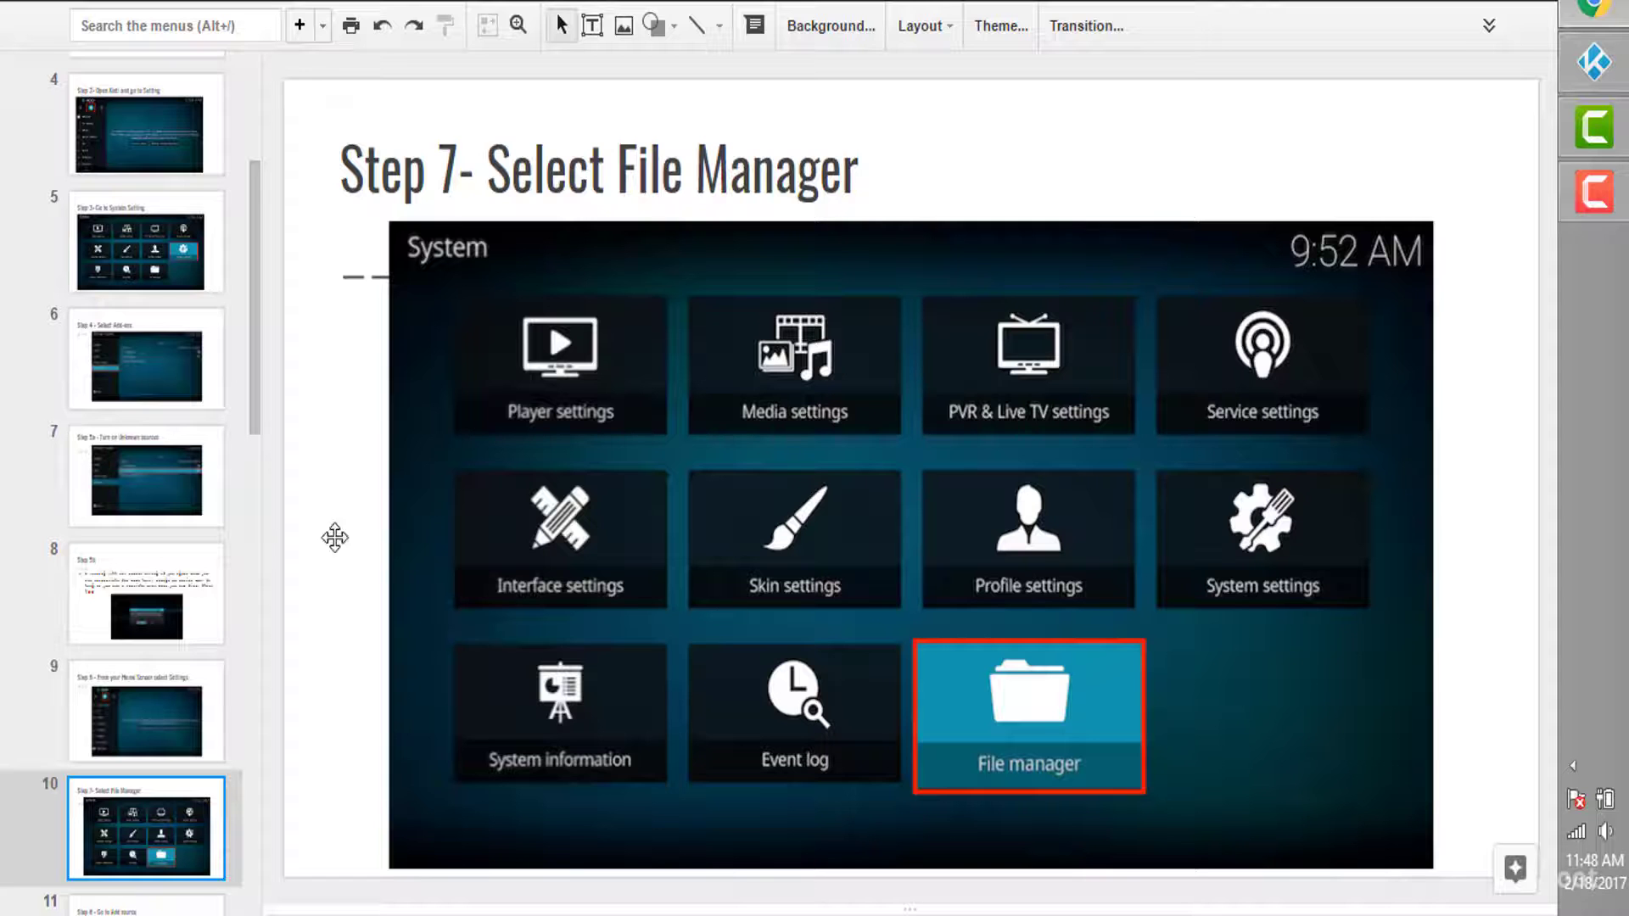
scroll(165, 666, "down", 2)
left_click(201, 765)
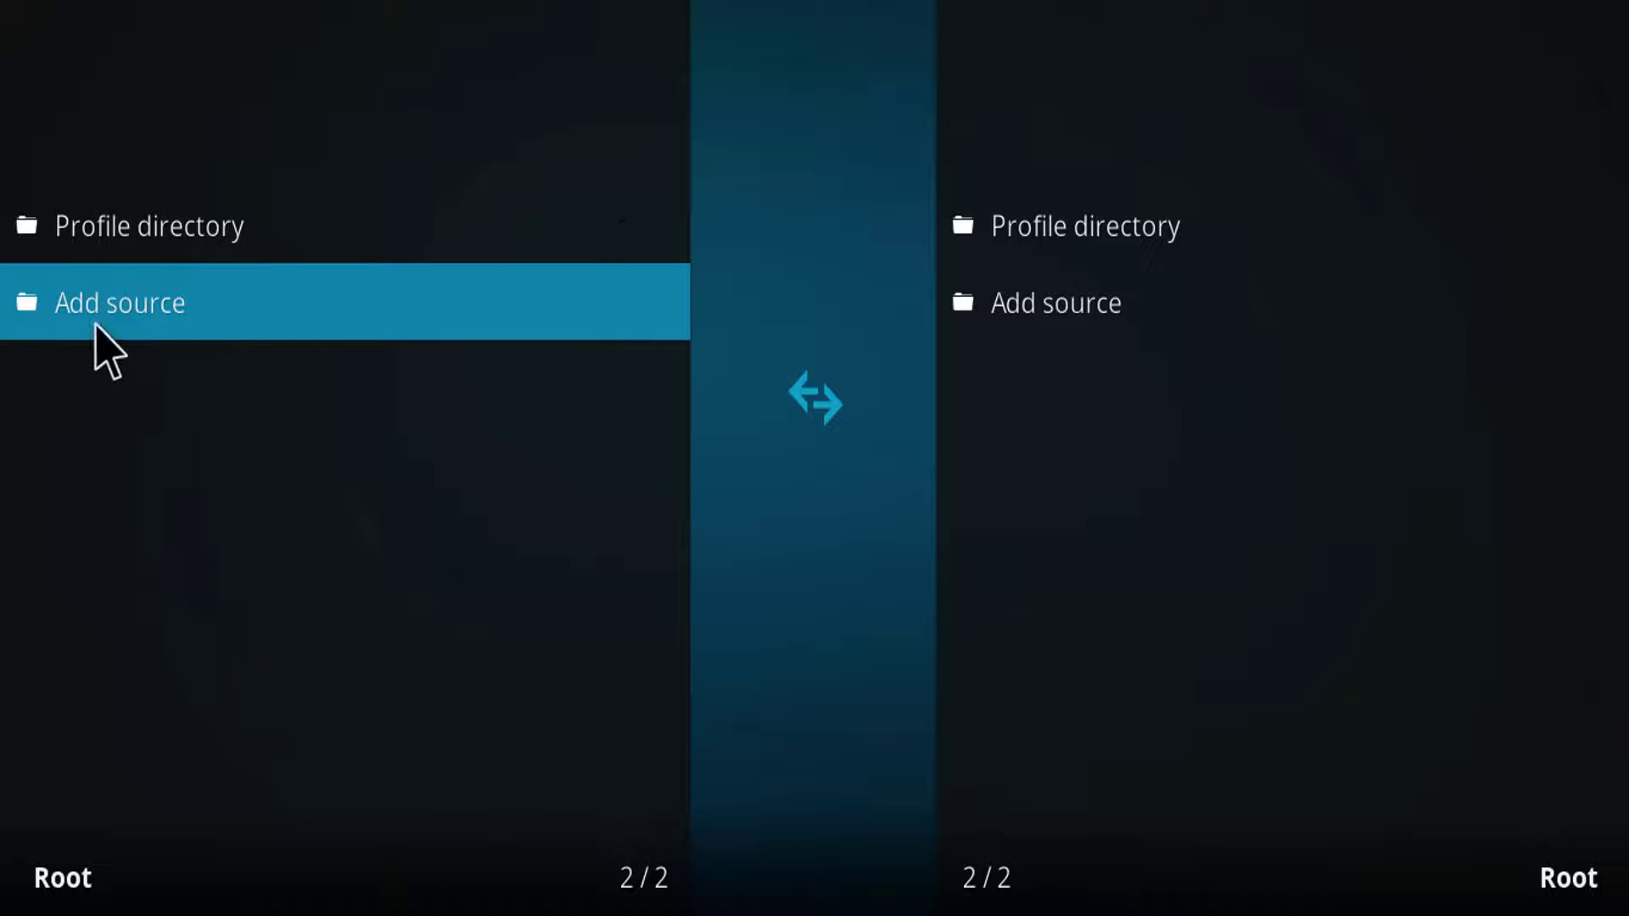
left_click(104, 344)
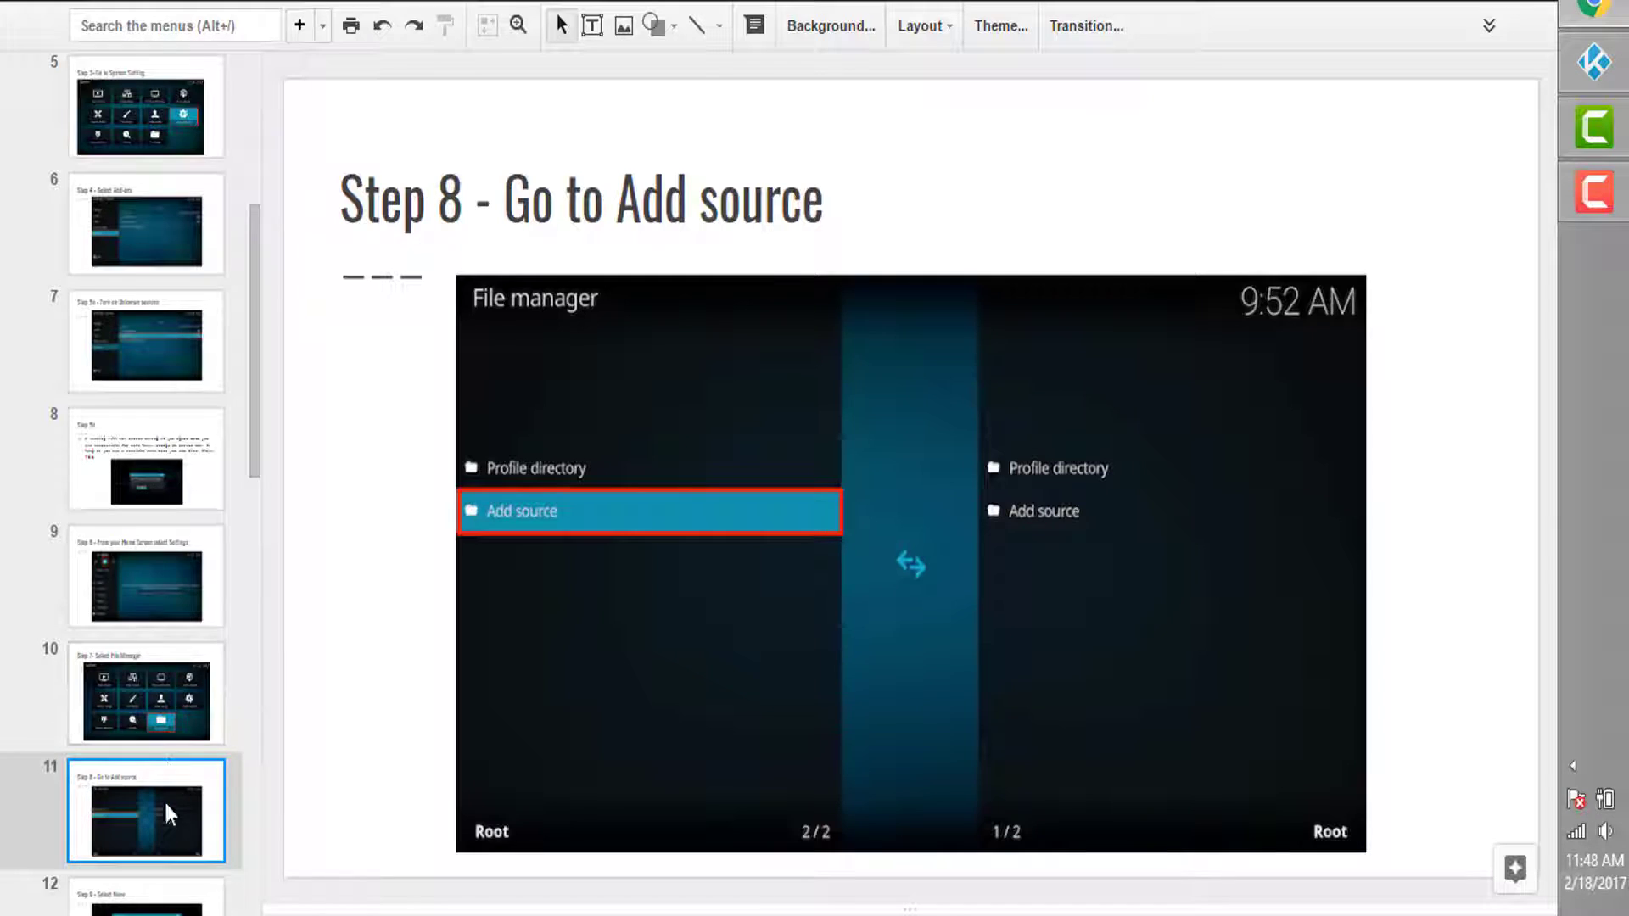
scroll(165, 799, "down", 1)
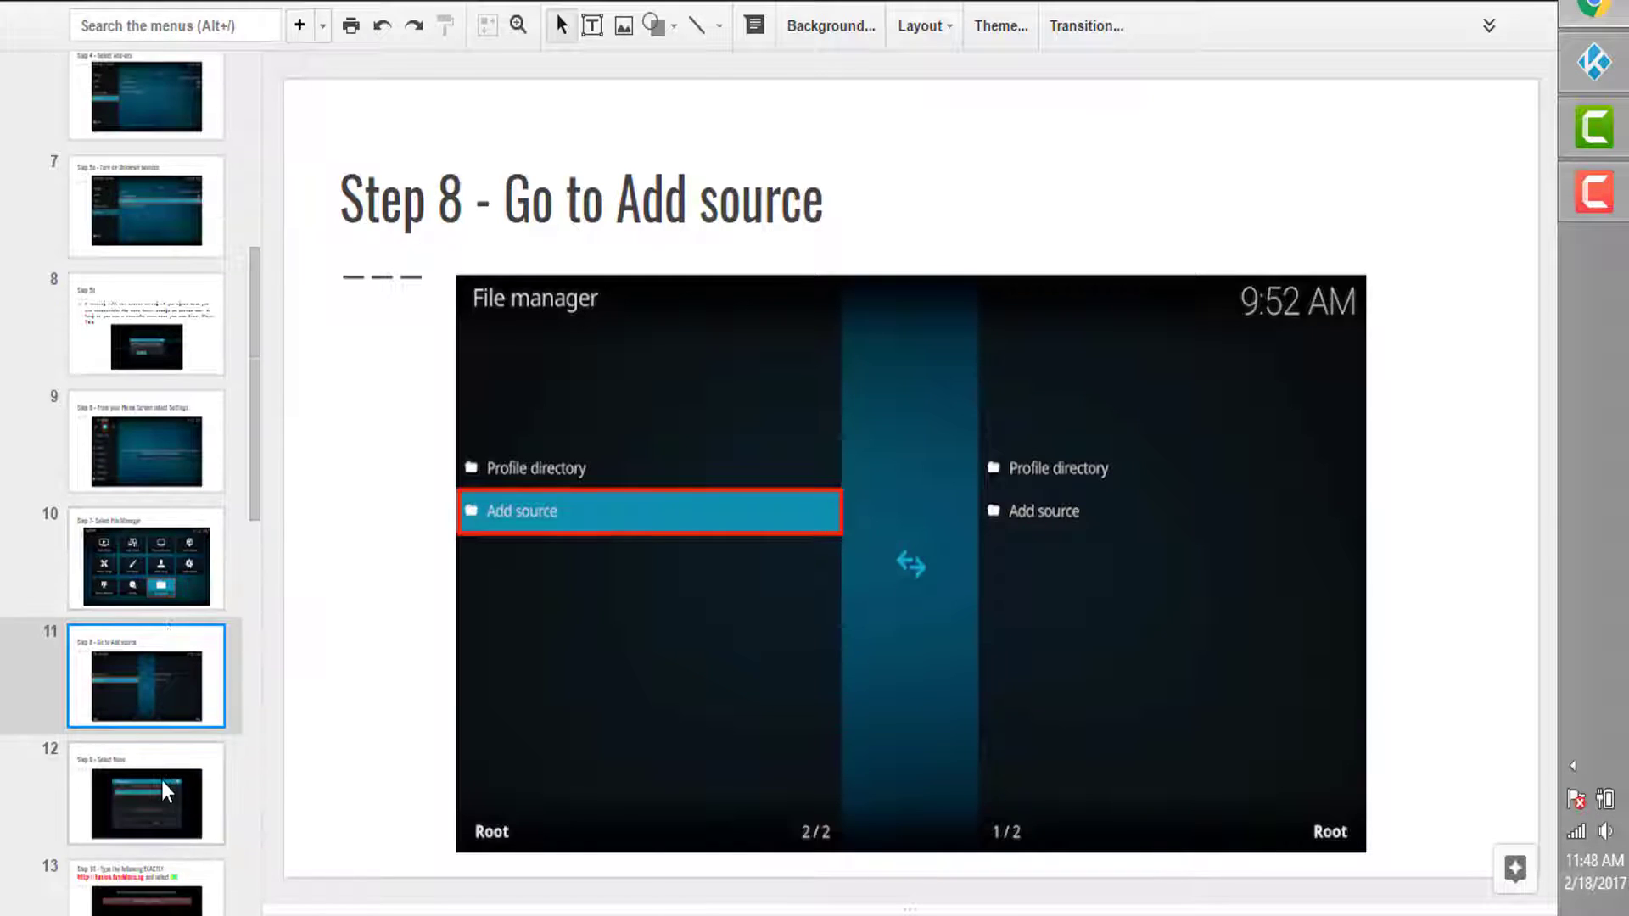
left_click(161, 777)
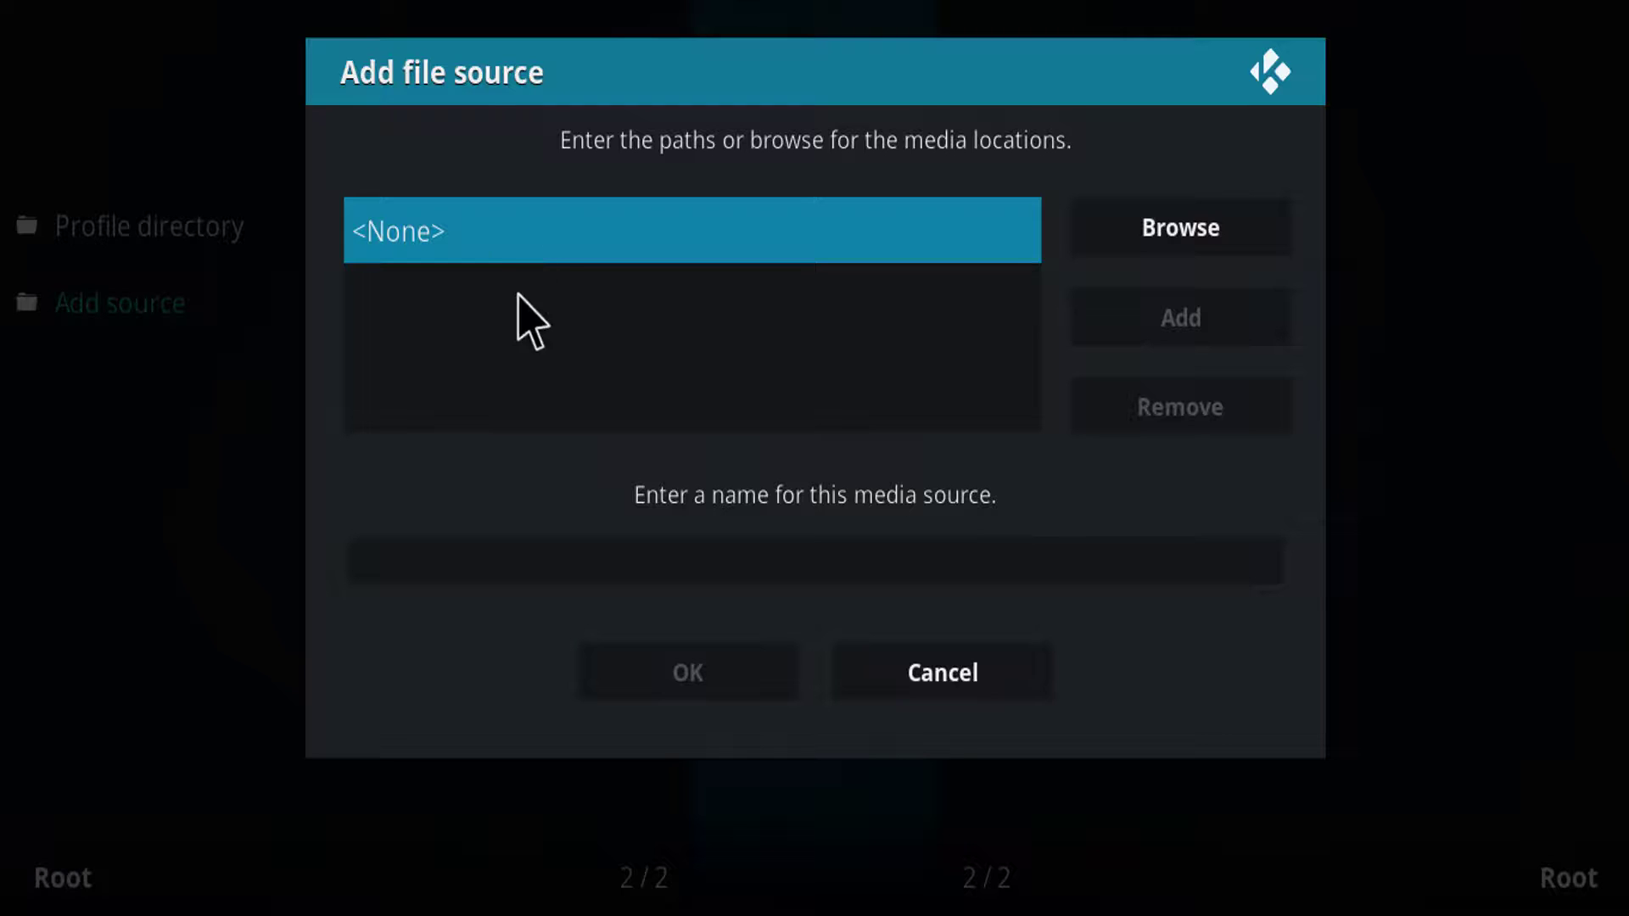
left_click(456, 226)
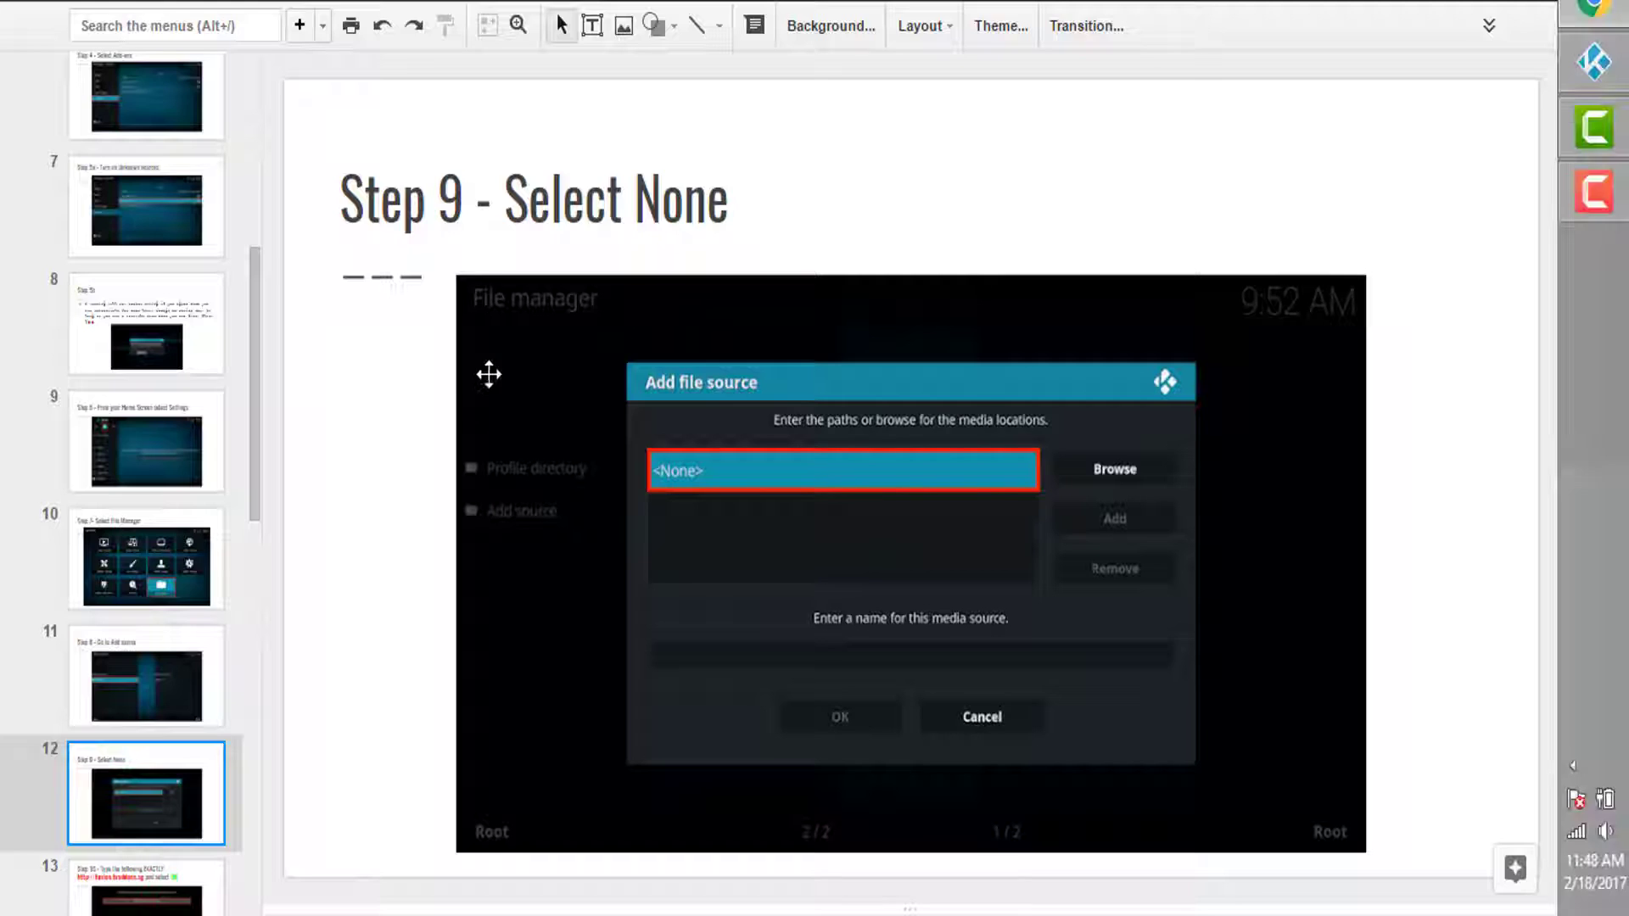
key("Down")
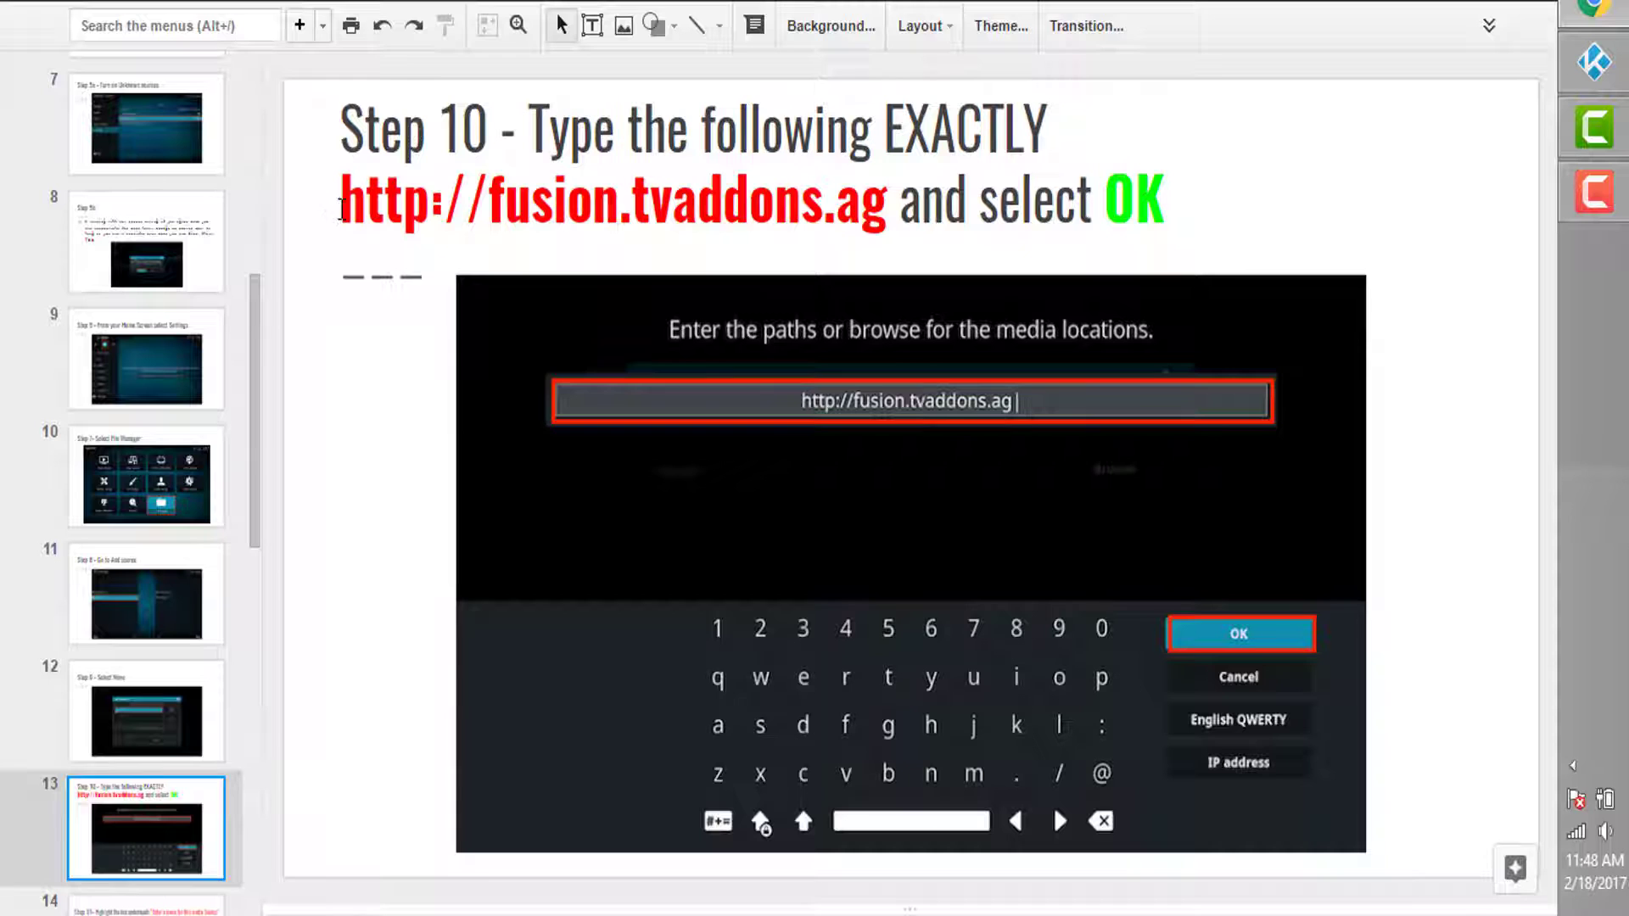
left_click_drag(342, 208, 882, 222)
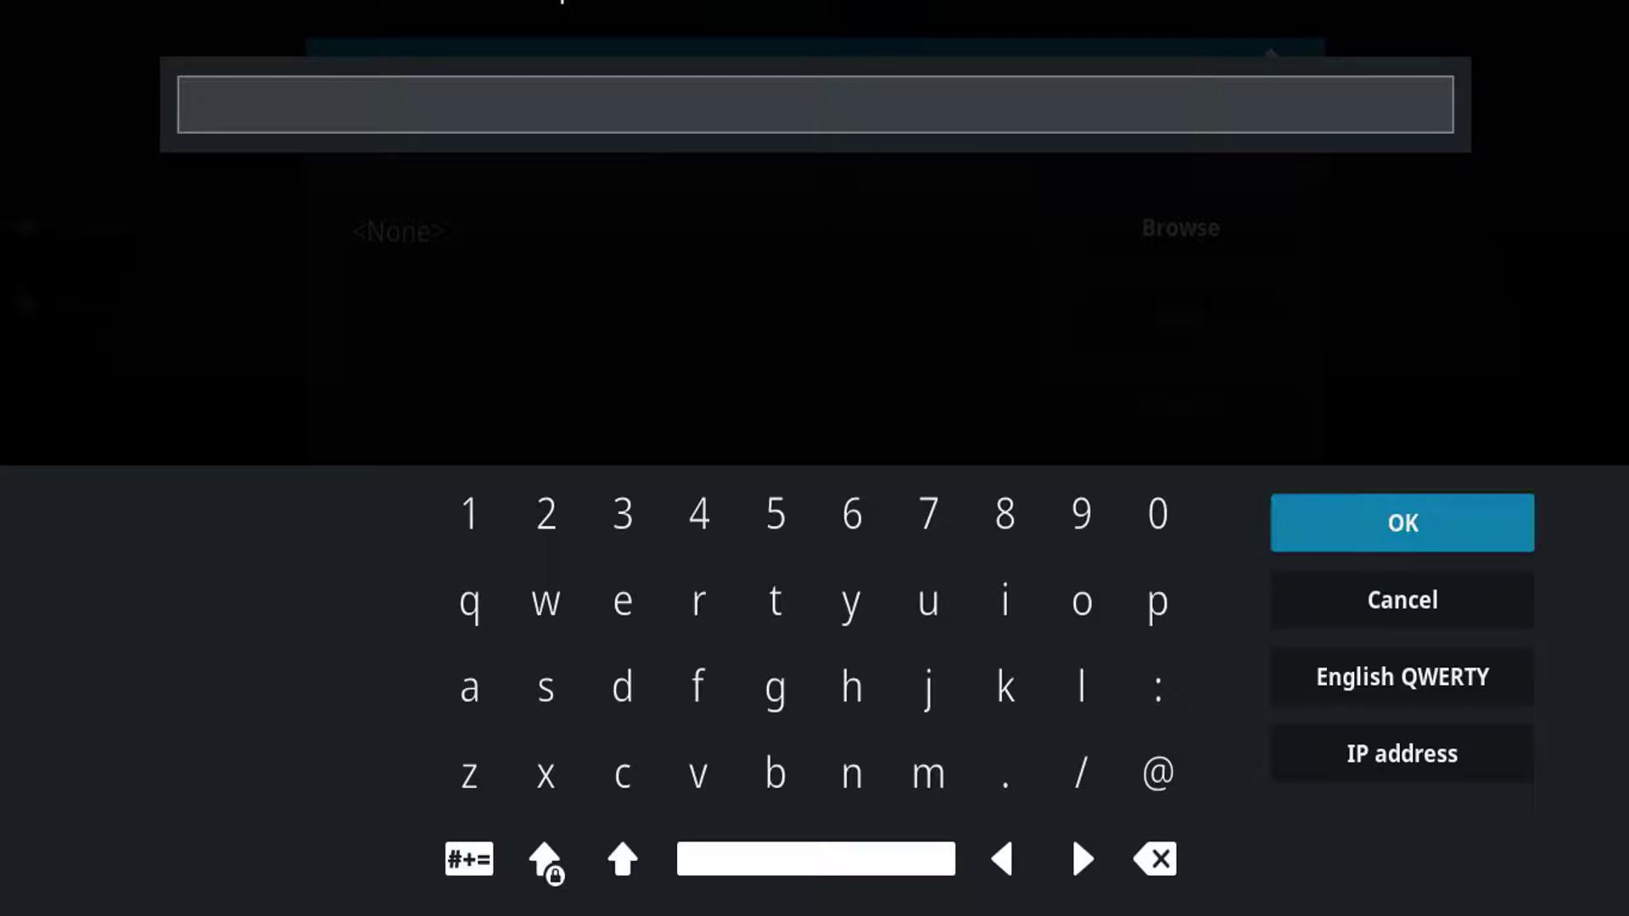
type("http://fusion.tvaddons.ag")
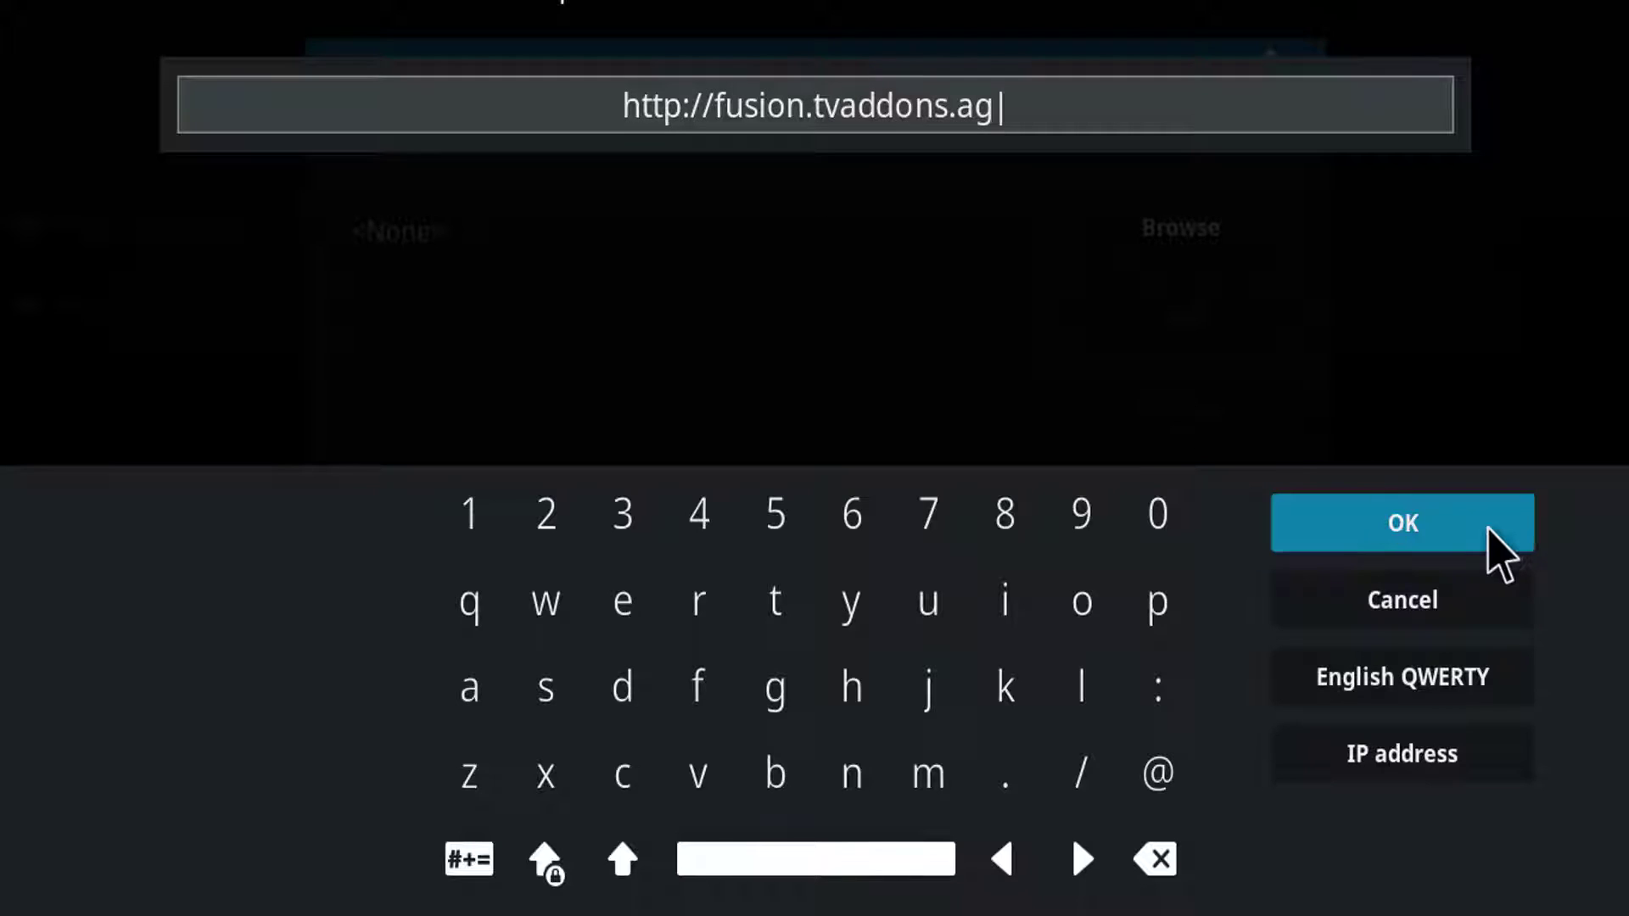
left_click(1489, 529)
key("alt+Tab")
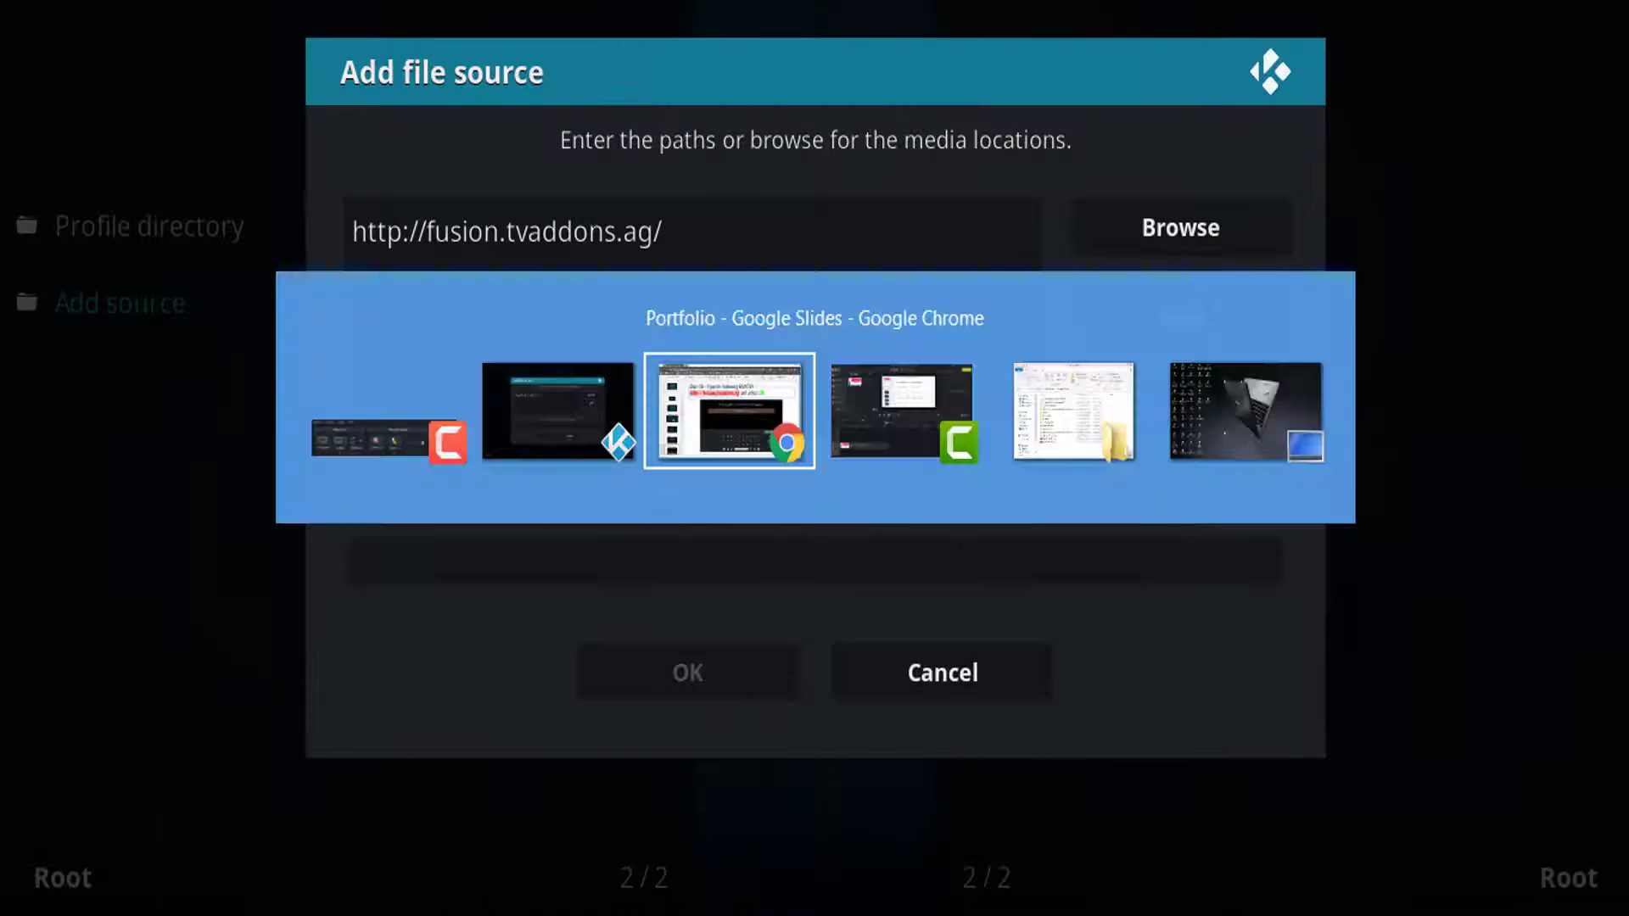
key("Down")
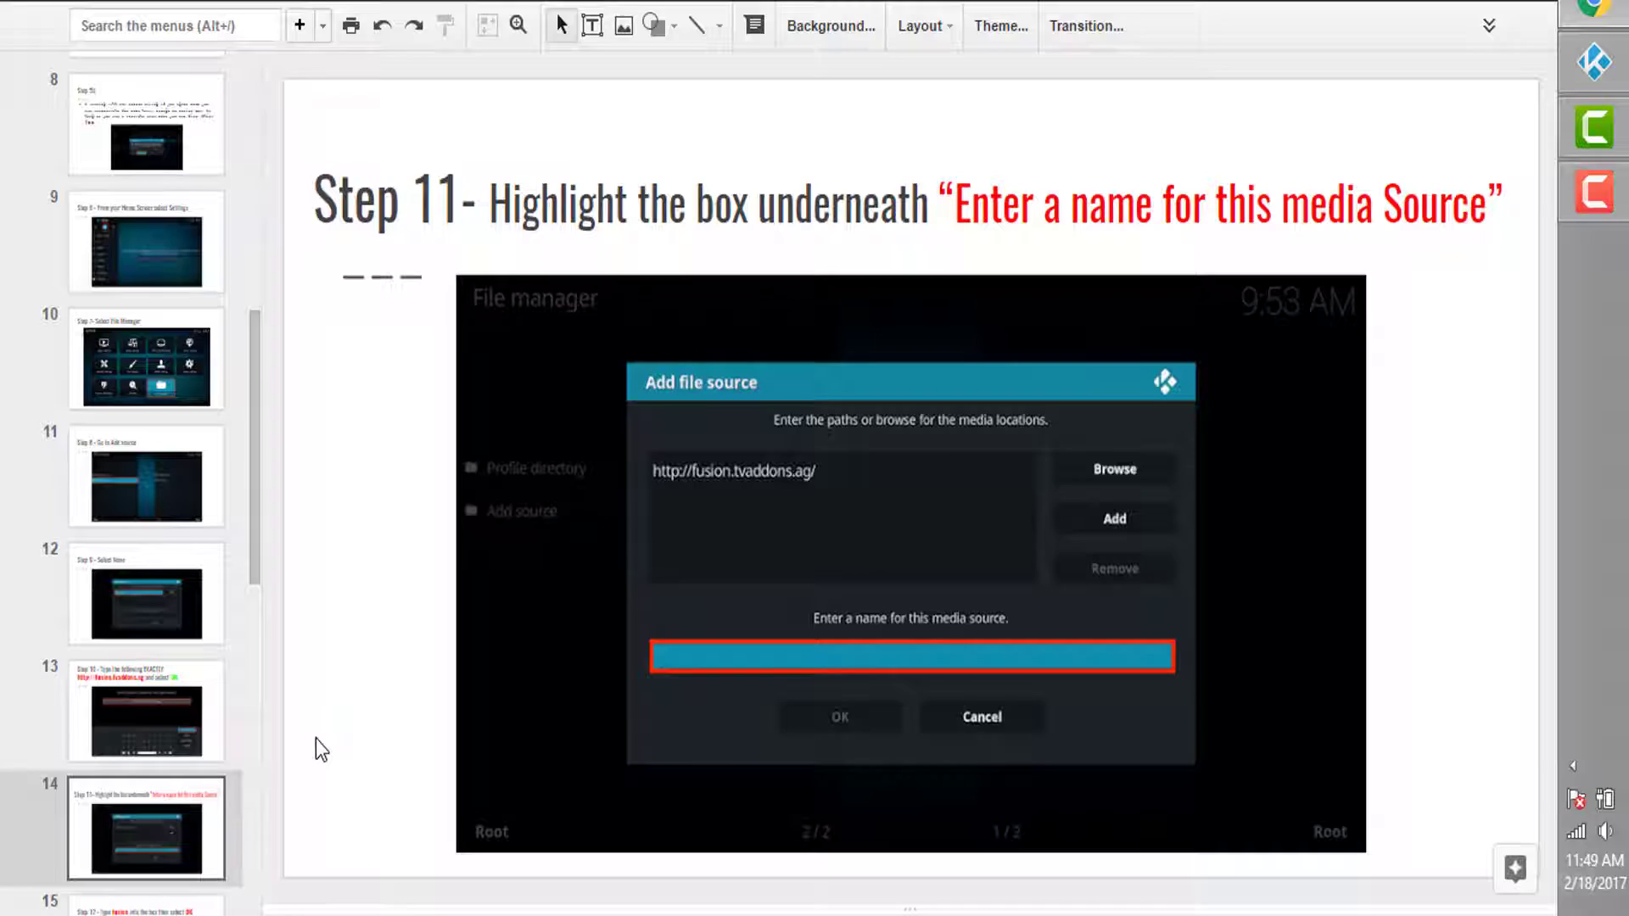
- Select the media source name field and bring up the guide's Step 12 slide
key("alt+Tab")
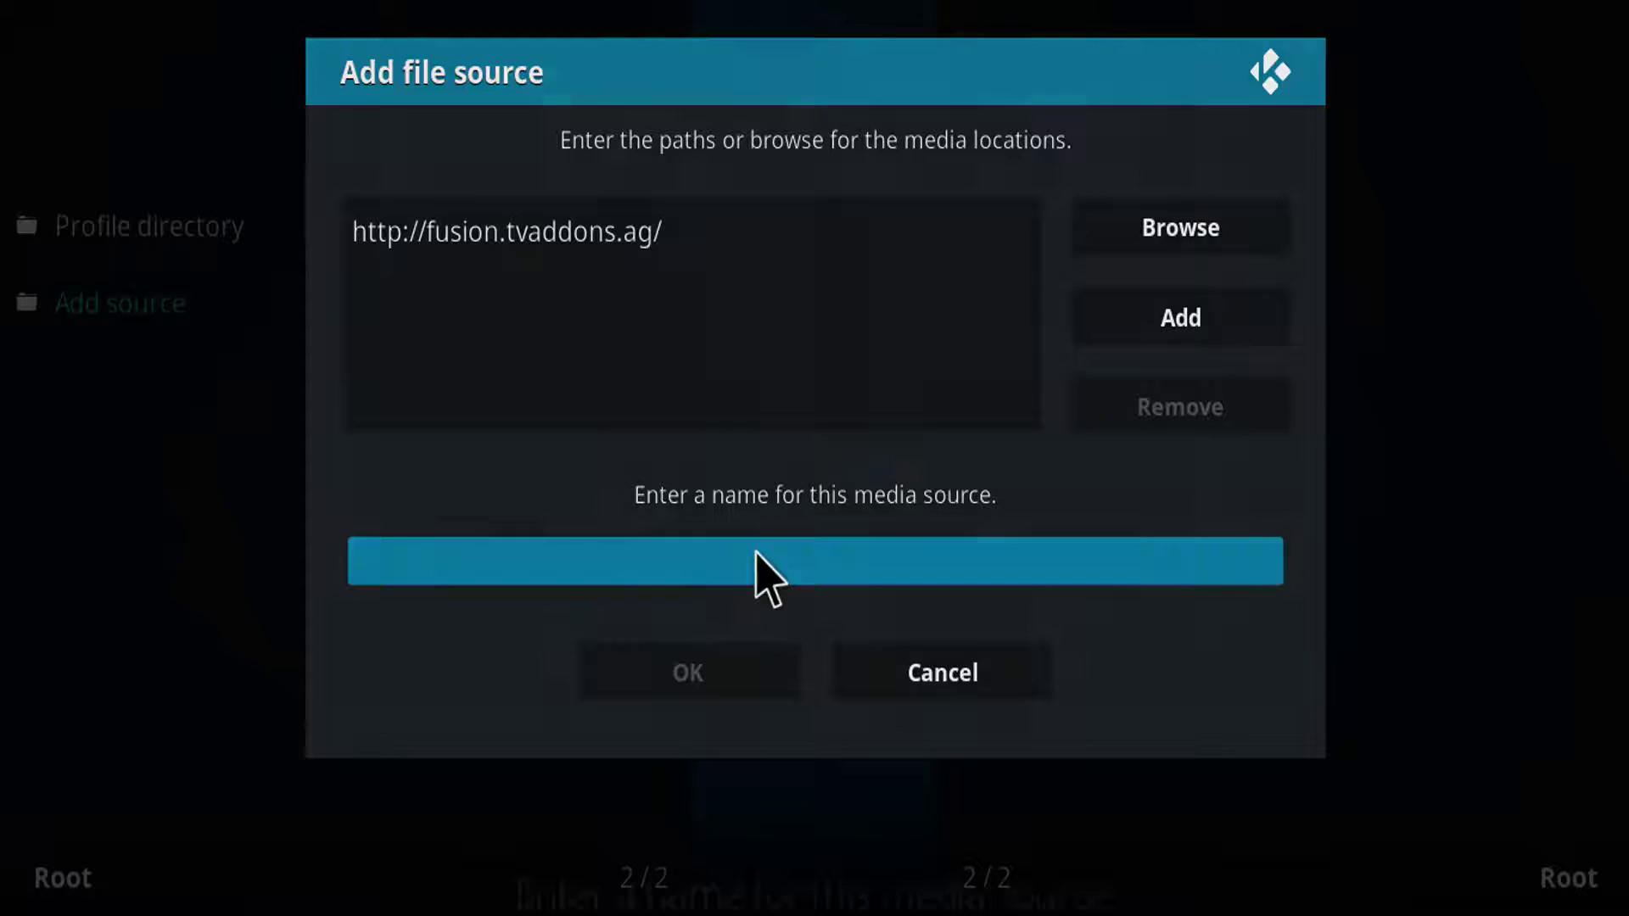
left_click(763, 571)
key("alt+Tab")
scroll(222, 814, "down", 2)
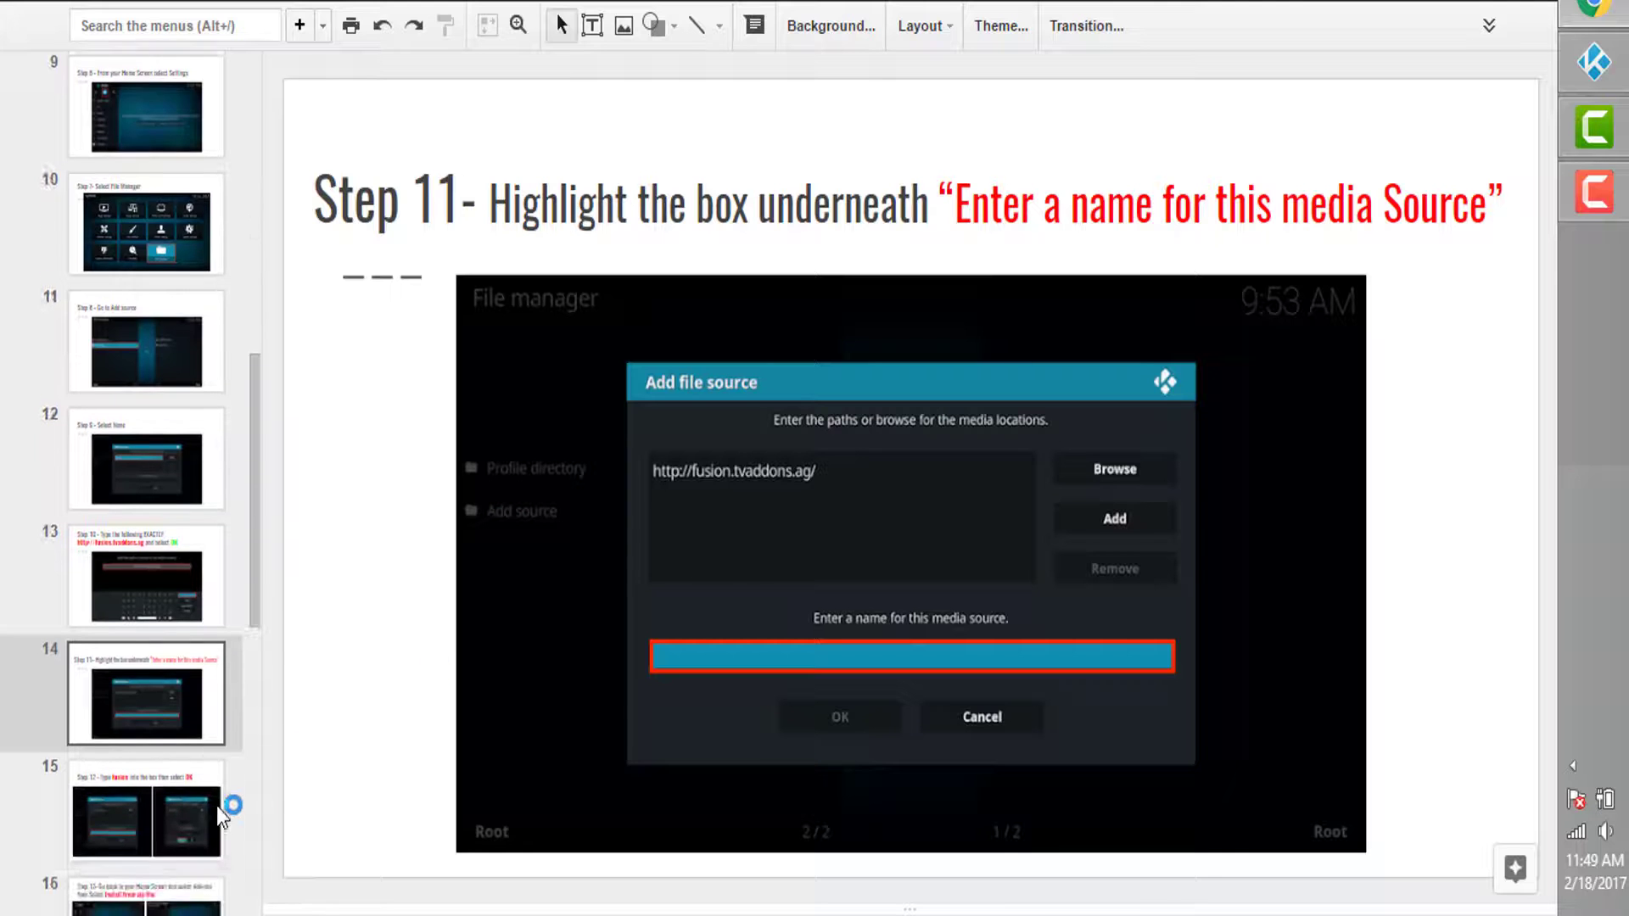
left_click(127, 848)
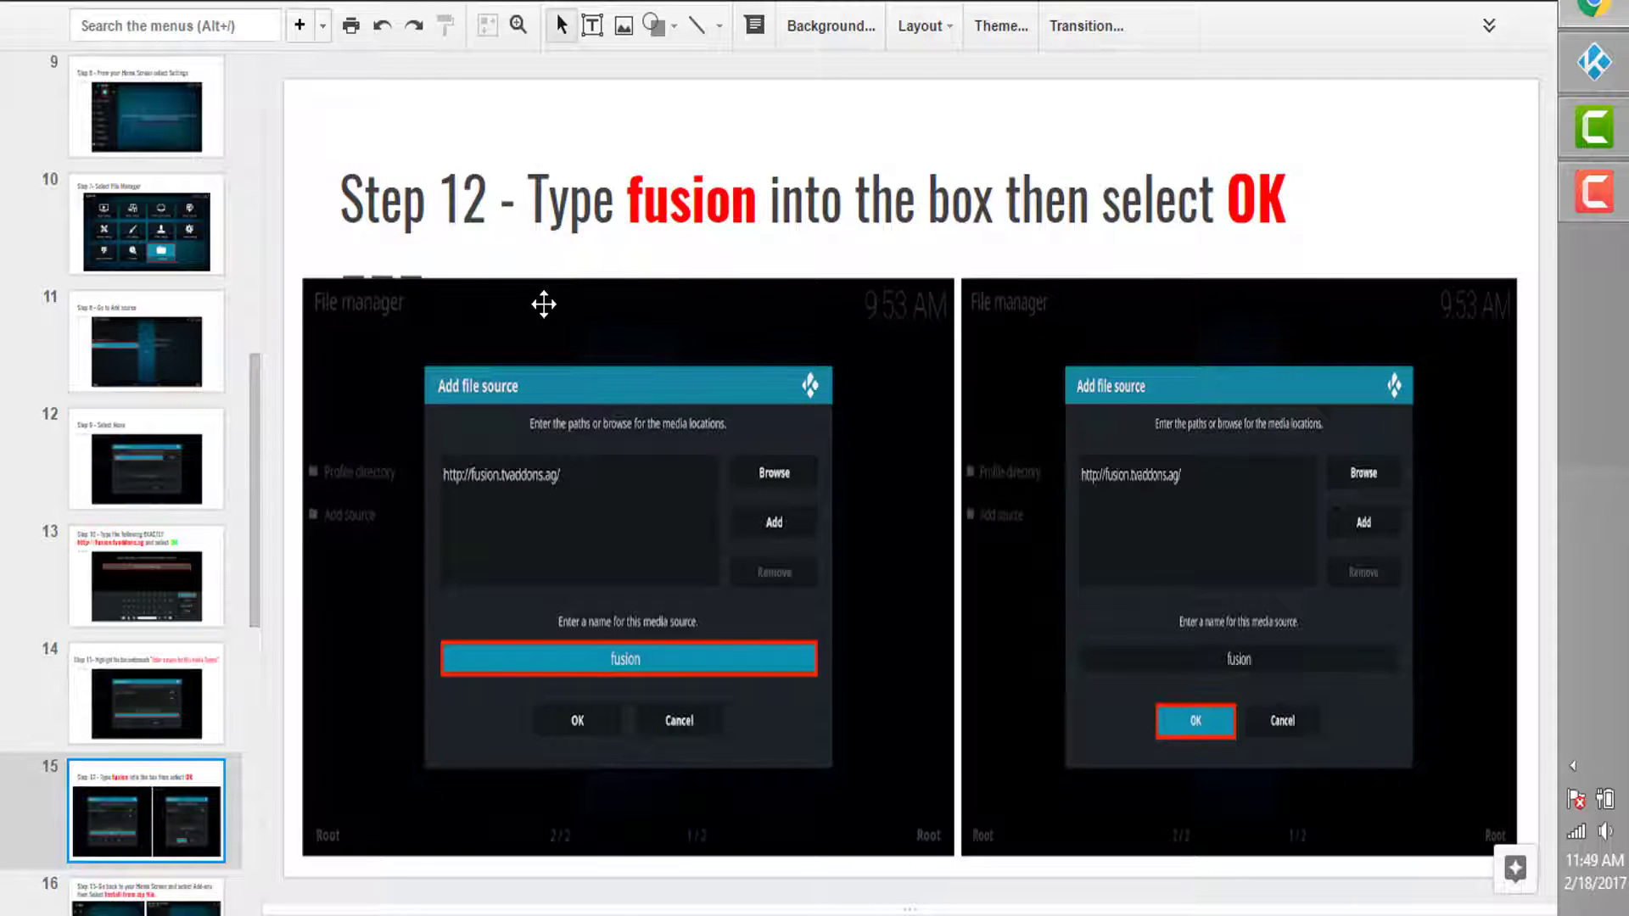
key("alt+Tab")
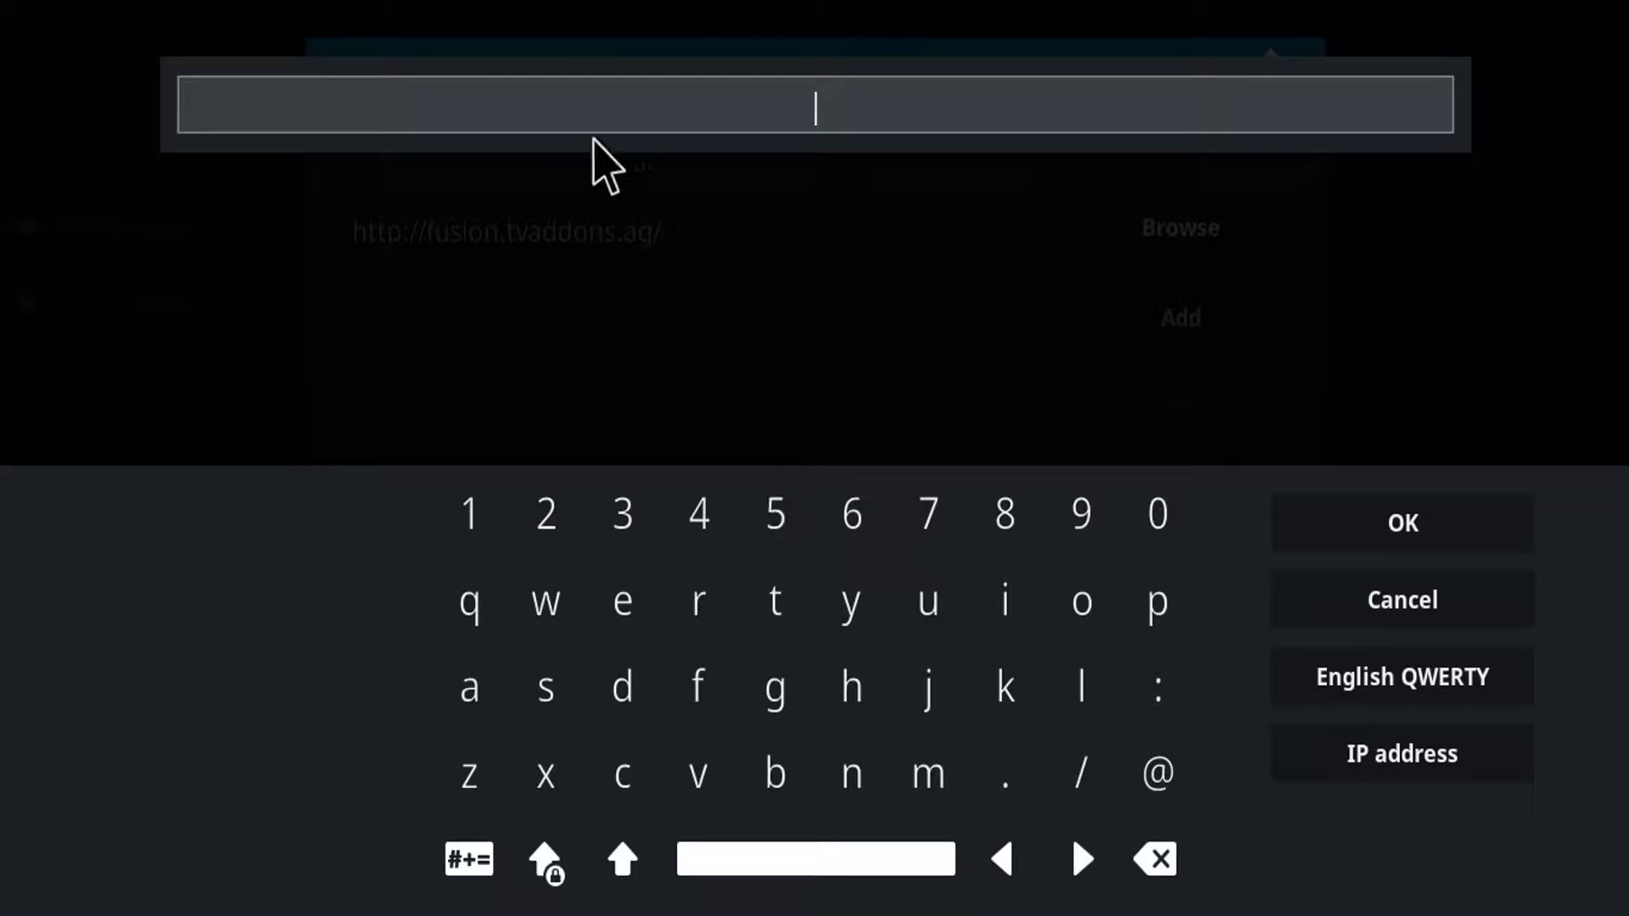
- Name the source 'fusion', fixing a typo, and save the new media source
type("fustio")
key("BackSpace")
key("BackSpace")
key("BackSpace")
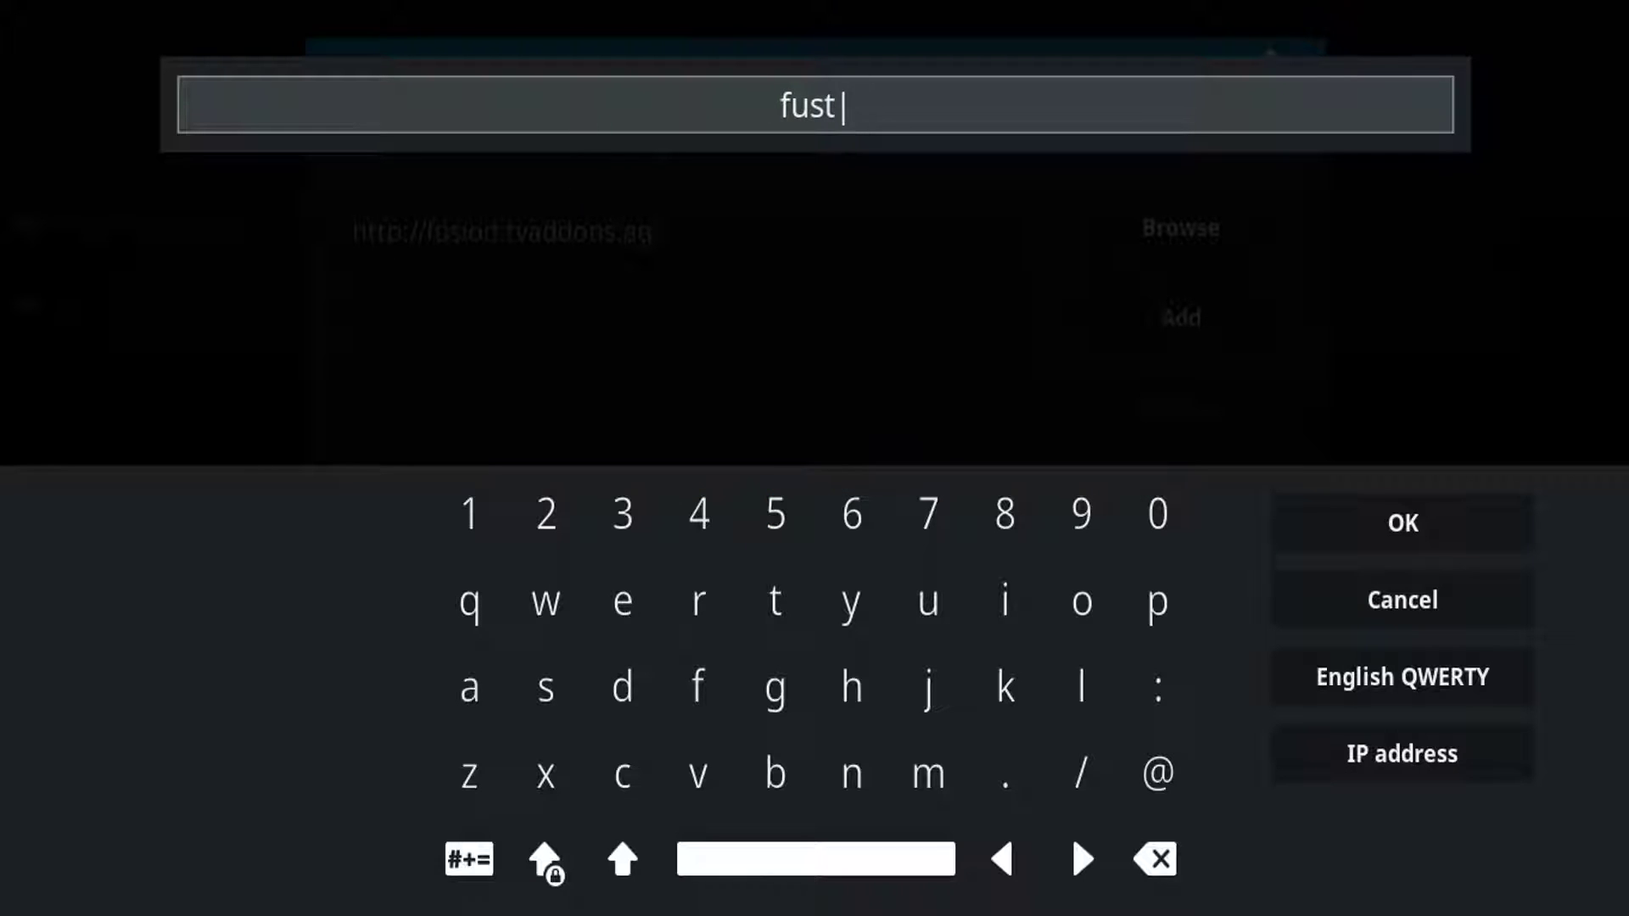
type("ion")
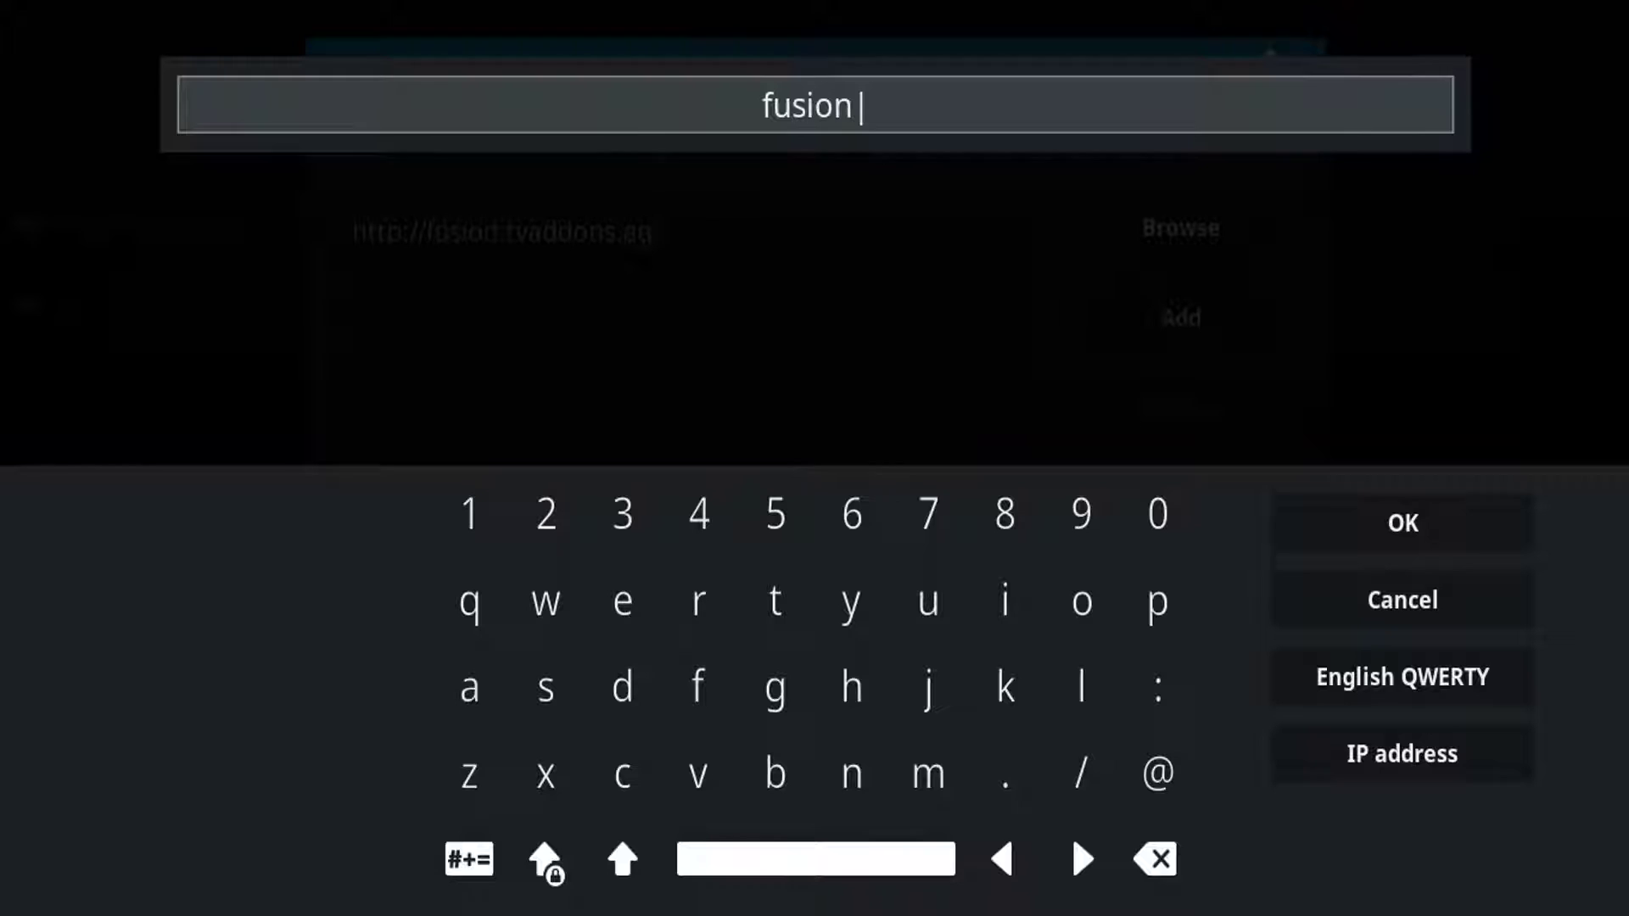
left_click(1423, 521)
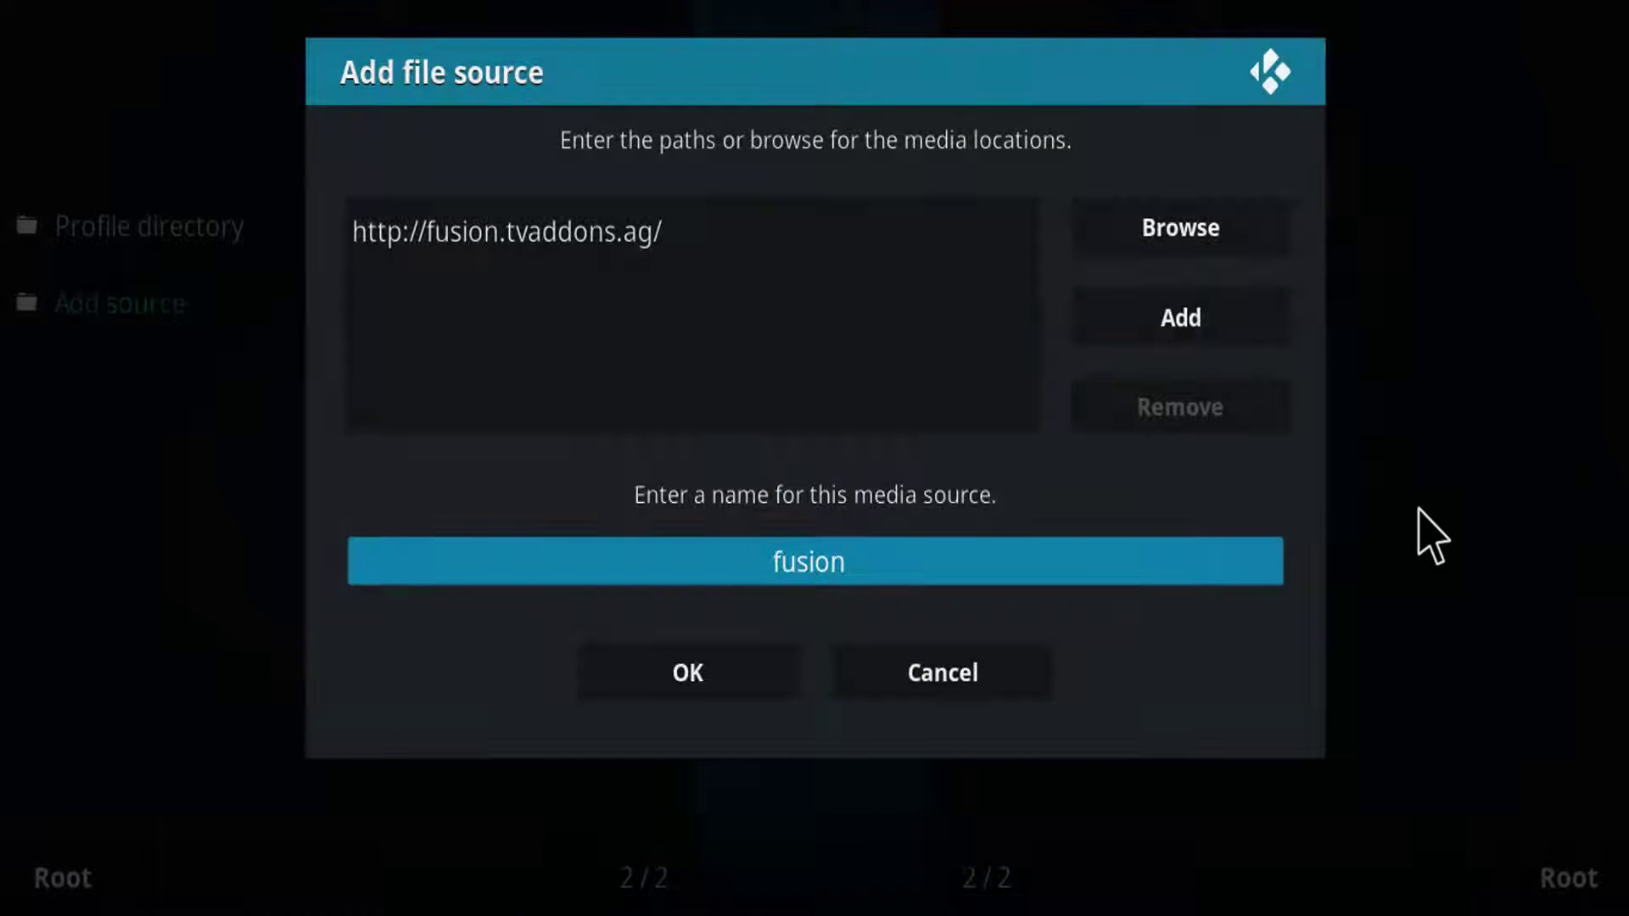
left_click(687, 675)
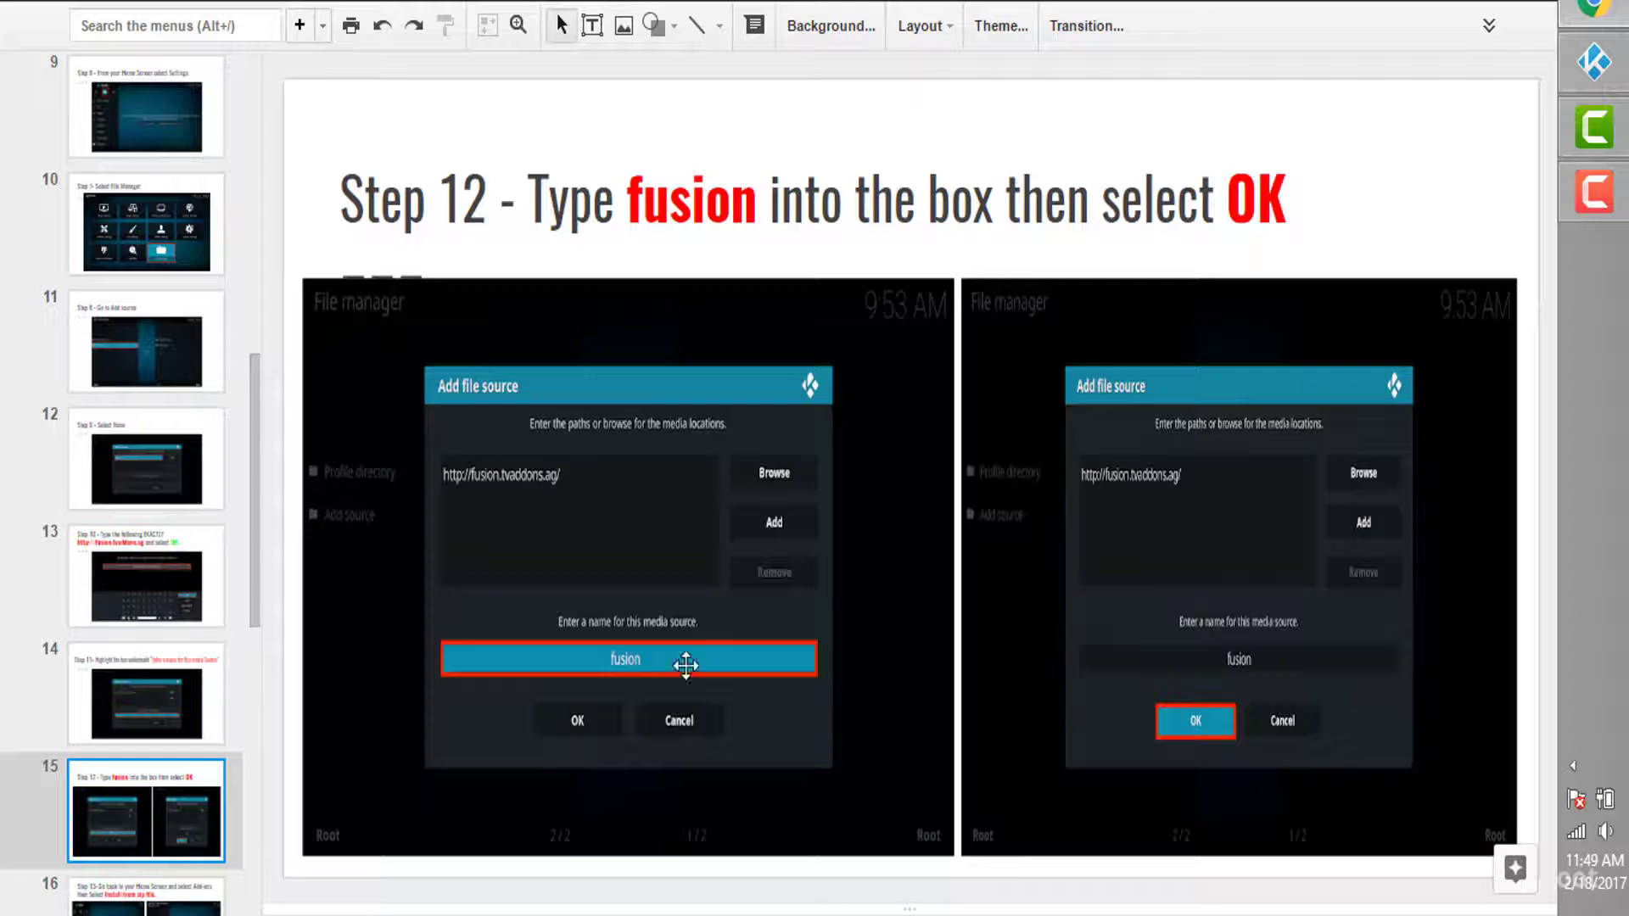
key("Down")
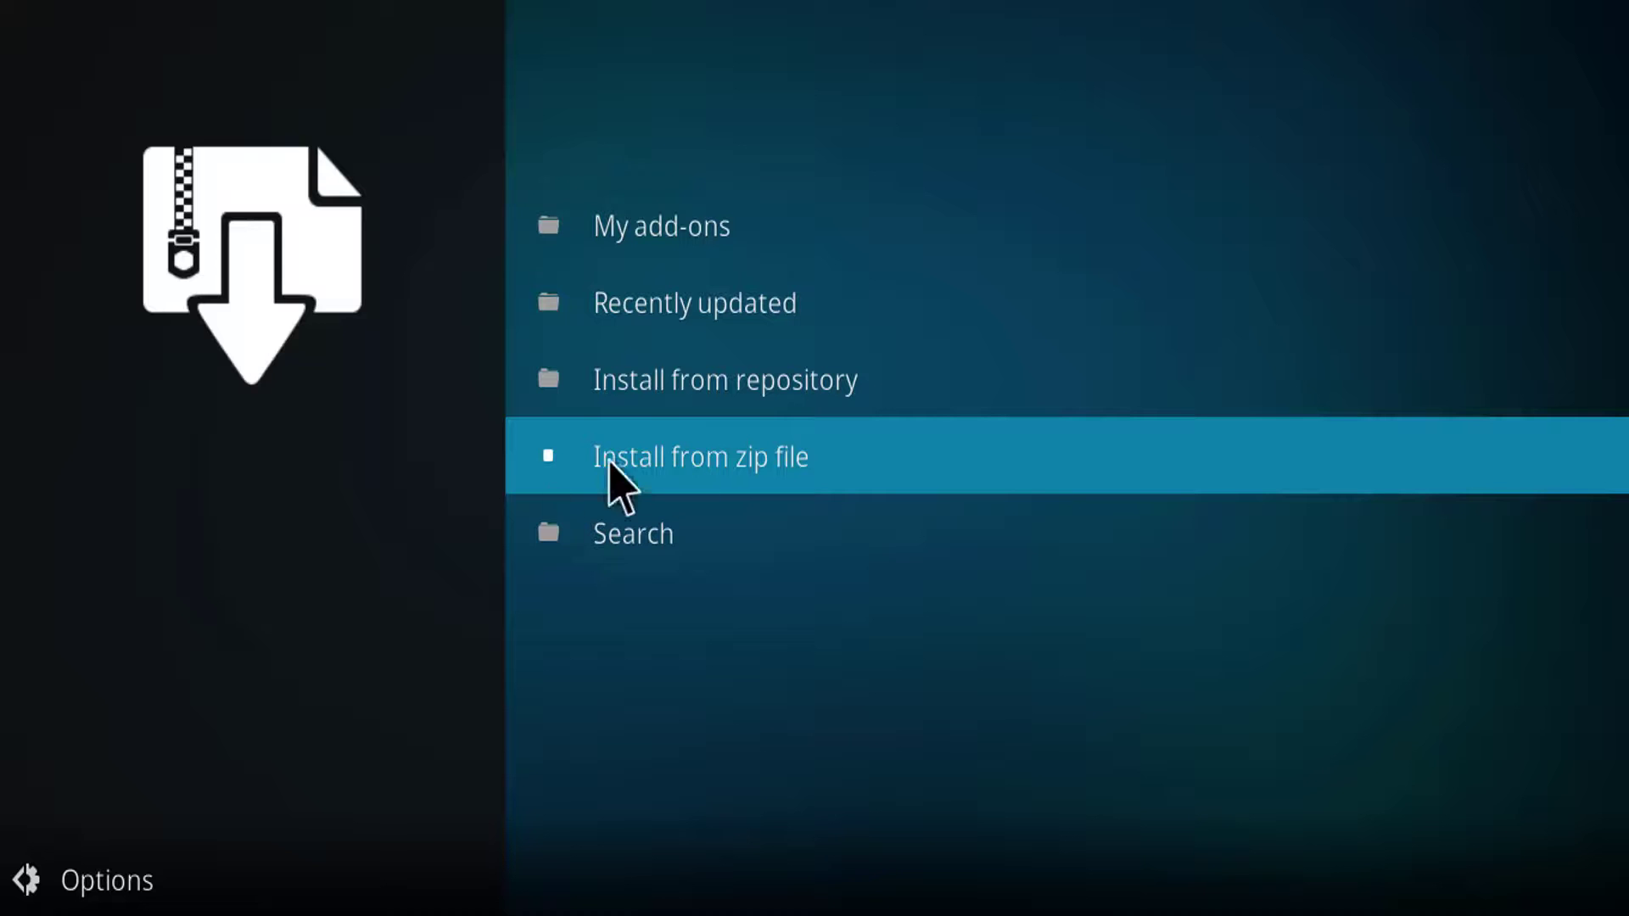
- Choose Install from zip file and browse into fusion > kodi-repos > english
left_click(615, 463)
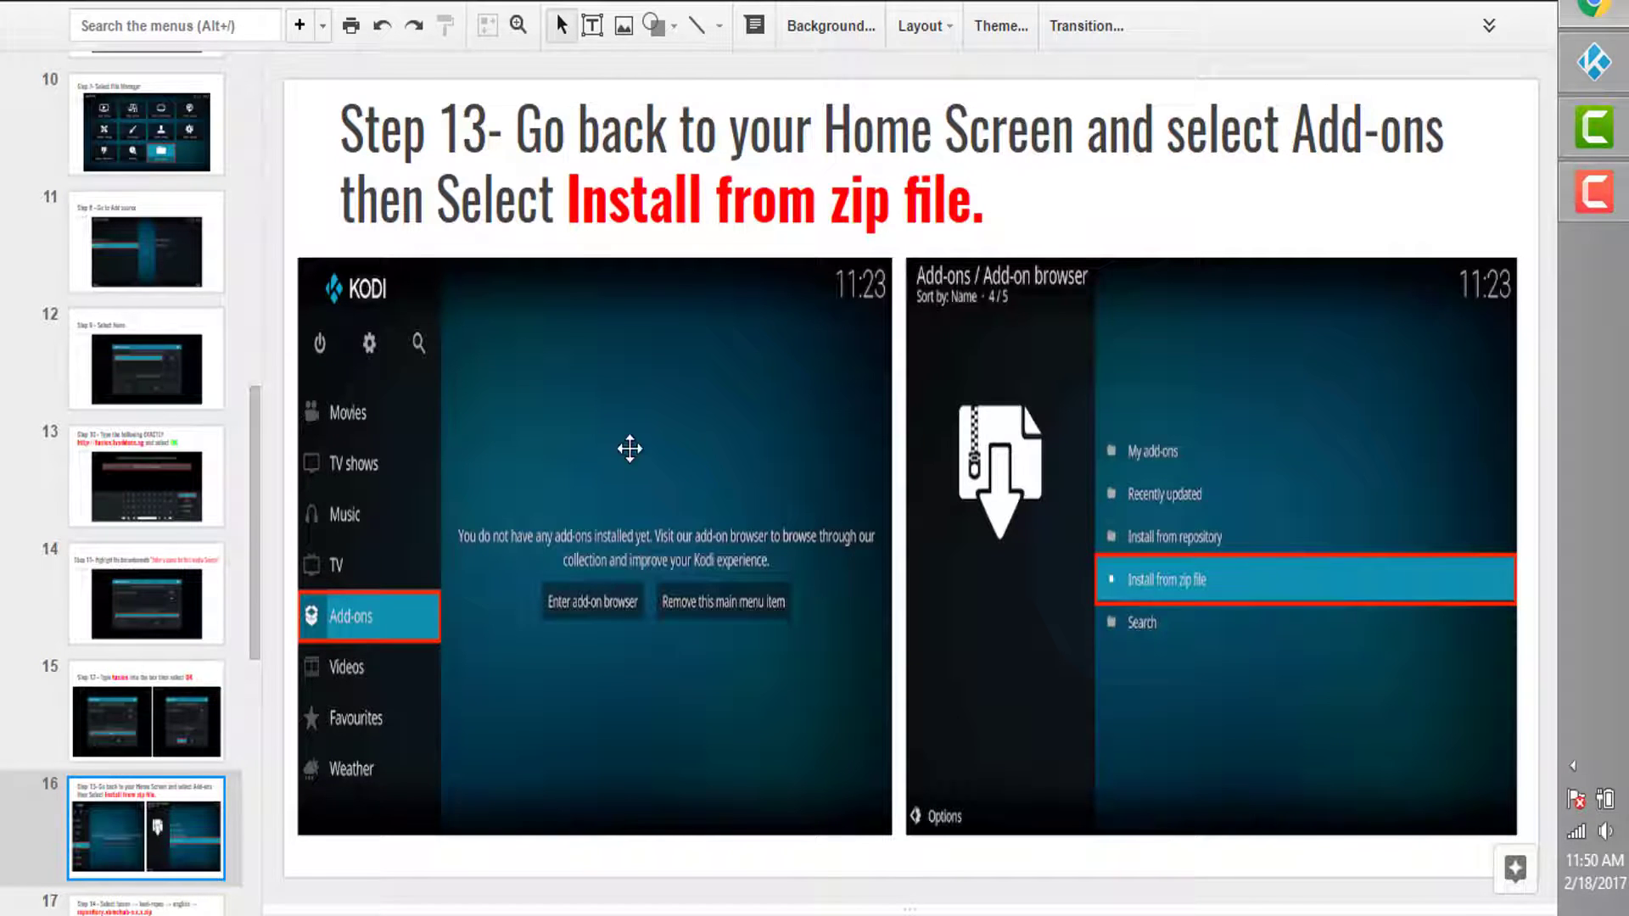
key("Down")
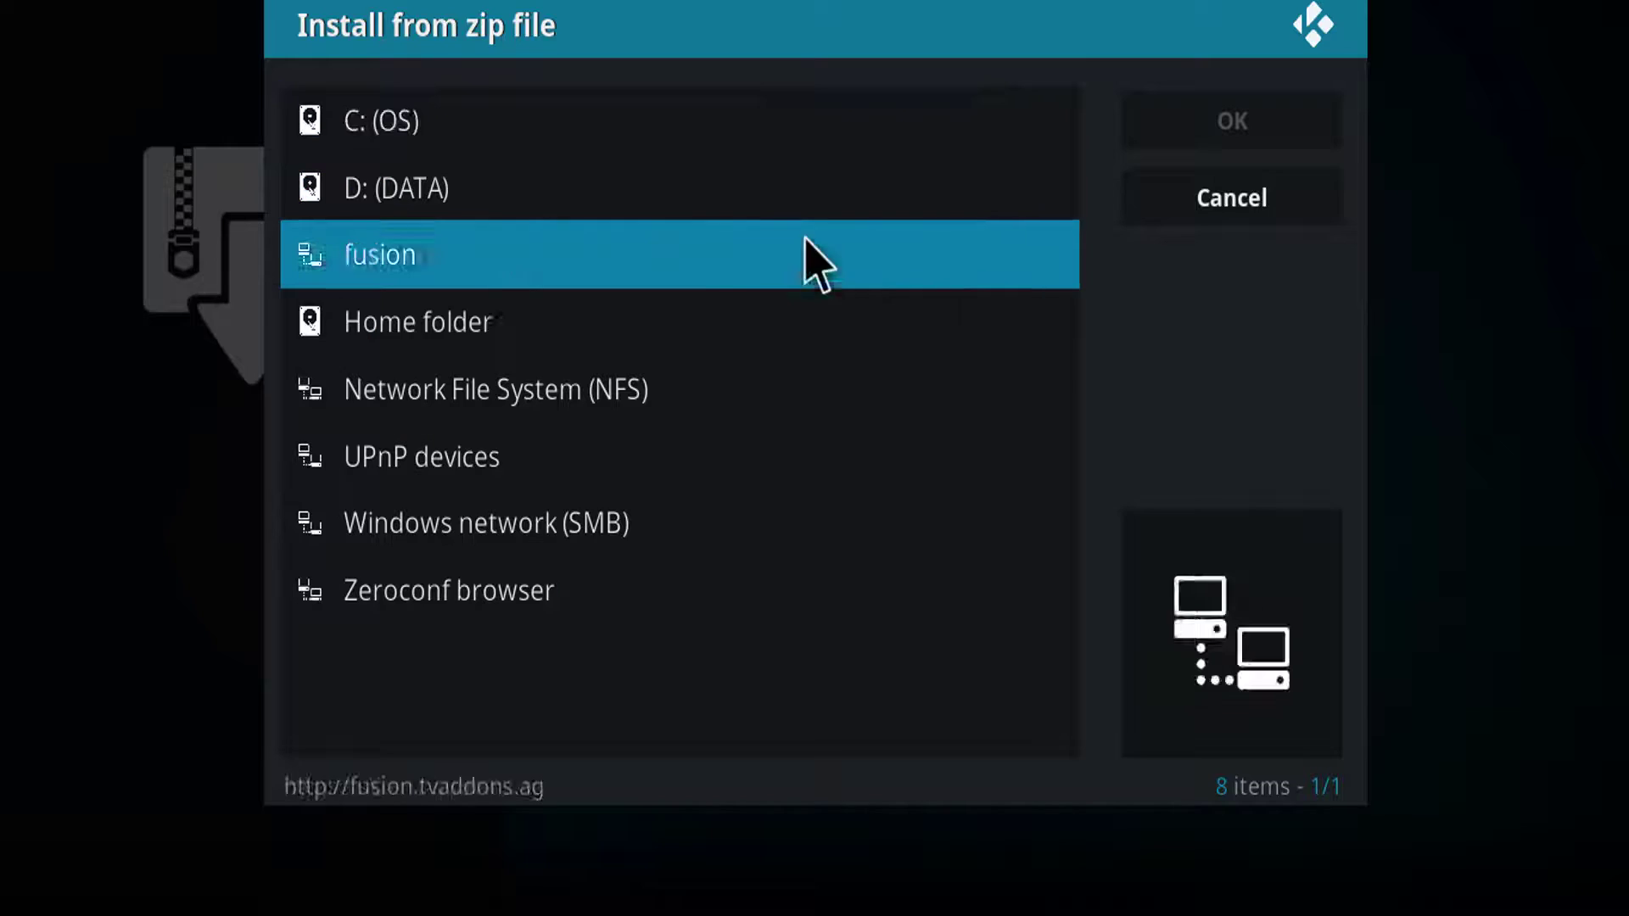
left_click(458, 273)
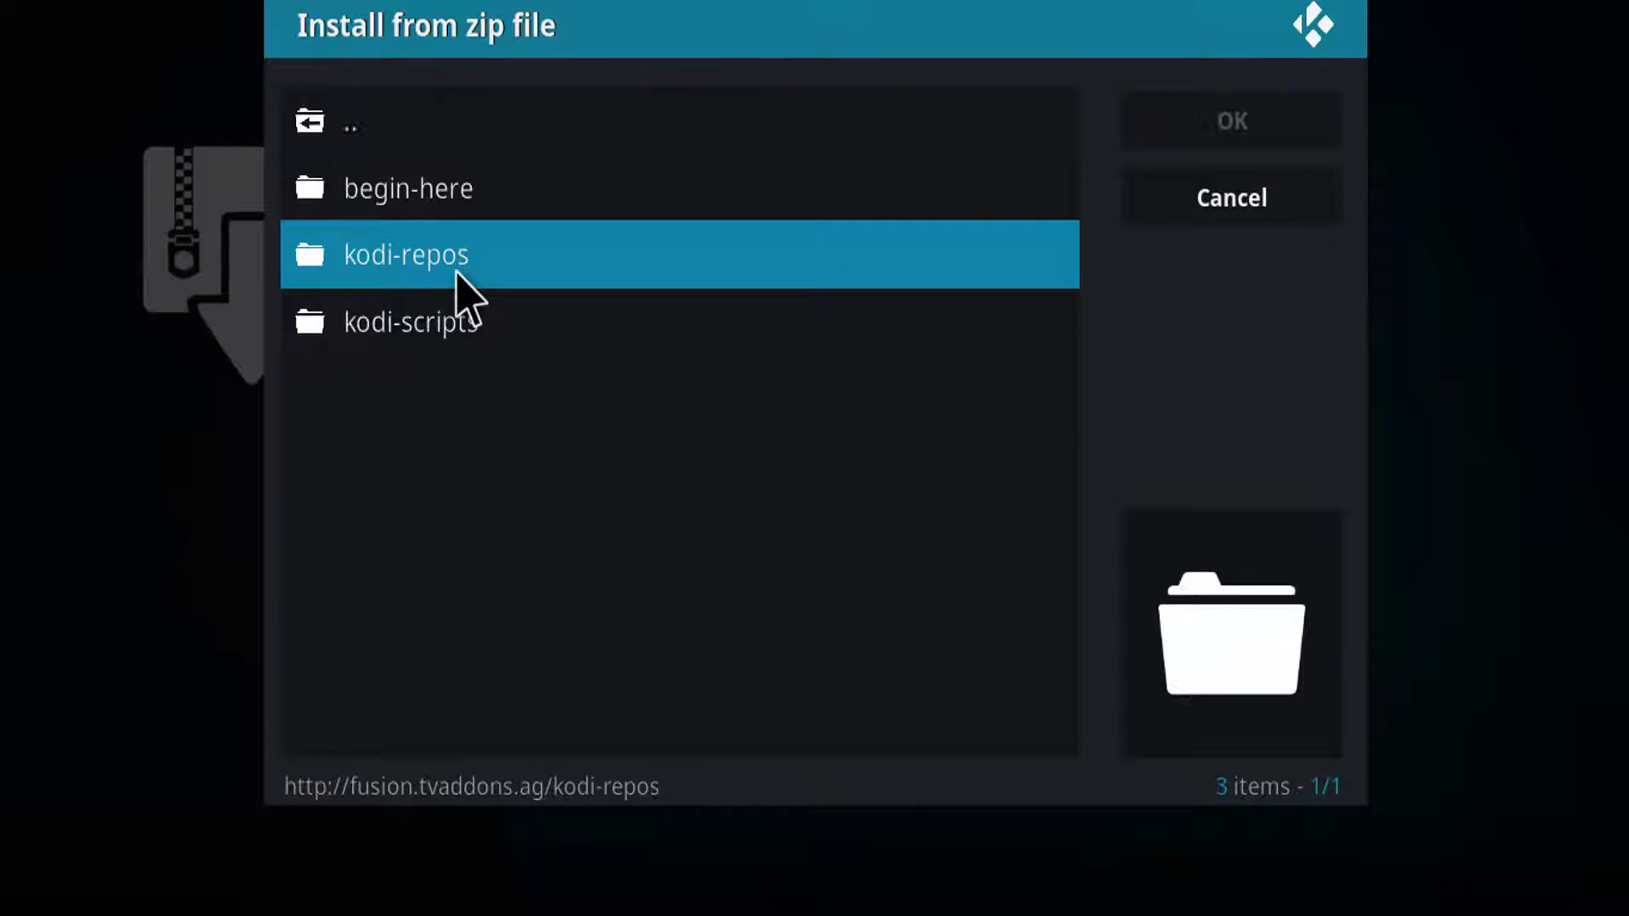
left_click(458, 274)
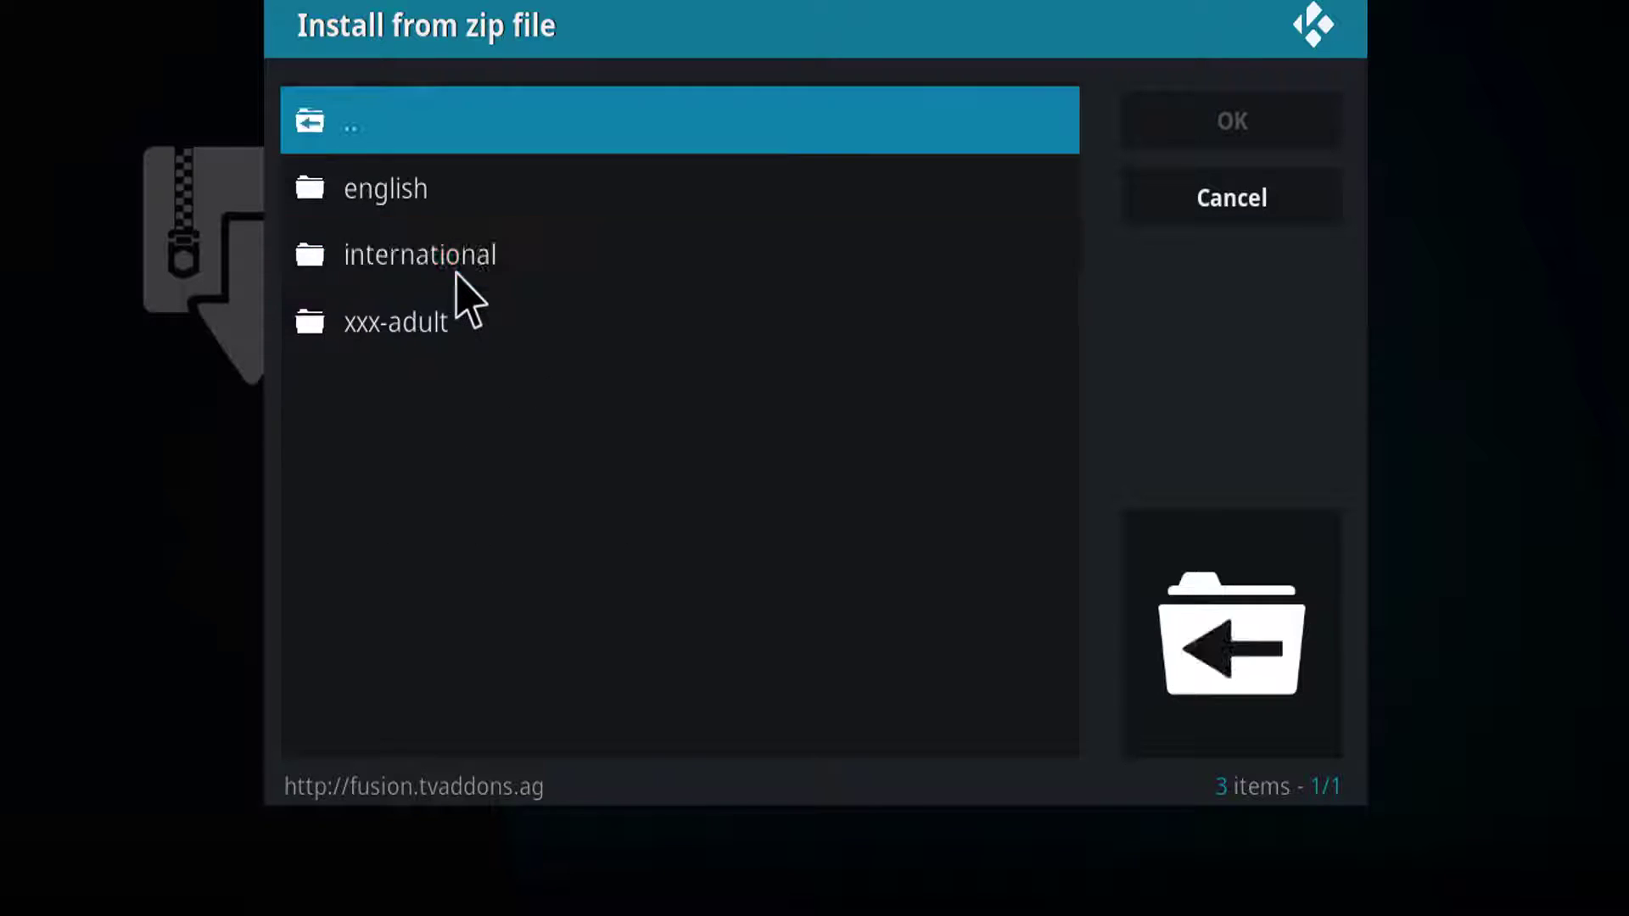
left_click(403, 185)
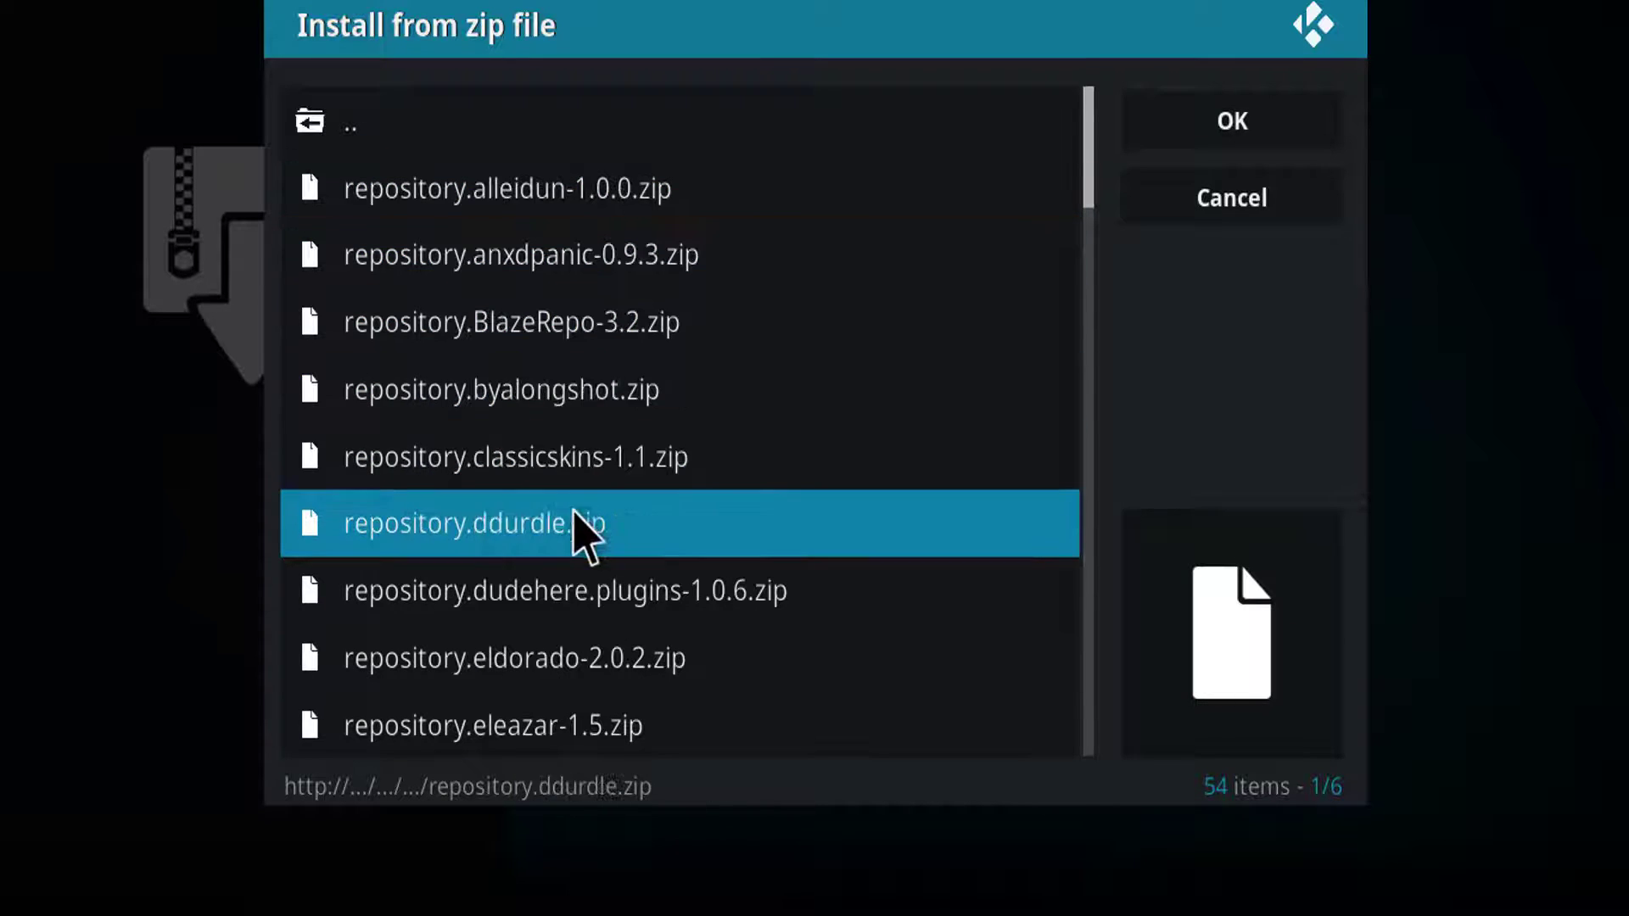
- Scroll the english folder down to the repository.xbmchub-1.0.7.zip file
scroll(589, 572, "down", 2)
scroll(589, 571, "down", 6)
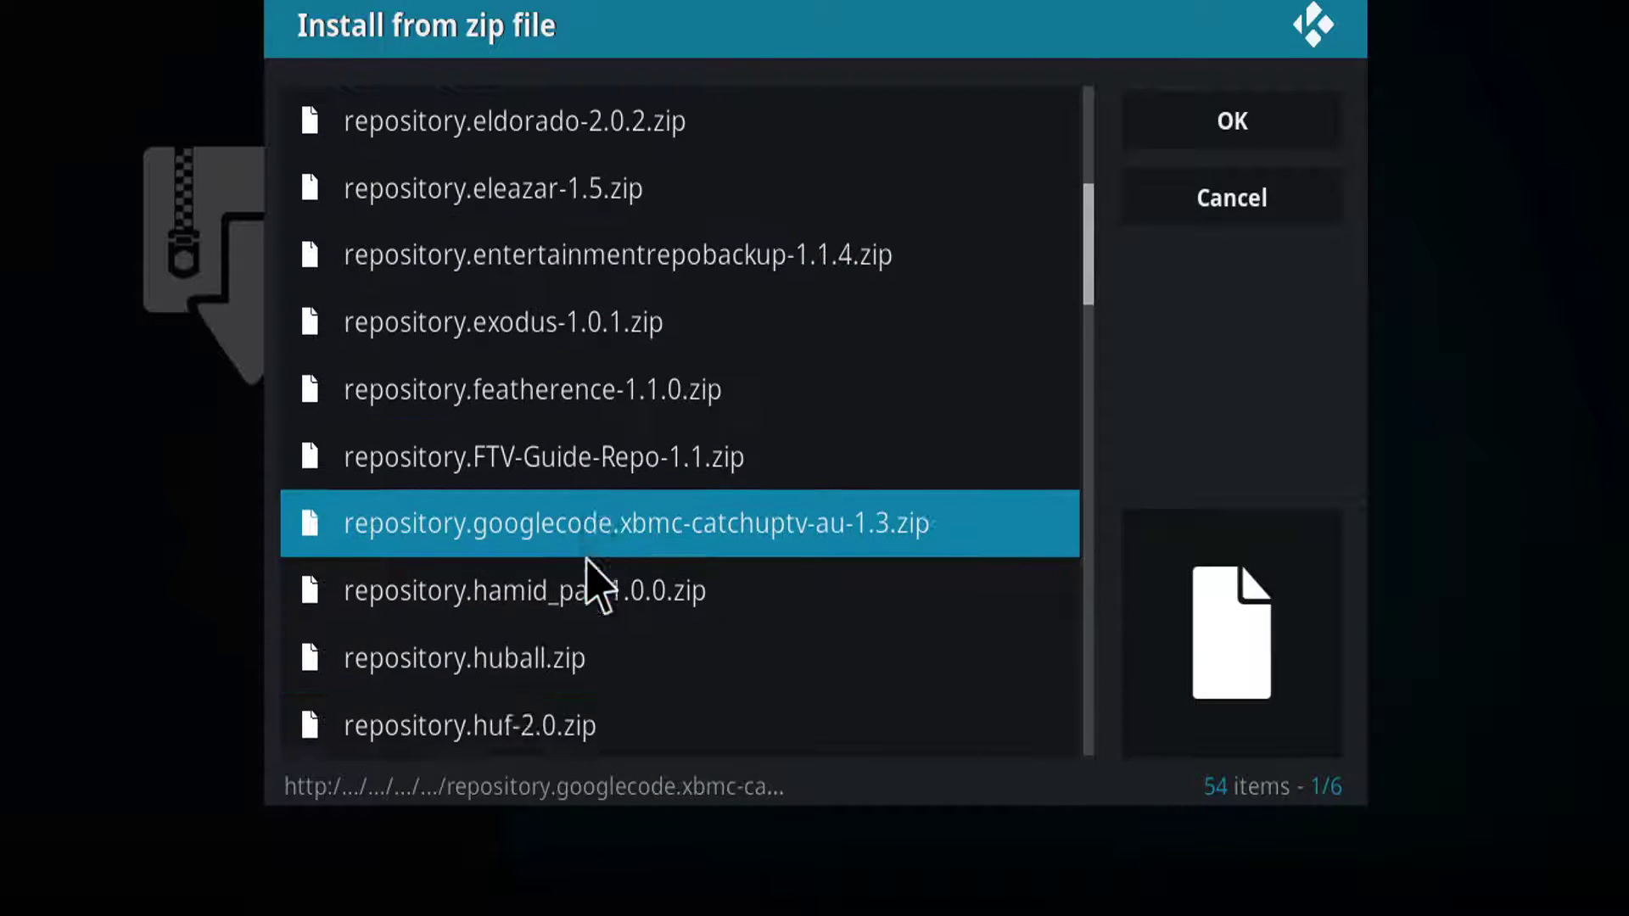
scroll(588, 559, "down", 10)
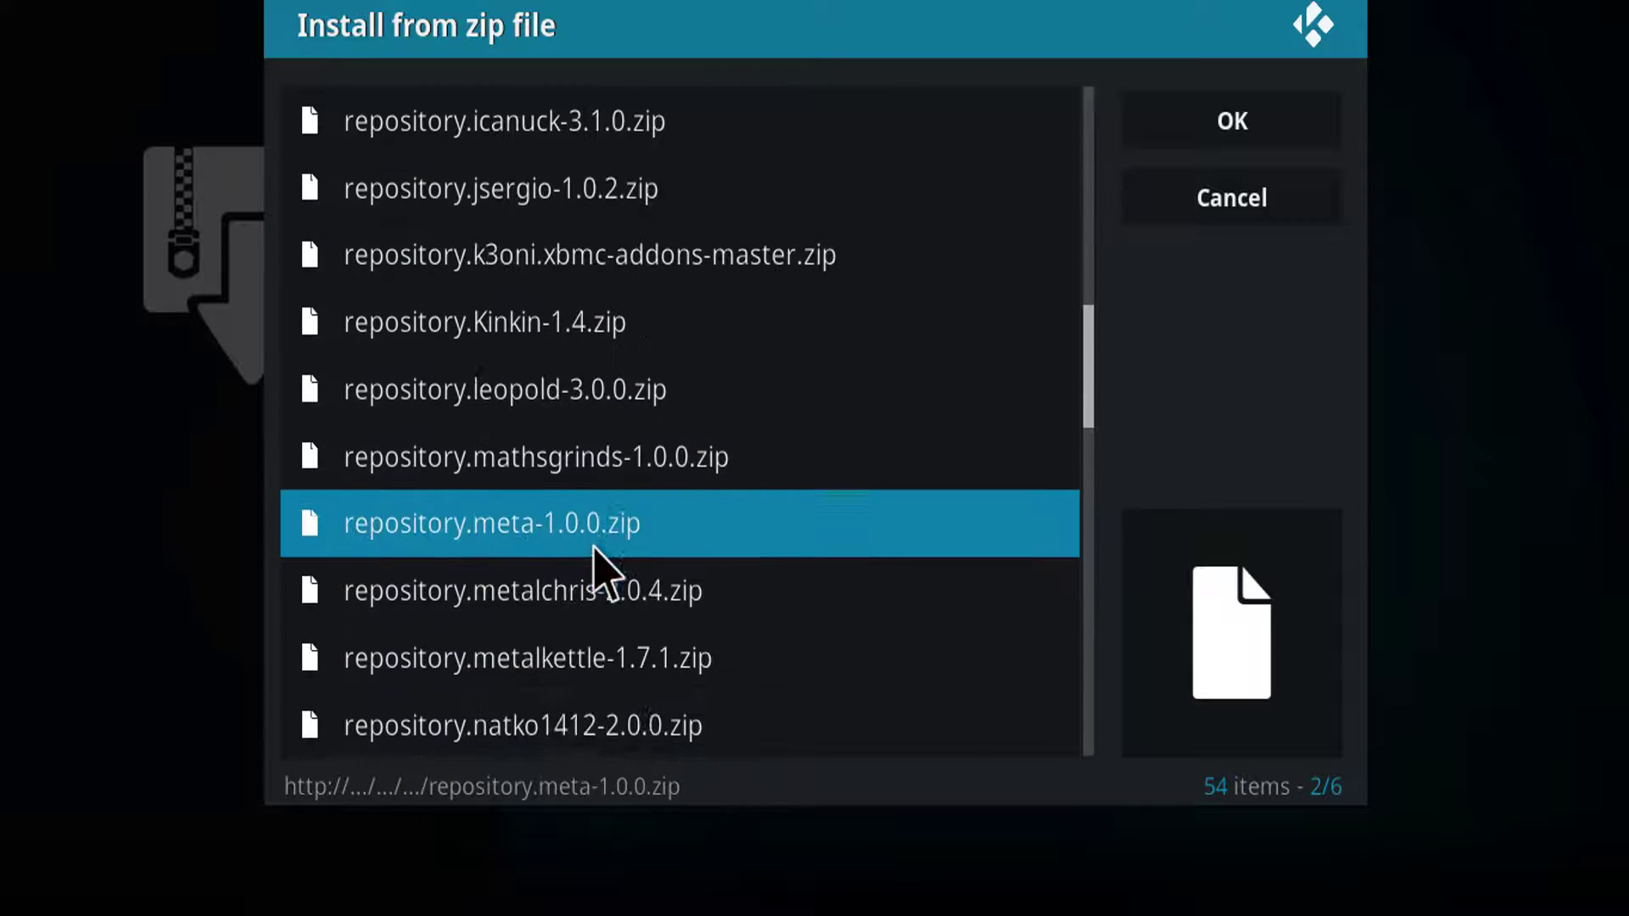
scroll(595, 550, "down", 4)
scroll(594, 550, "down", 12)
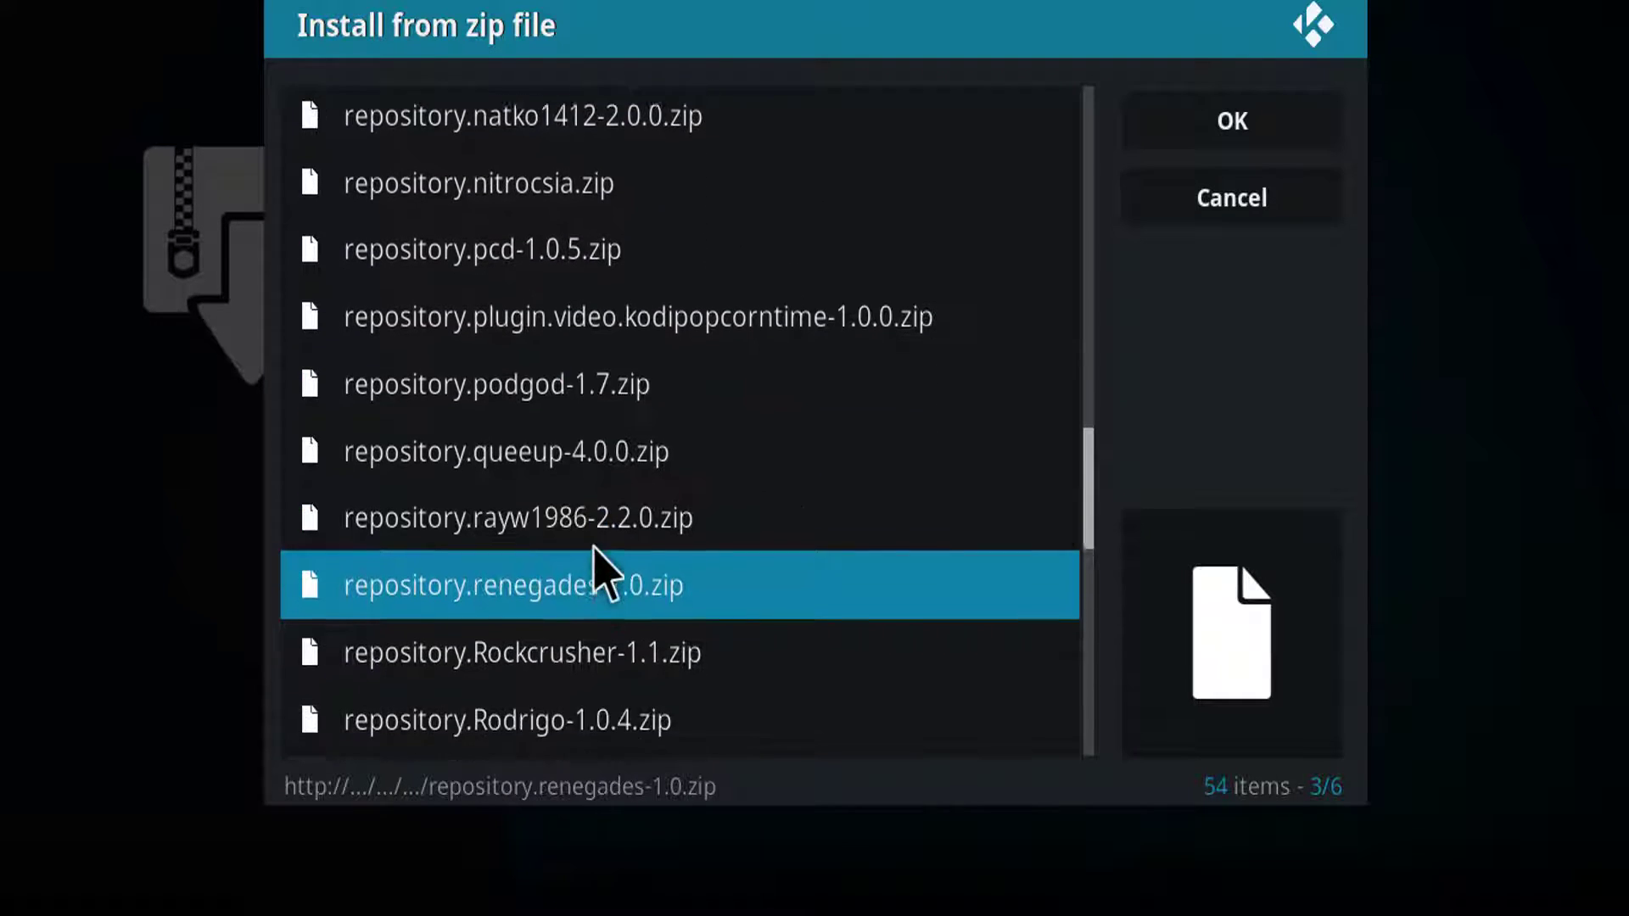
scroll(594, 550, "down", 5)
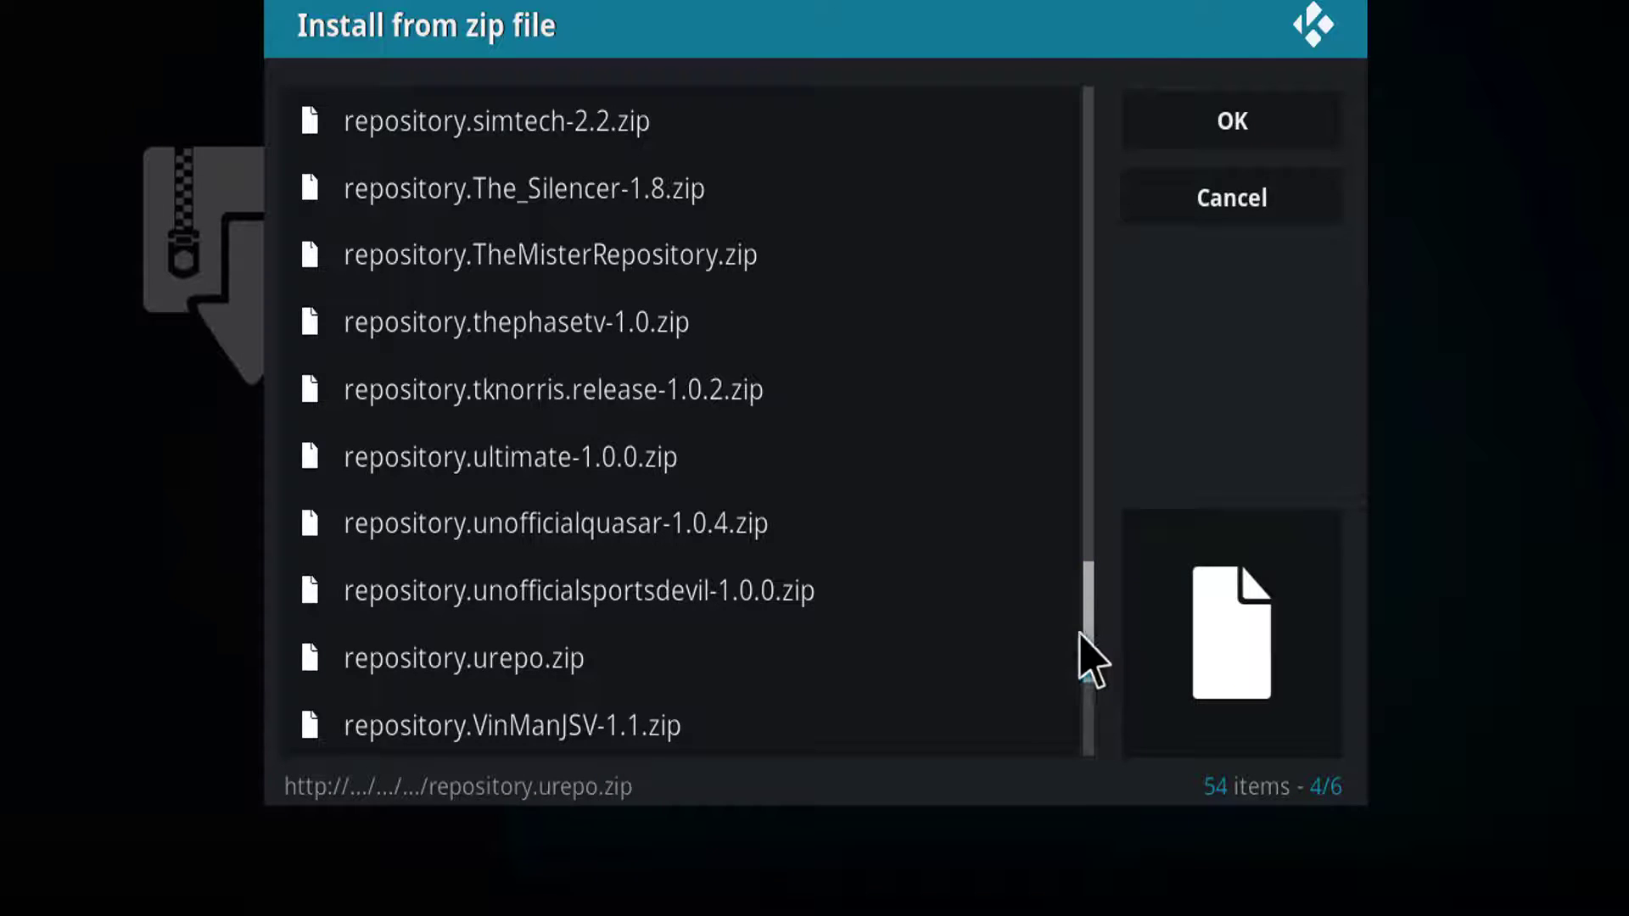
scroll(1078, 704, "down", 2)
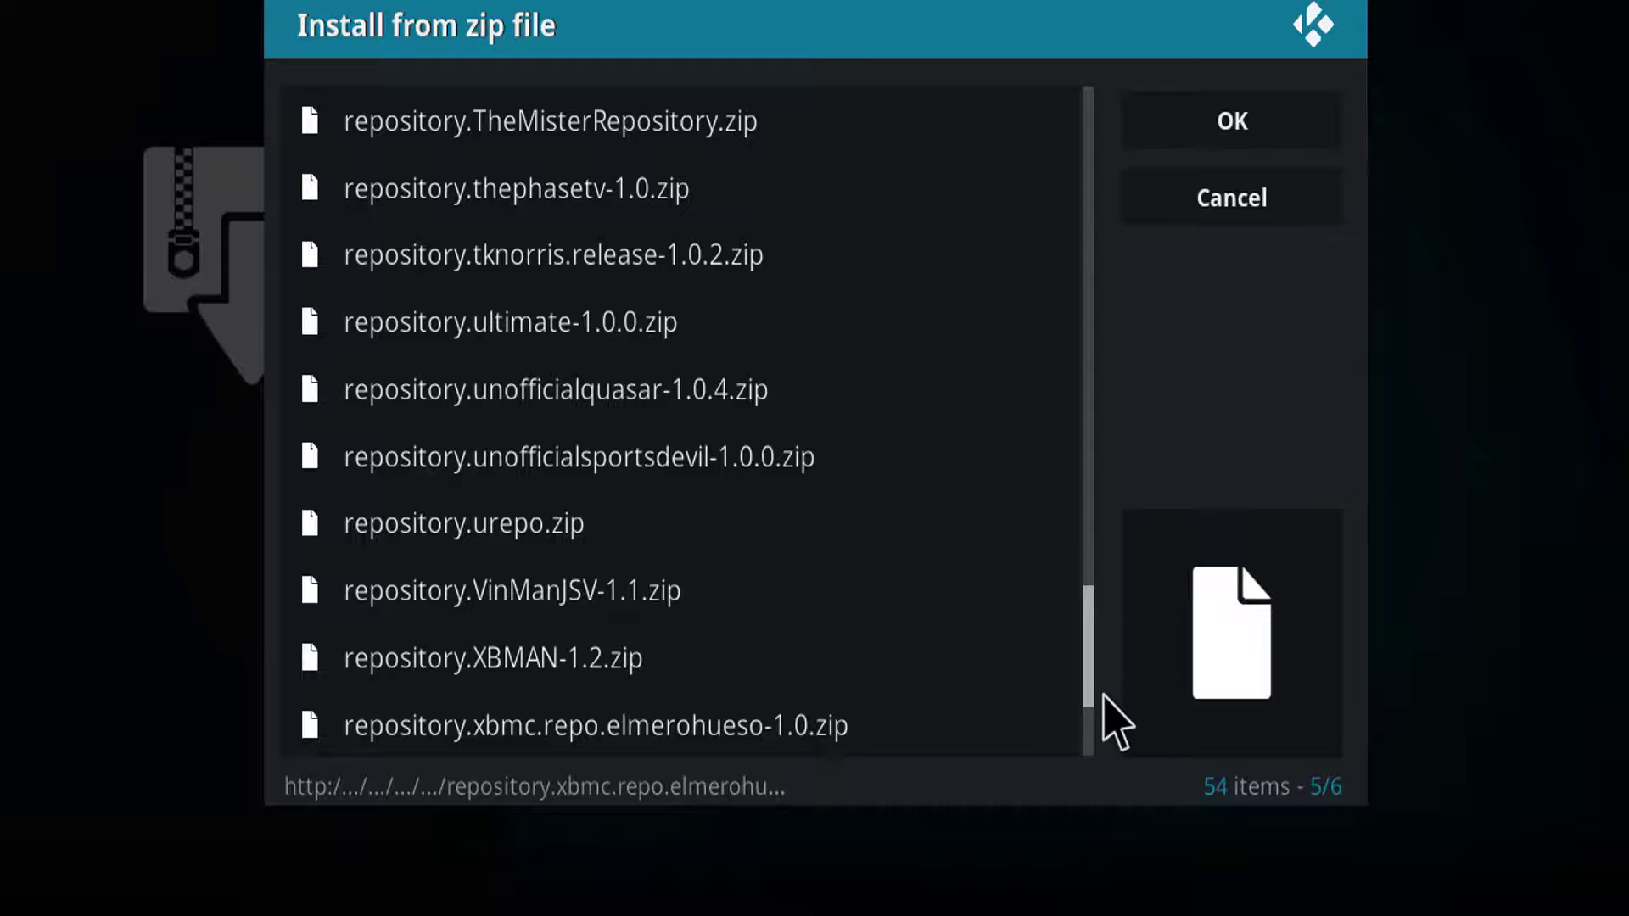
scroll(1090, 730, "down", 4)
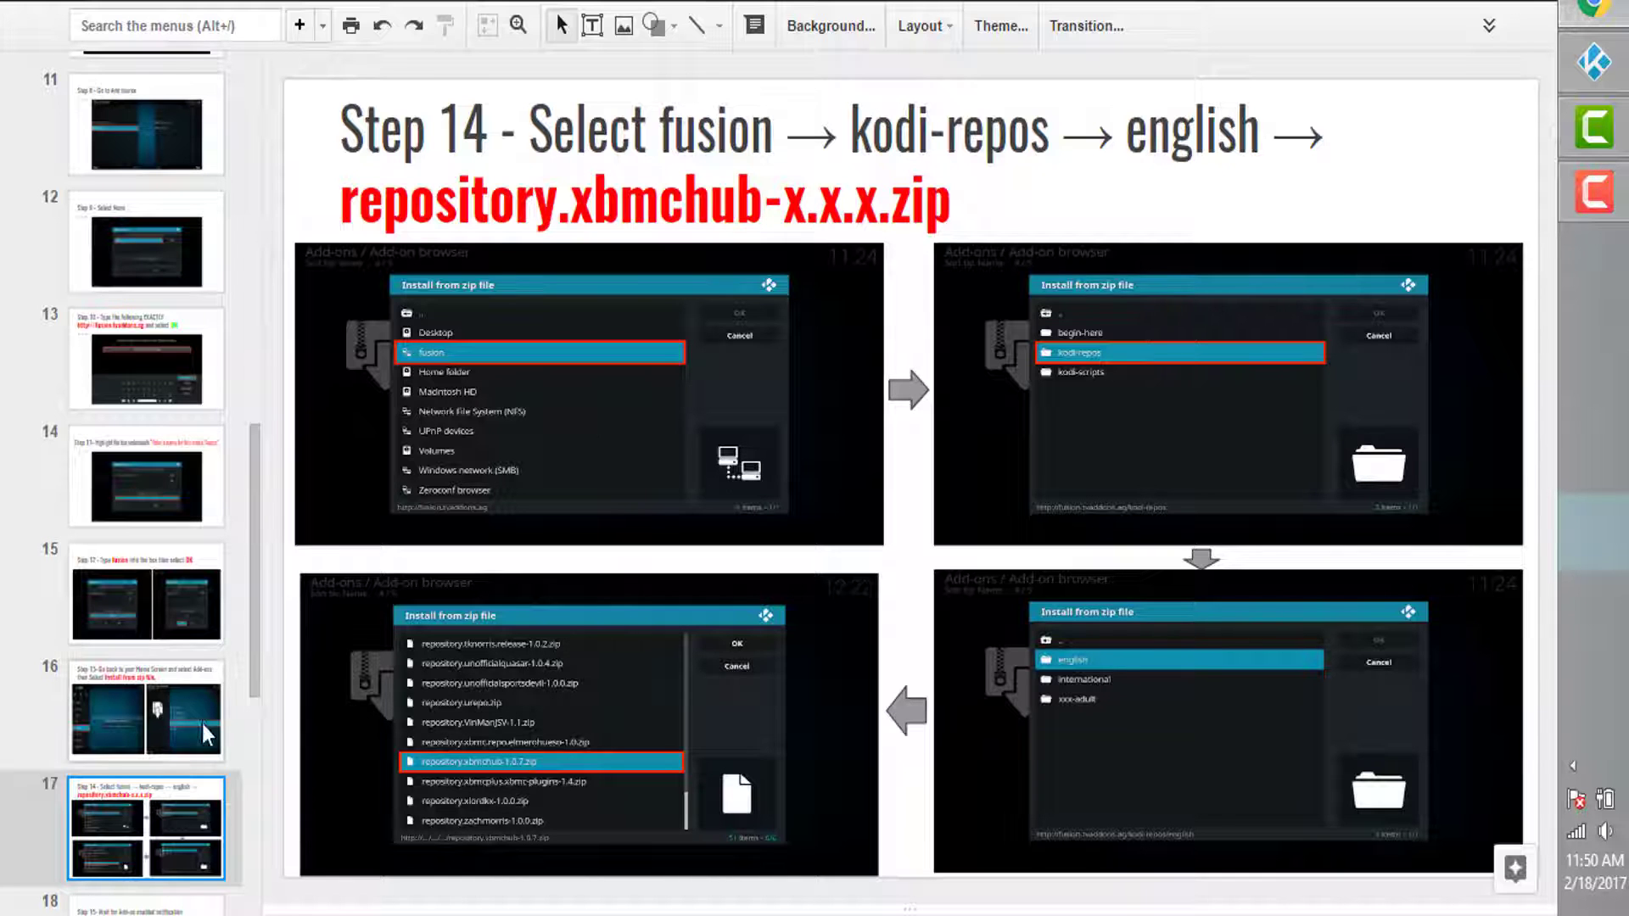
scroll(182, 797, "down", 2)
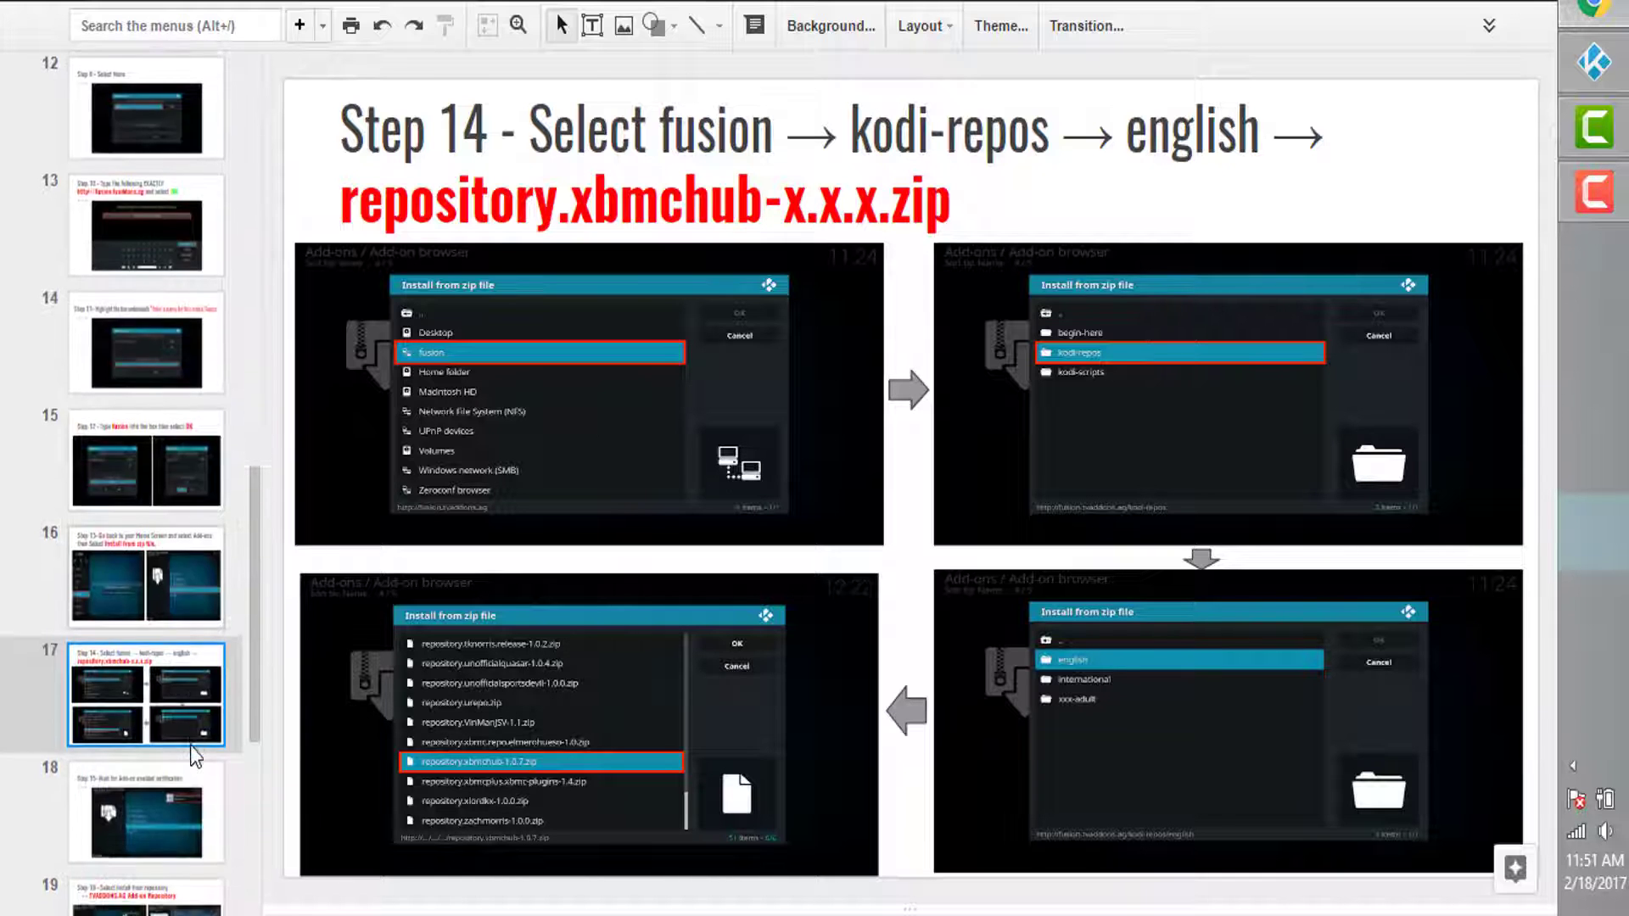
left_click(184, 801)
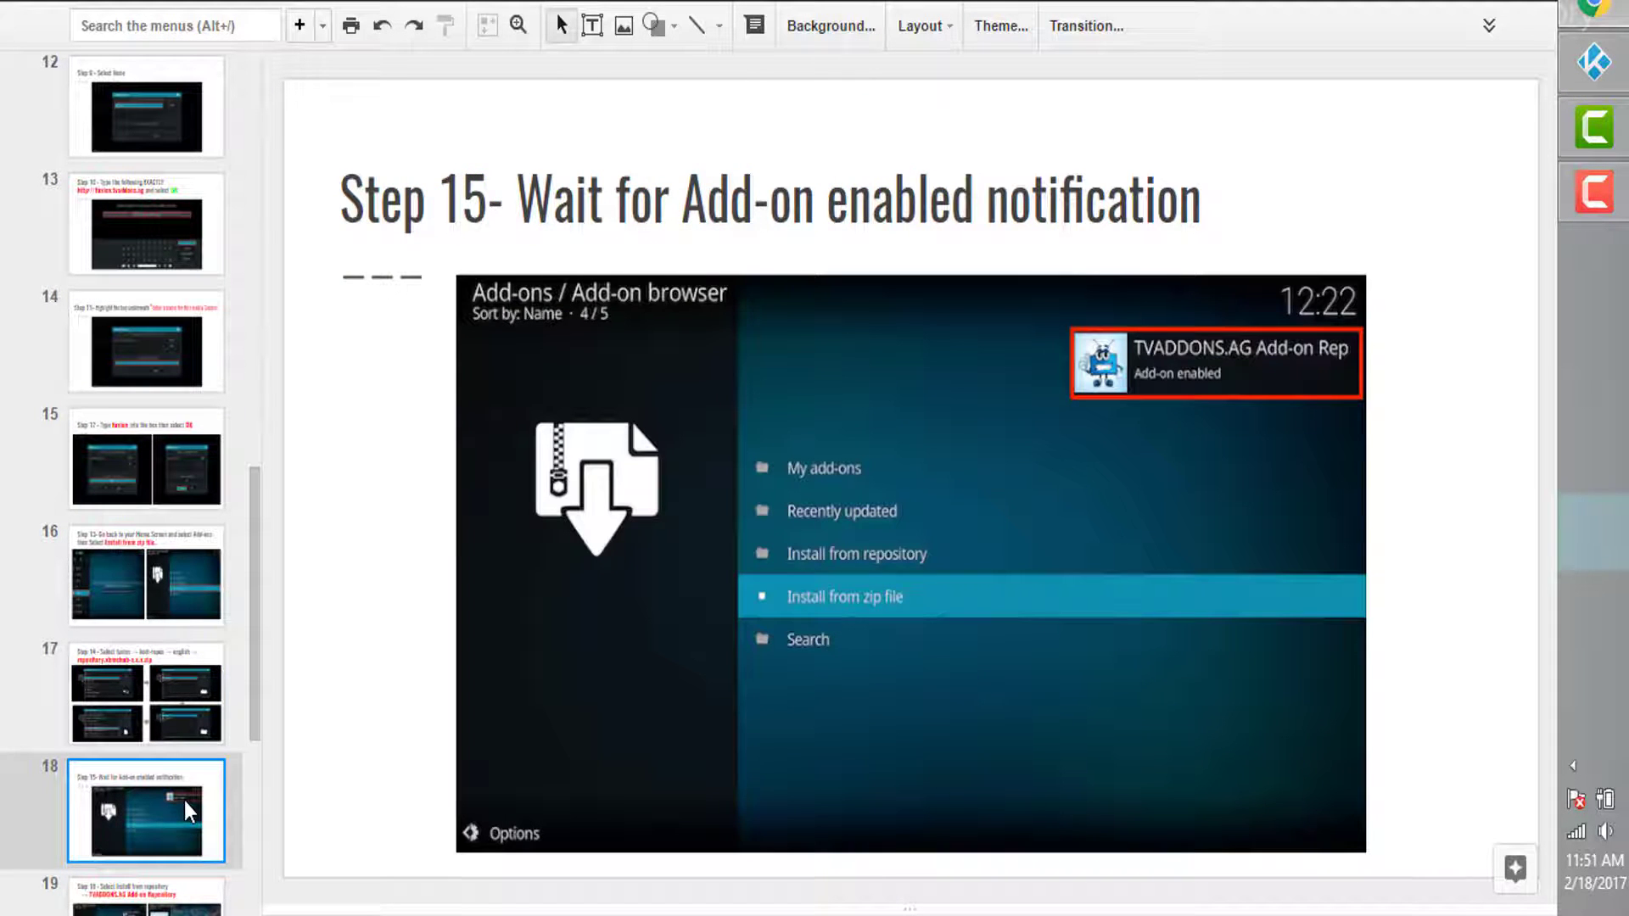
key("alt+Tab")
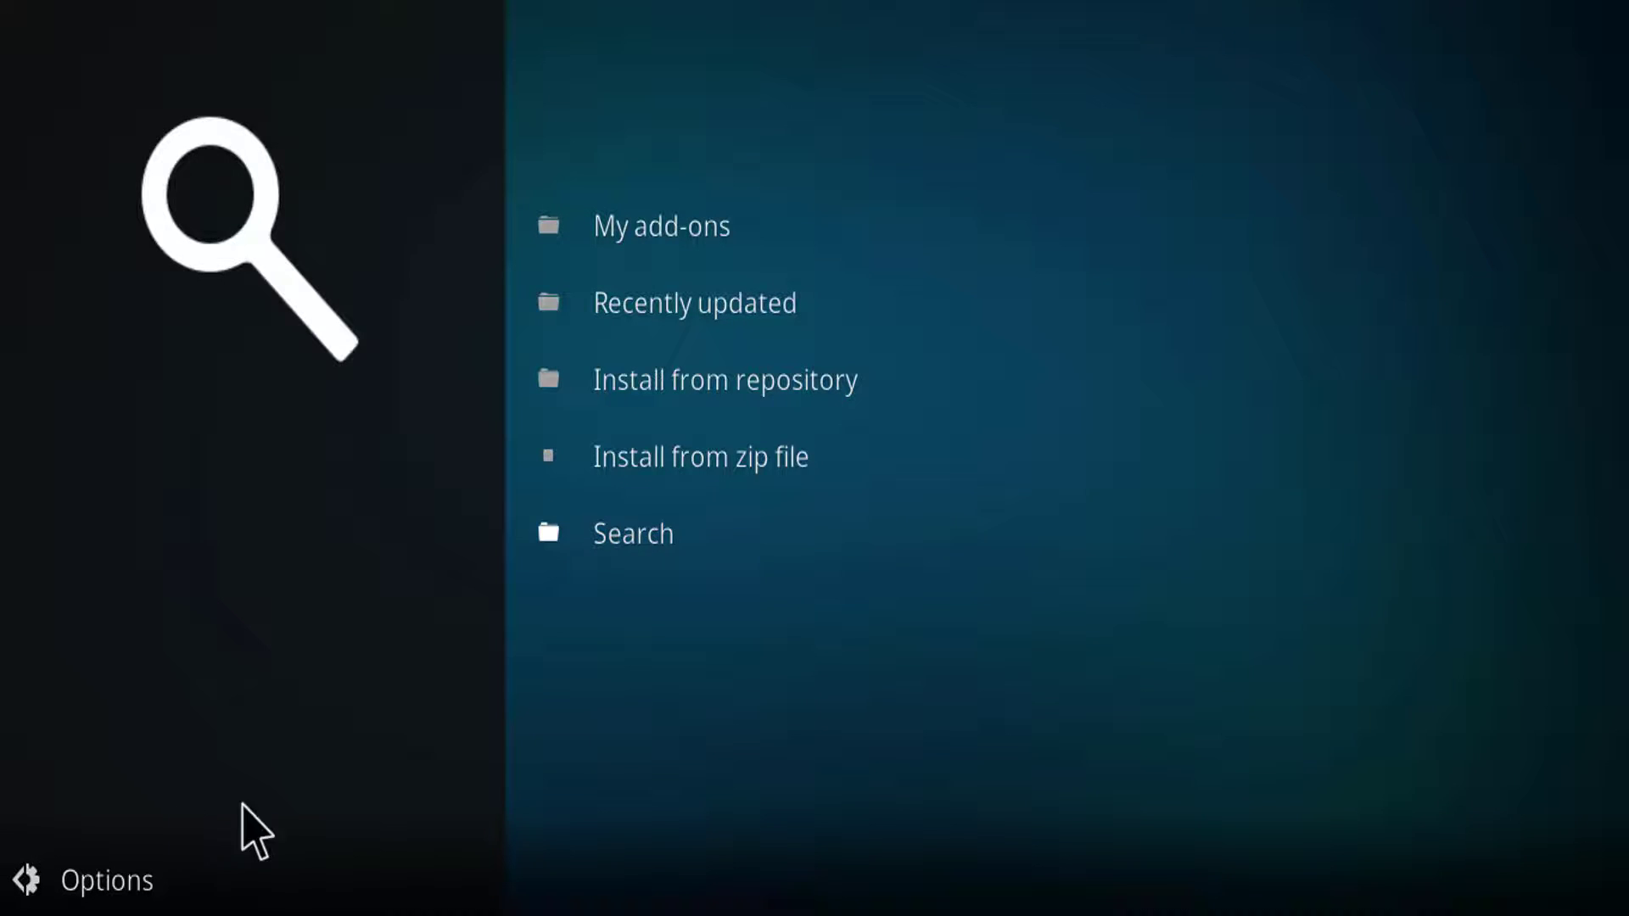
key("alt+Tab")
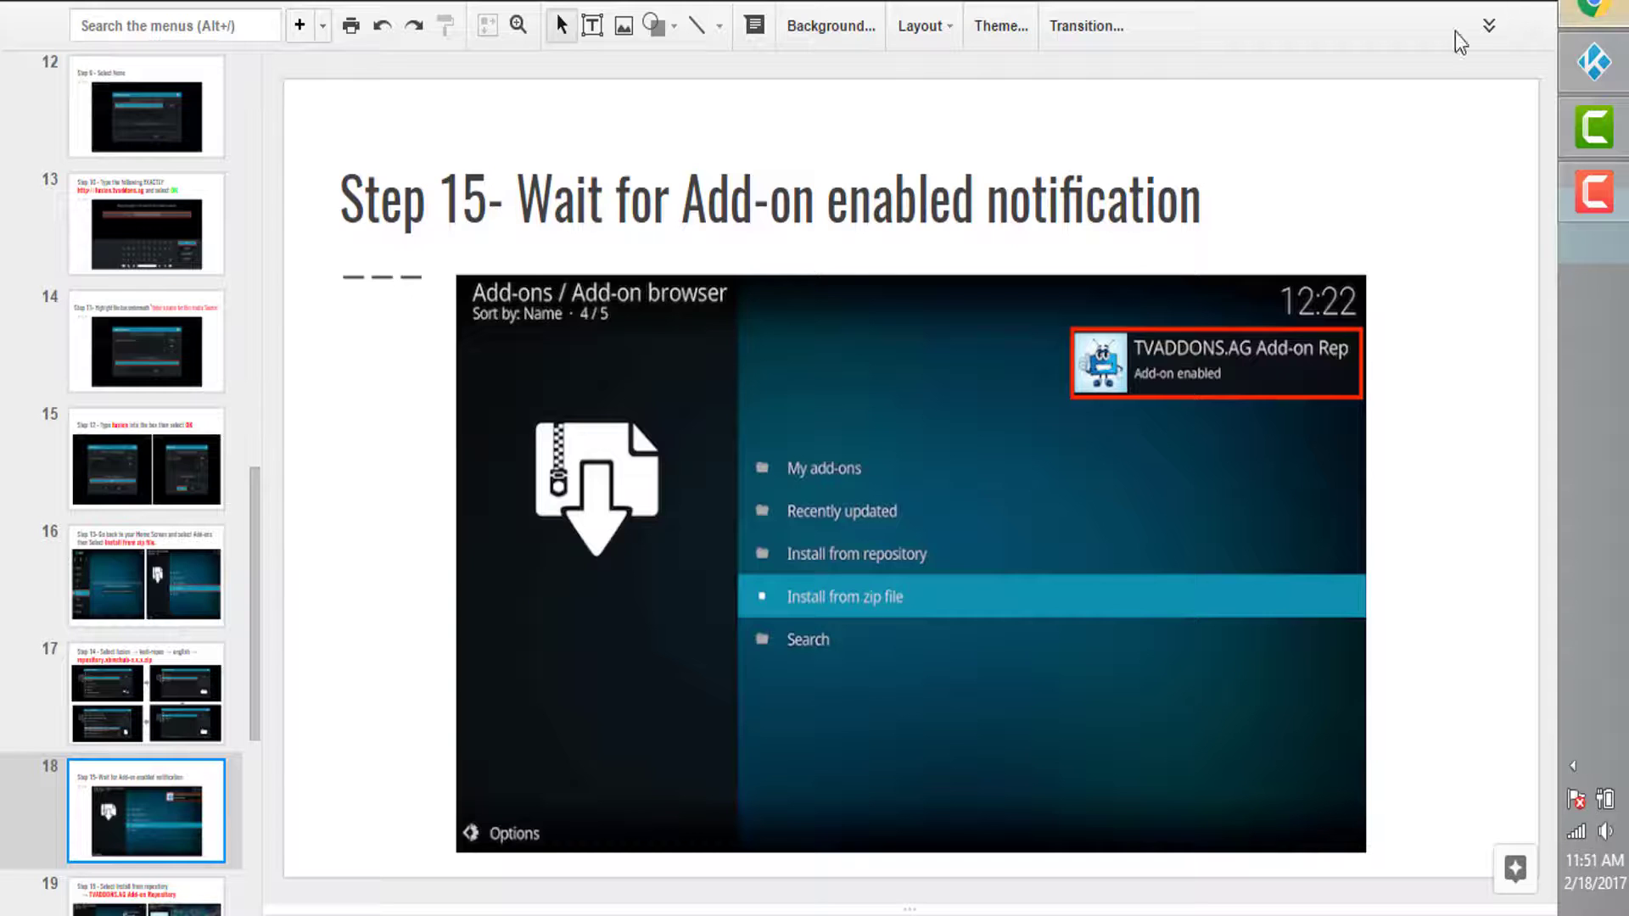
scroll(107, 848, "down", 2)
left_click(125, 808)
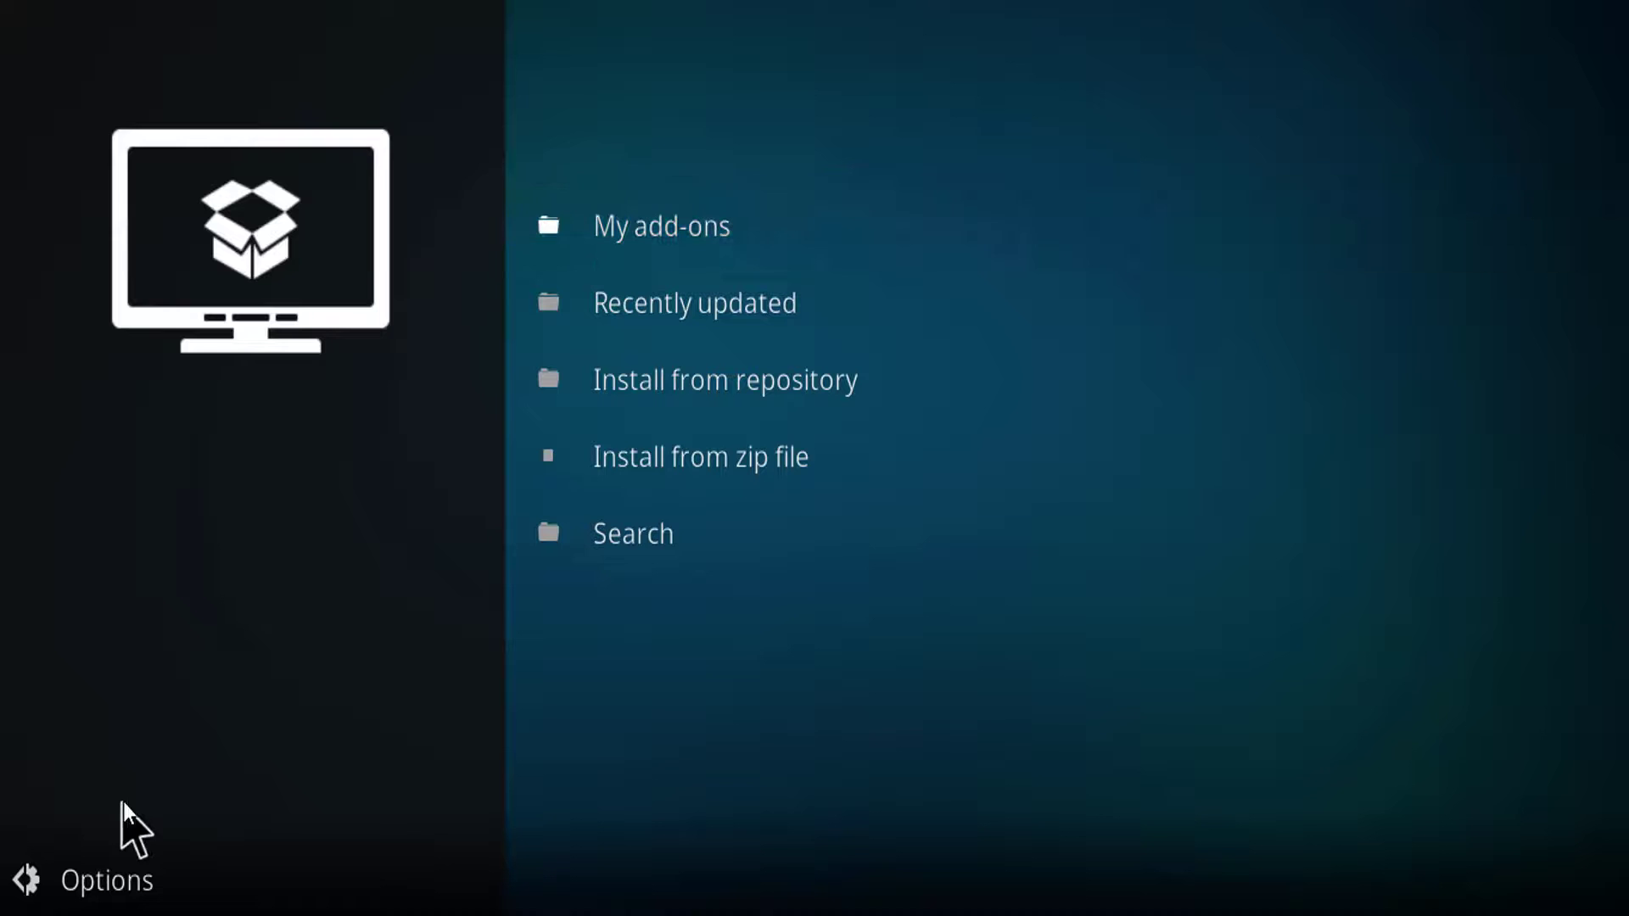
- Open the TVADDONS.AG Add-on Repository from the installed repositories, checking the Step 17 slide
left_click(825, 379)
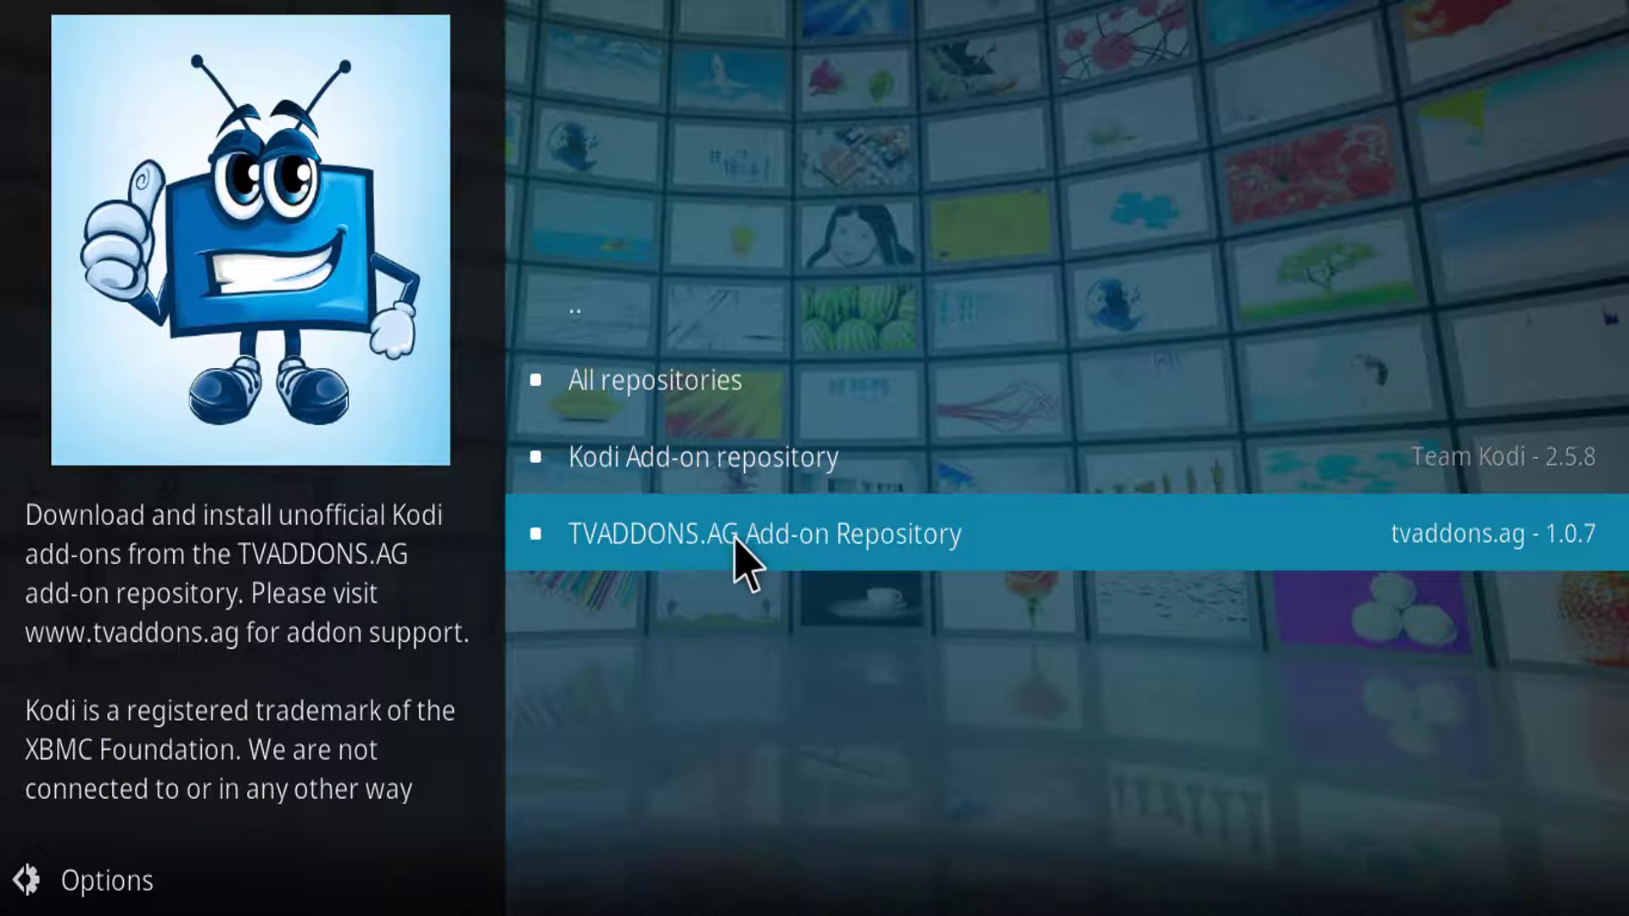
left_click(735, 543)
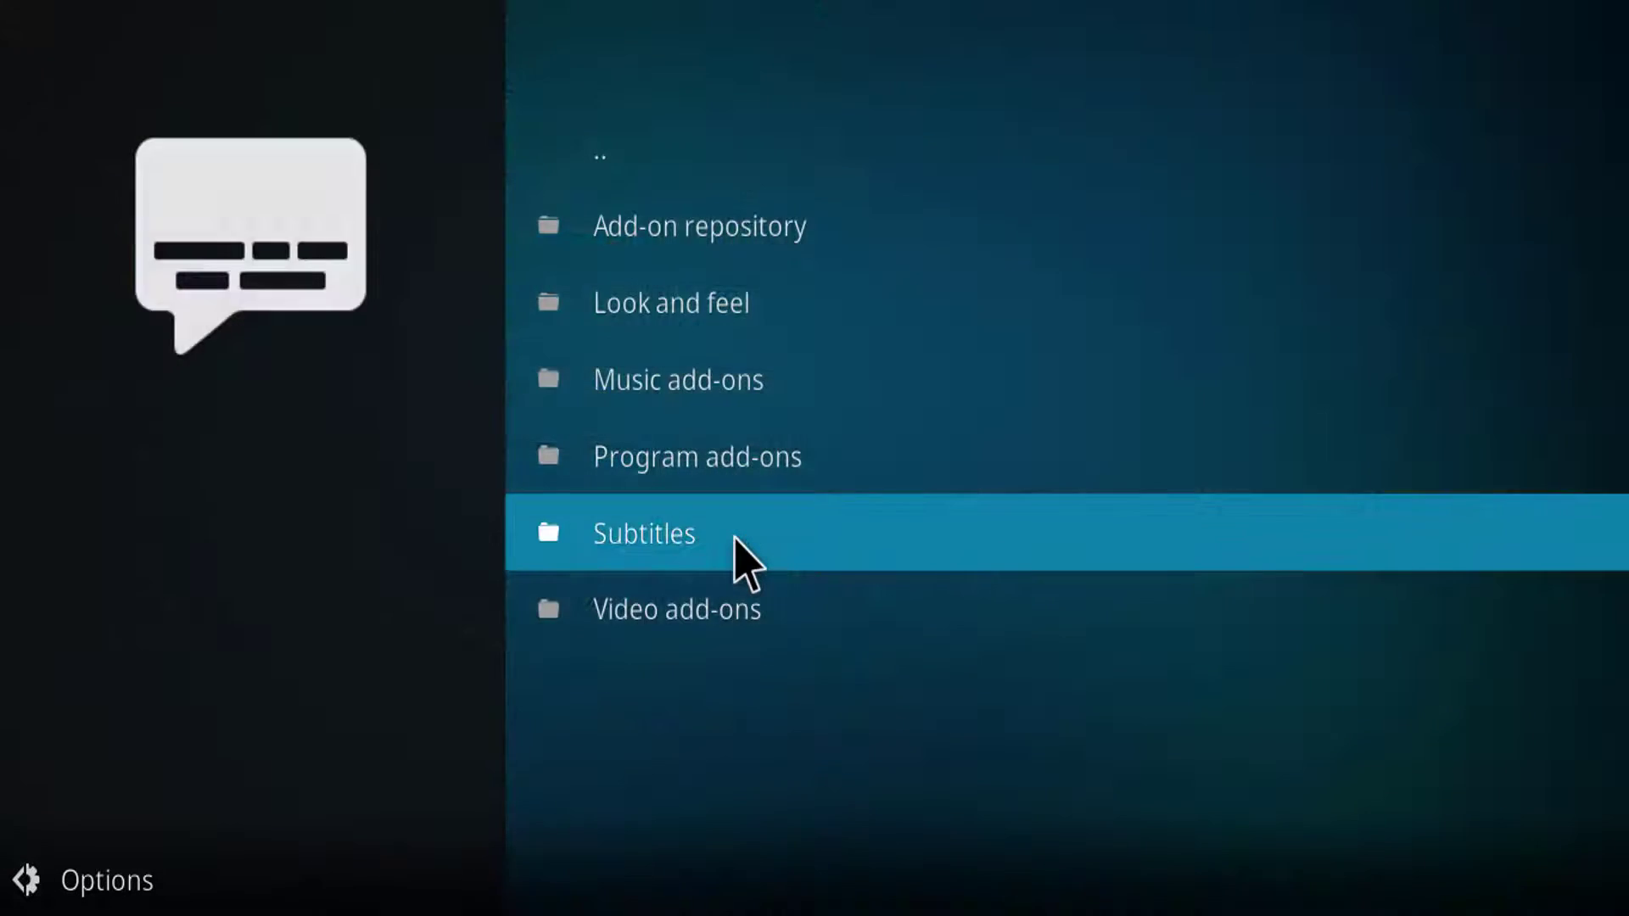
key("alt+Tab")
key("Down")
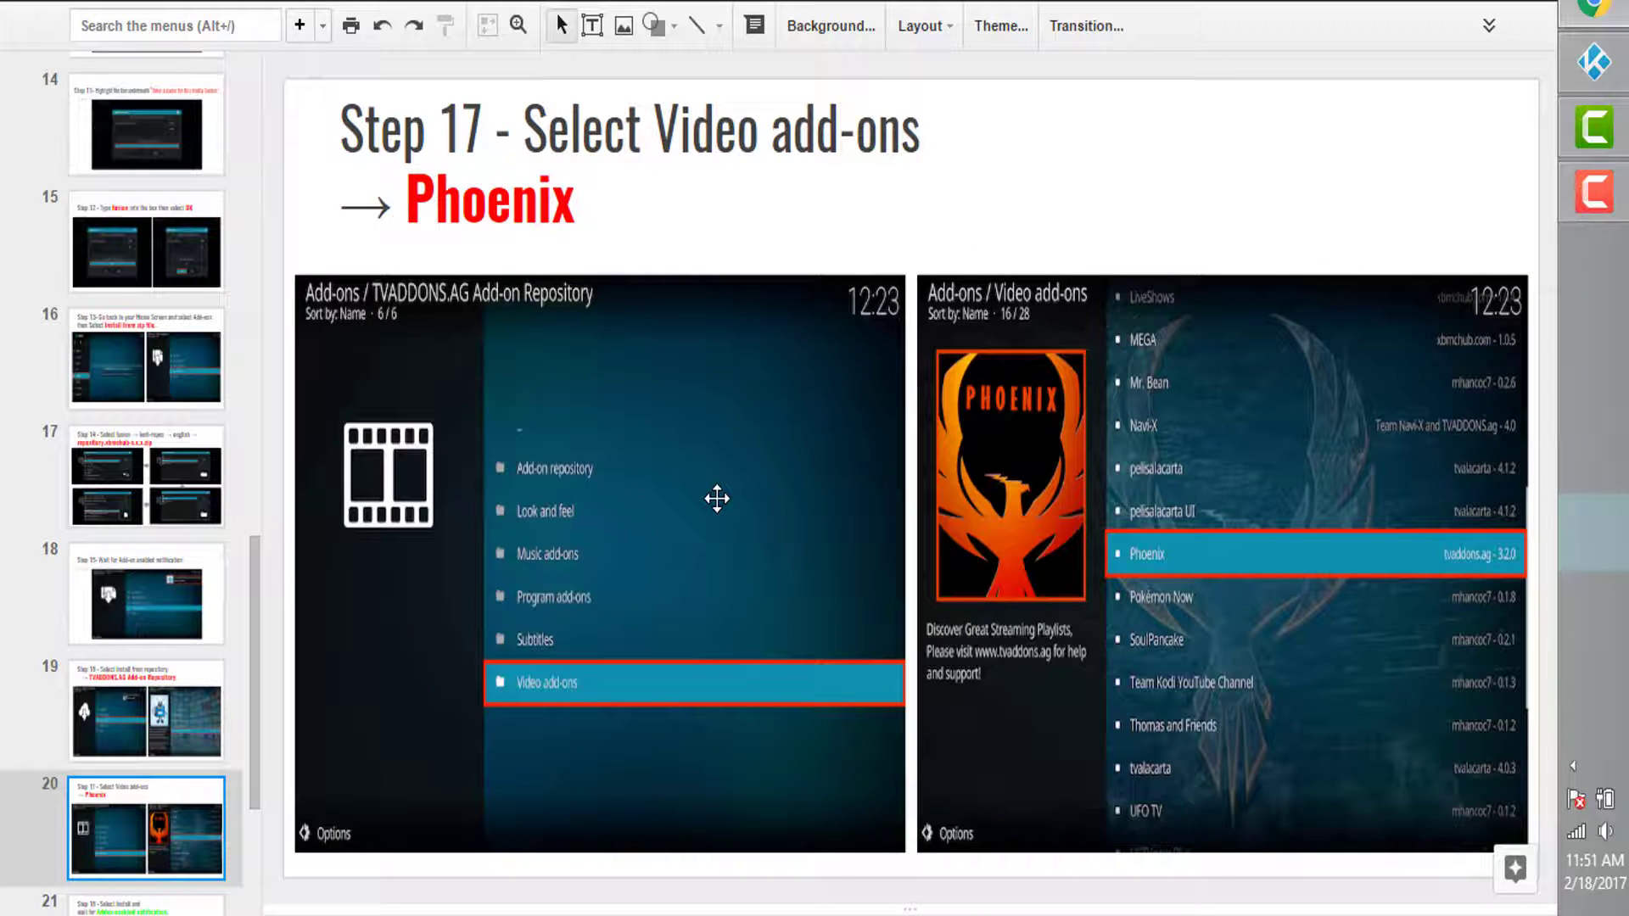
key("alt+Tab")
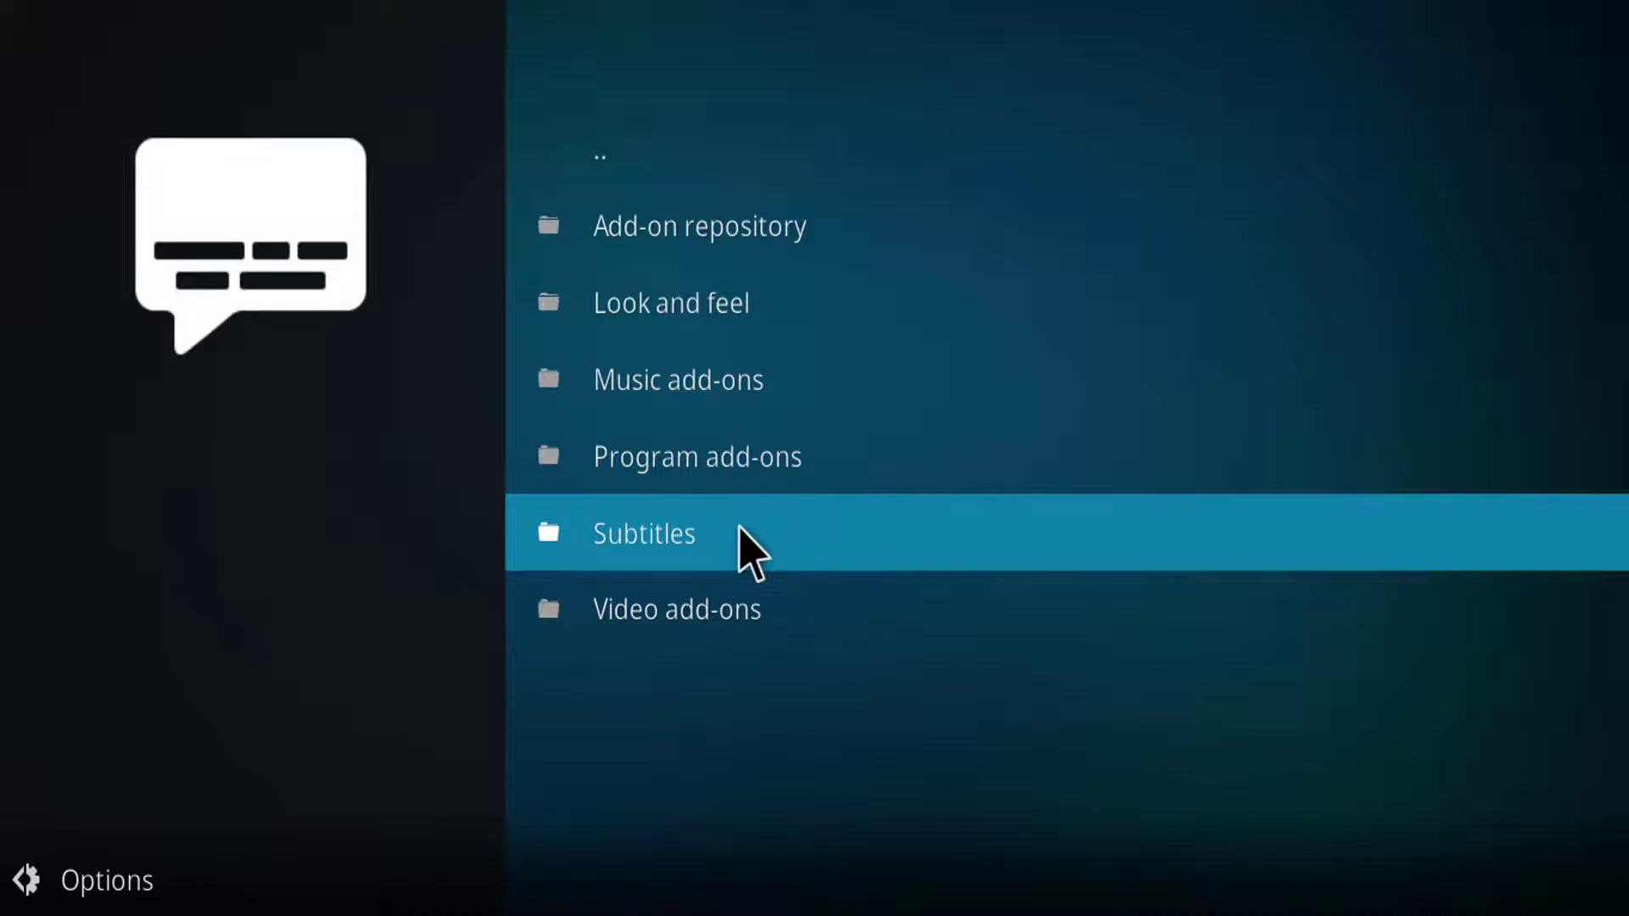
key("alt+Tab")
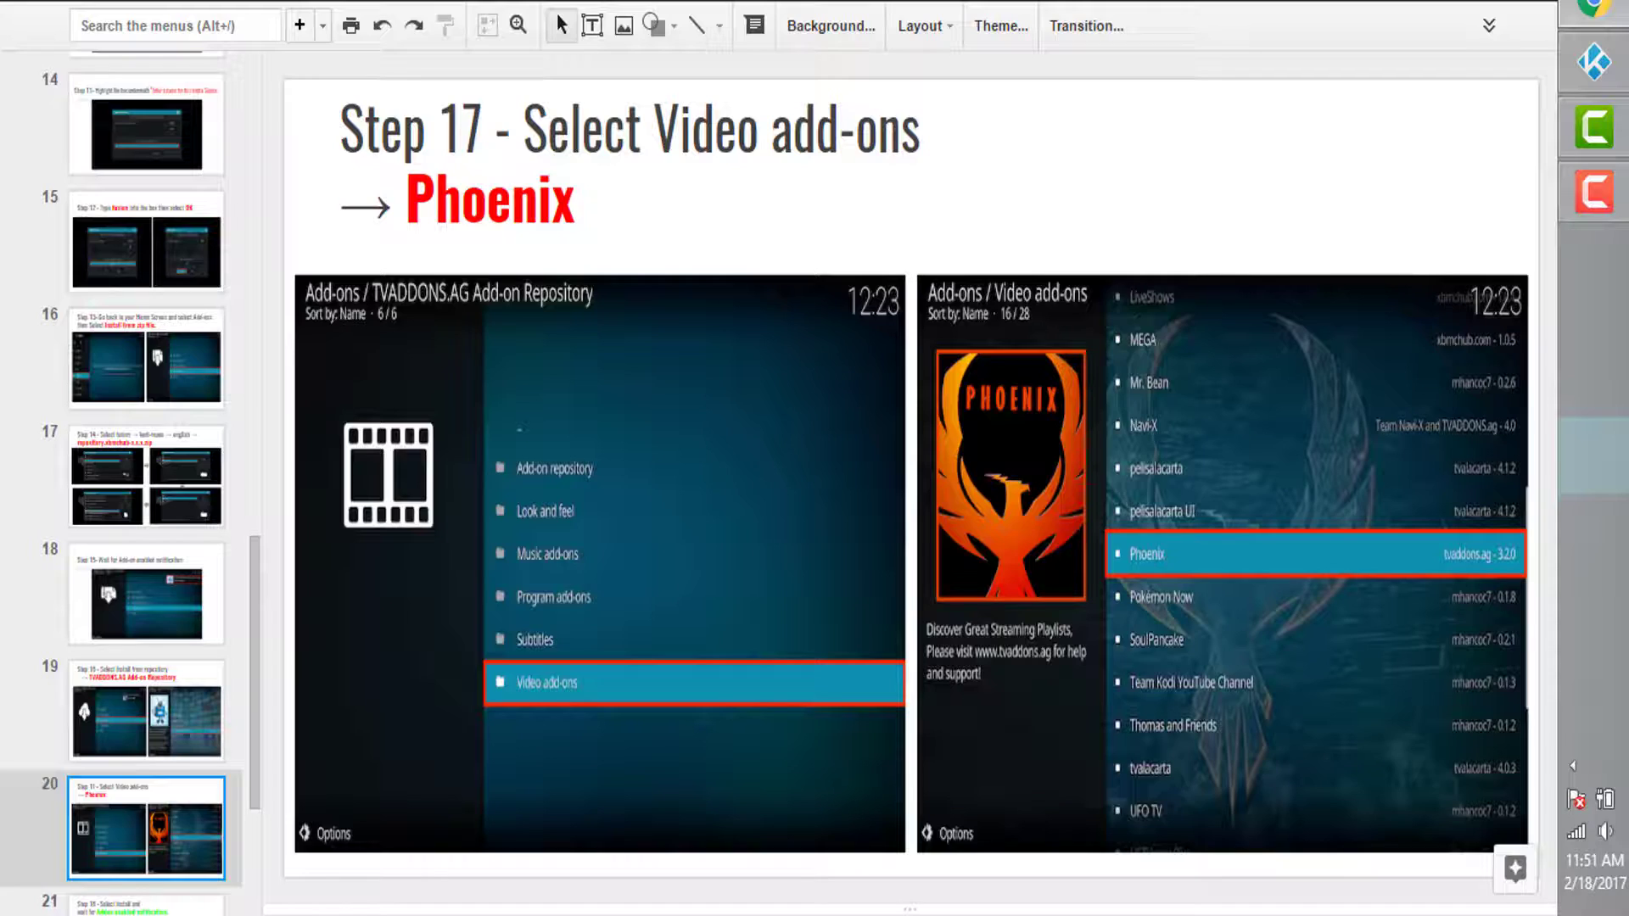
key("alt+Tab")
key("alt+Tab")
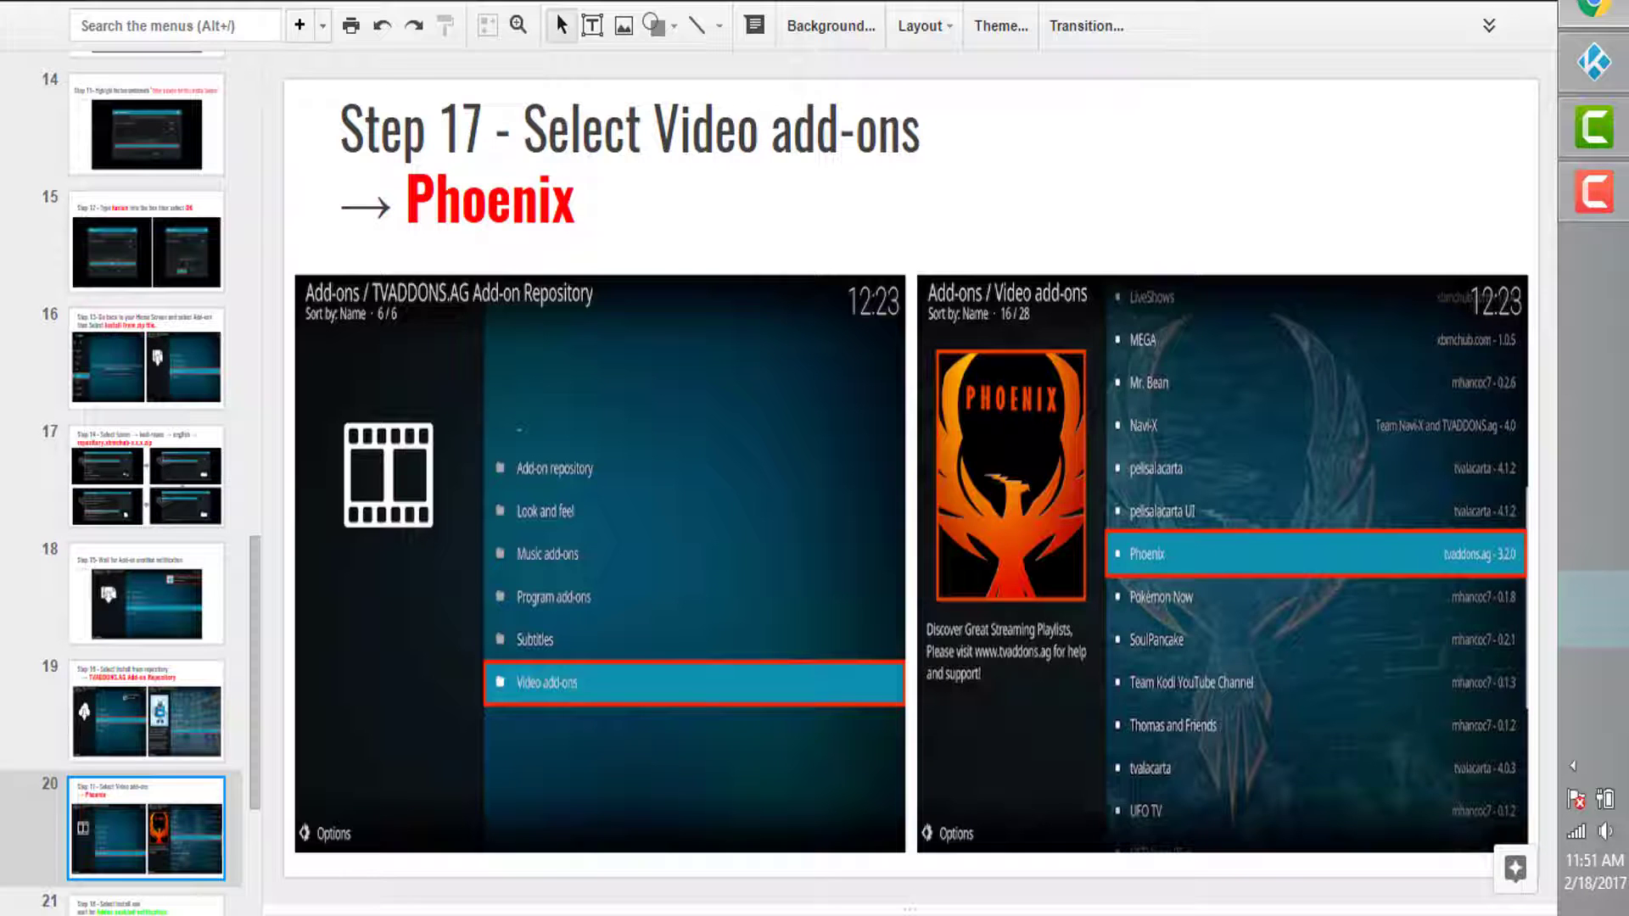
key("alt+Tab")
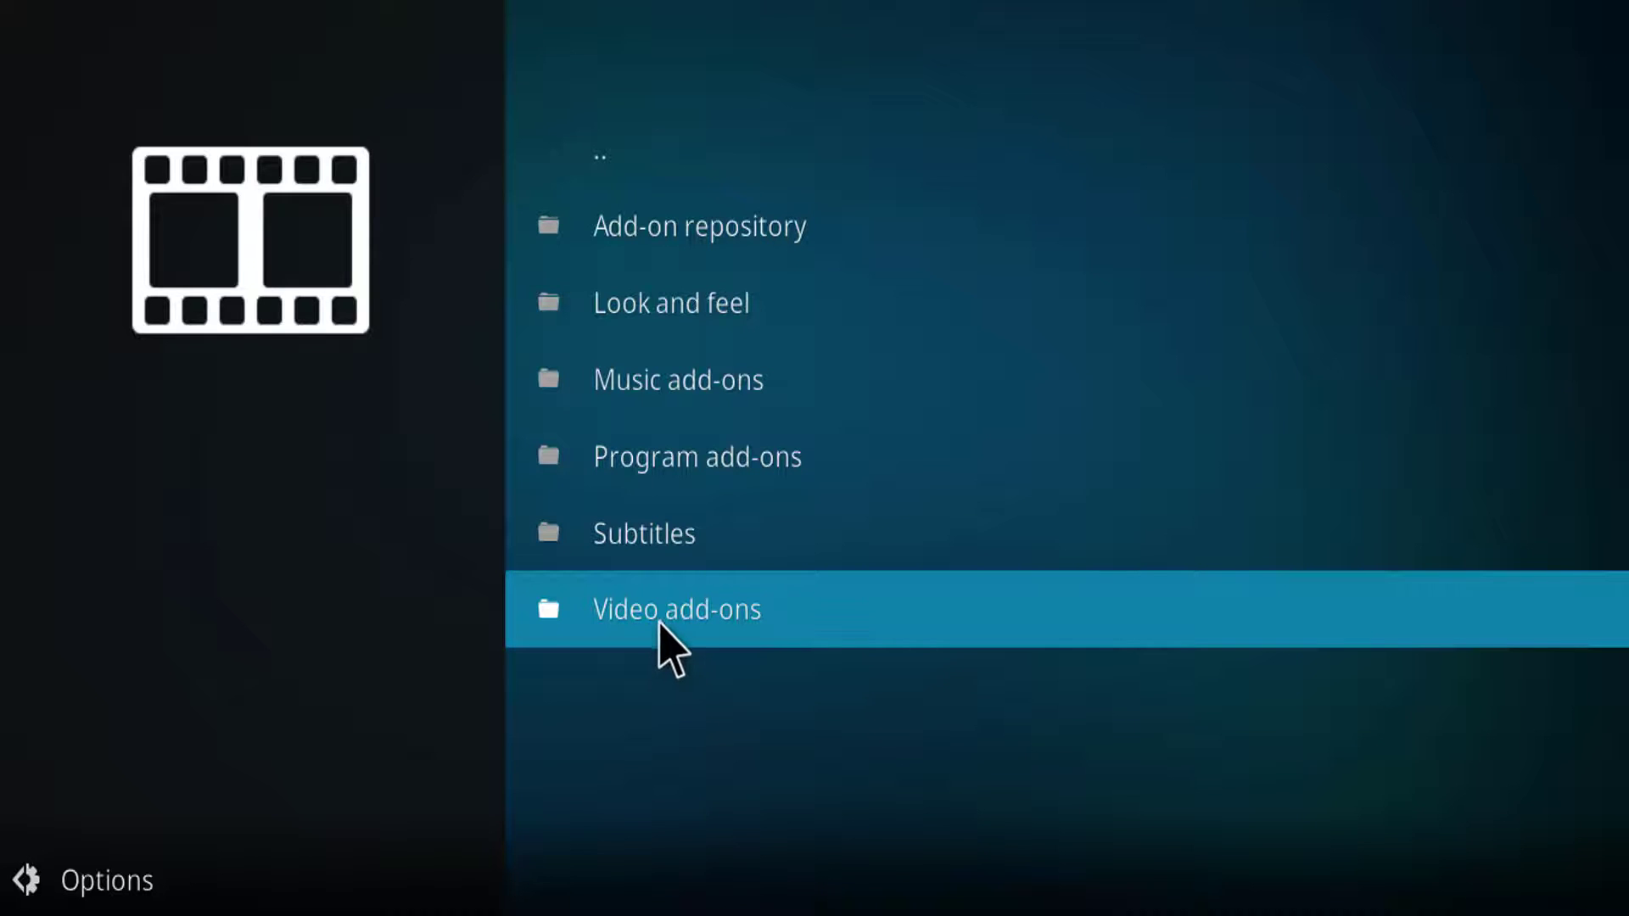
- Open the repository's Video add-ons and select Phoenix to show its info page
left_click(660, 628)
scroll(659, 628, "down", 10)
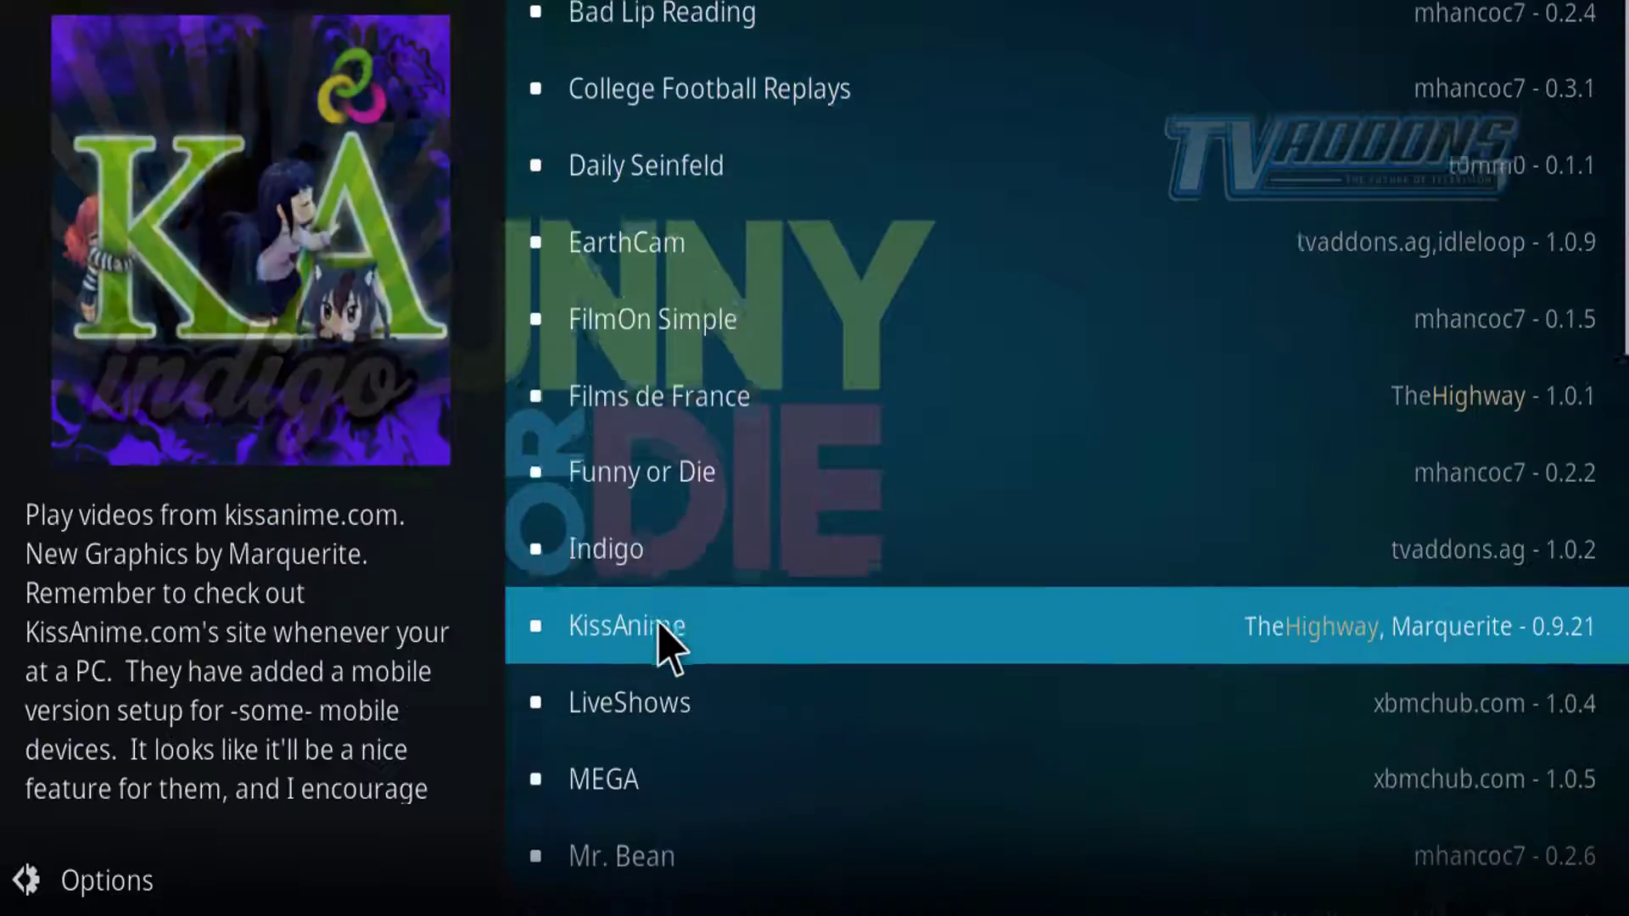
scroll(679, 636, "down", 2)
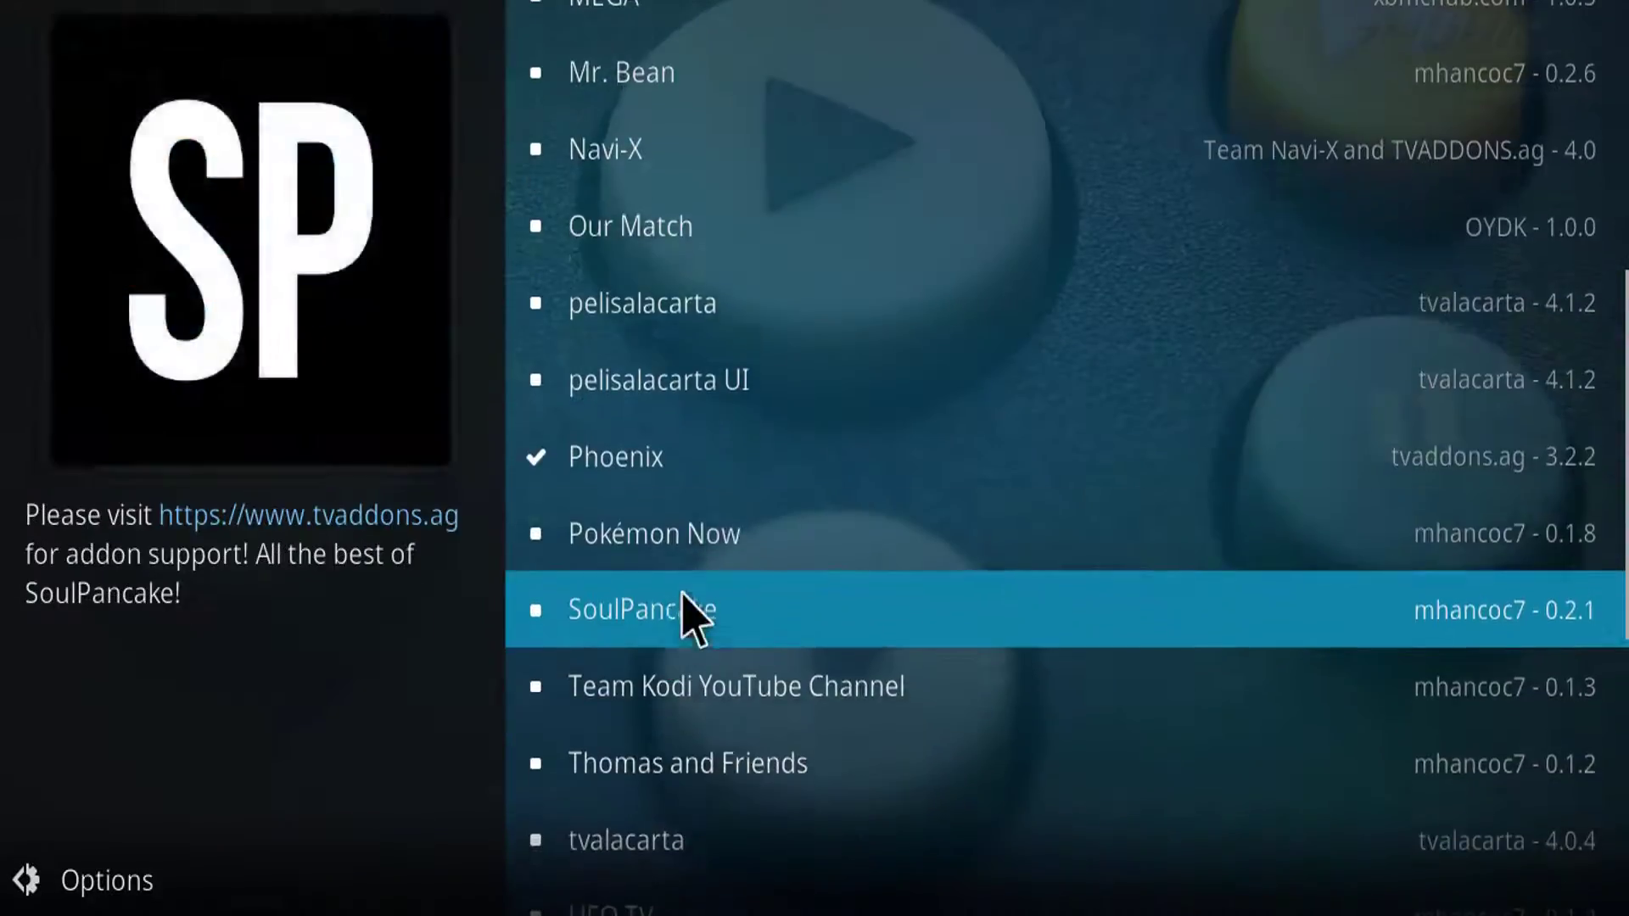
left_click(655, 455)
key("alt+Tab")
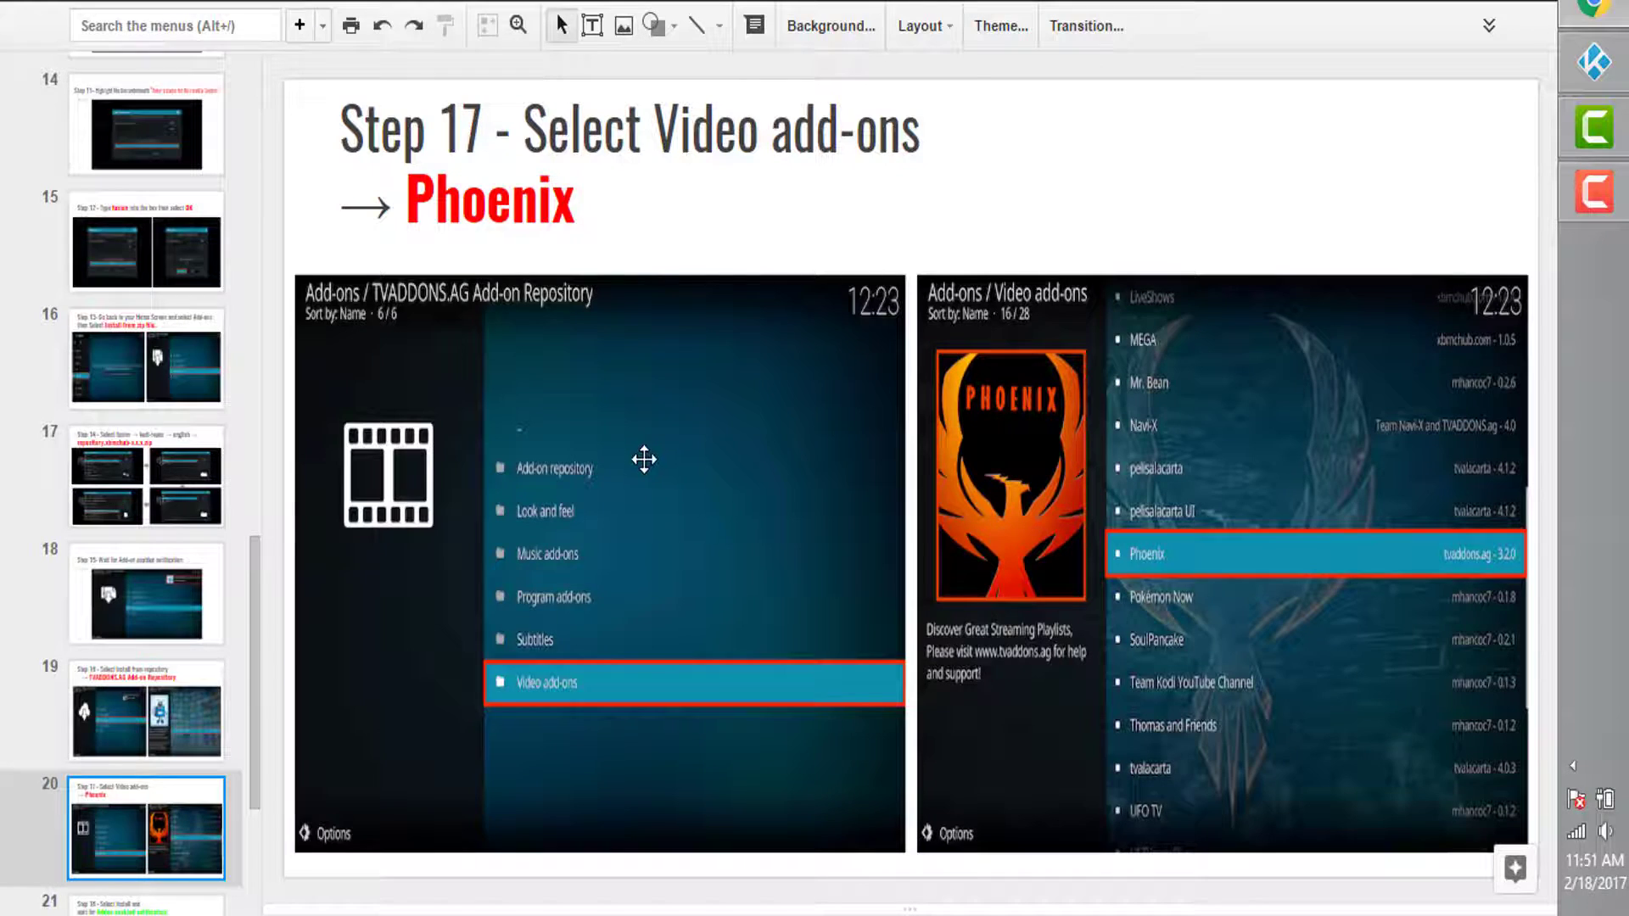
key("Down")
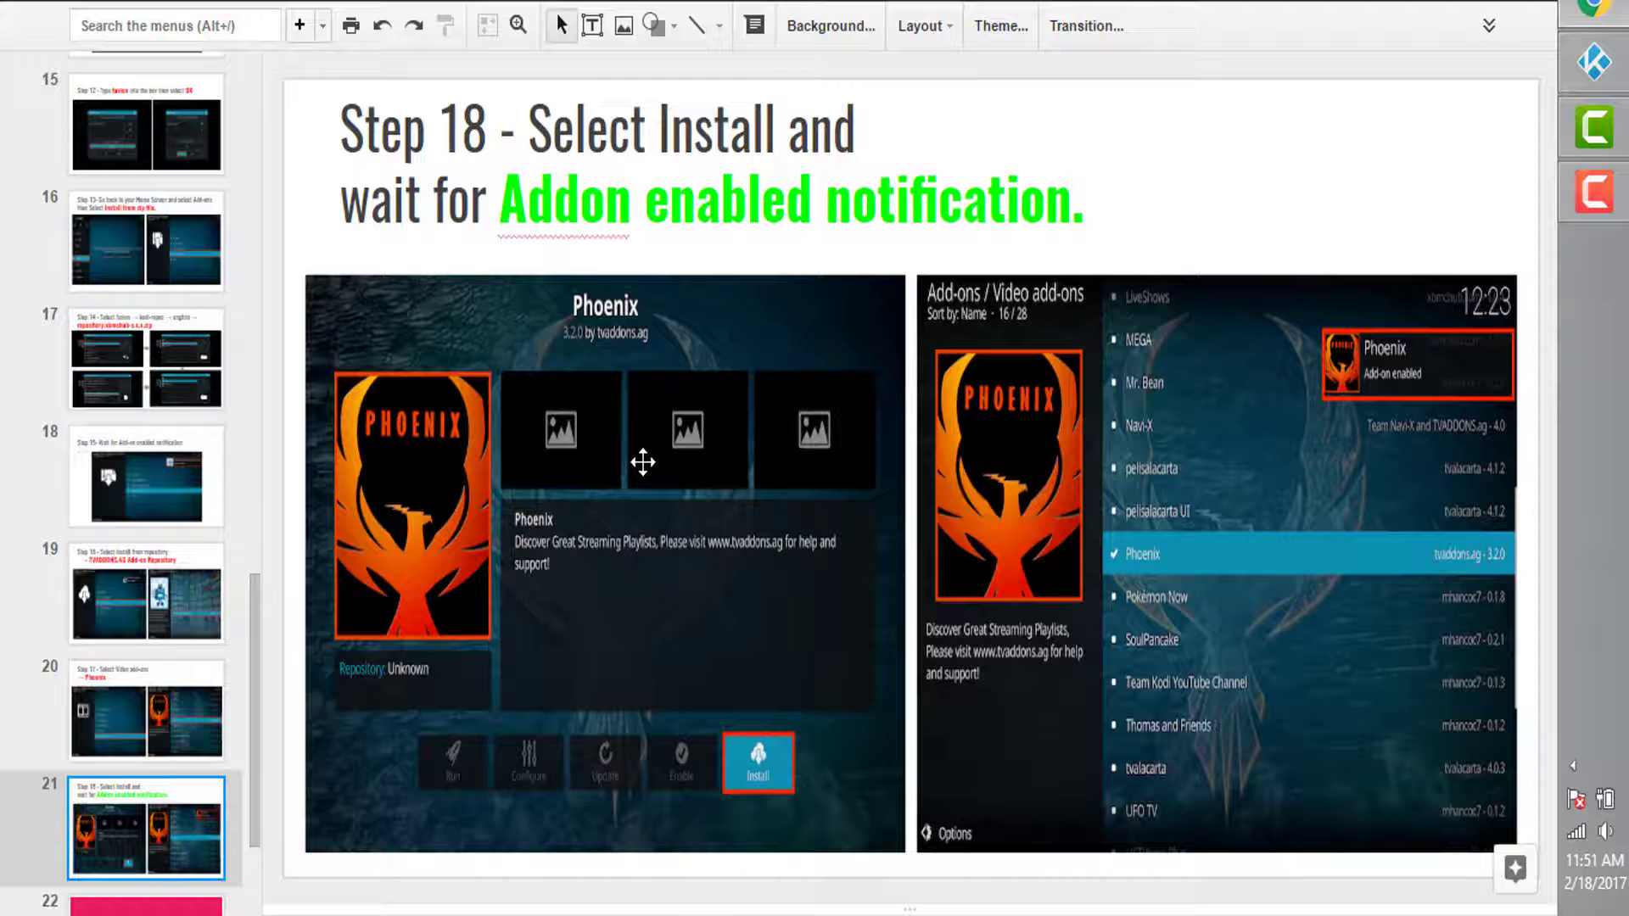
- Uninstall Phoenix, then reopen it from the list and install it again
key("alt+Tab")
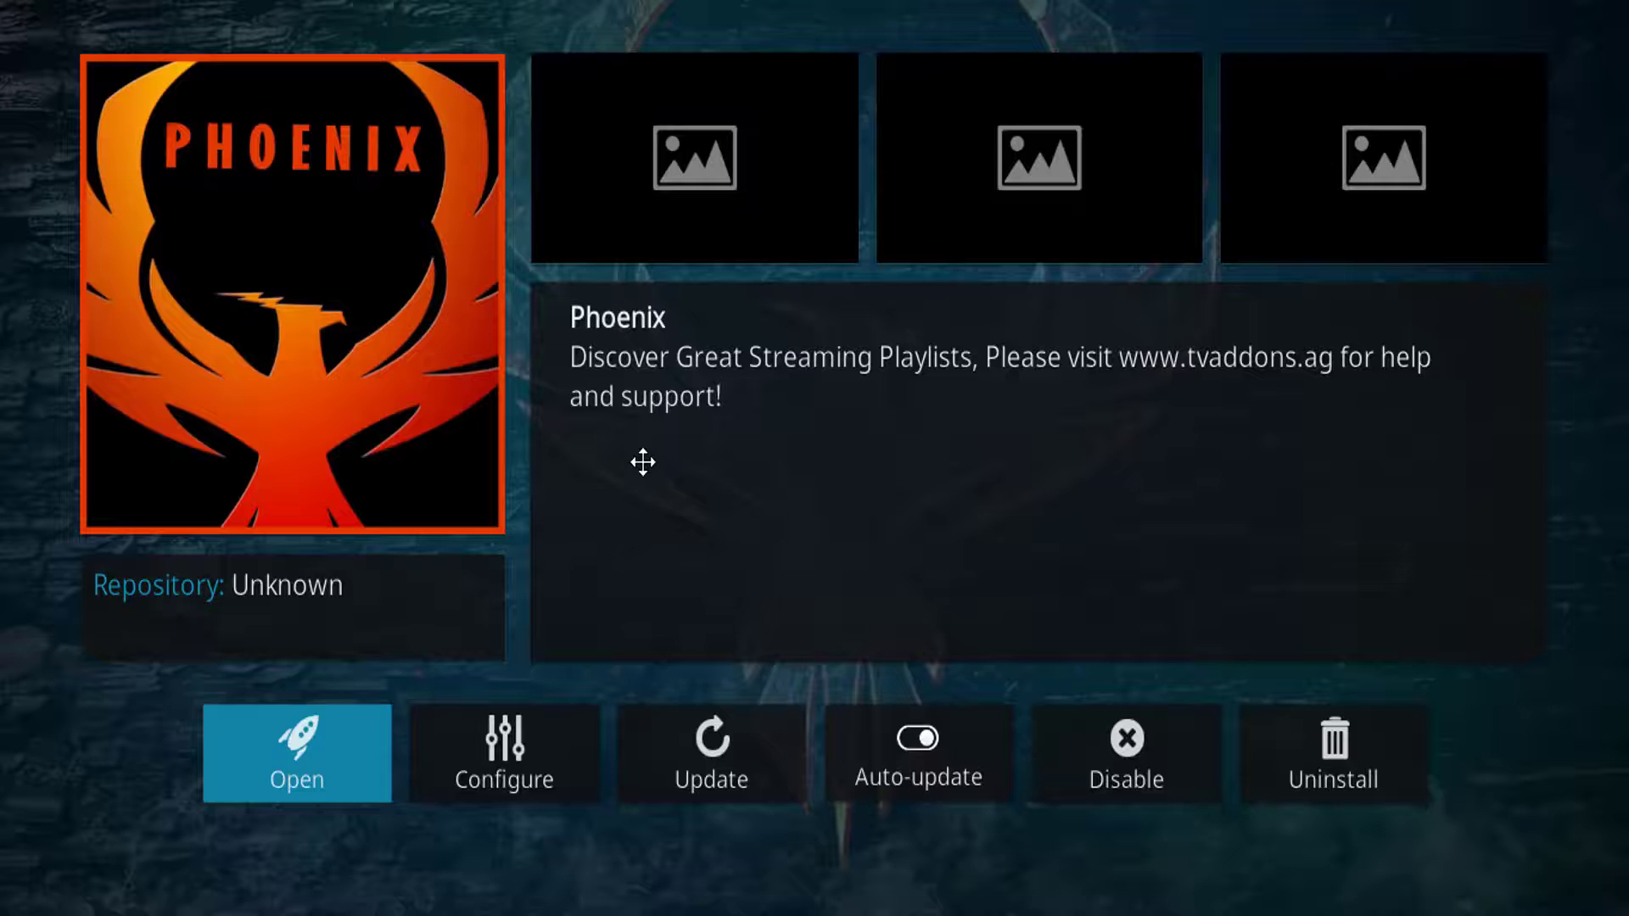
left_click(1324, 751)
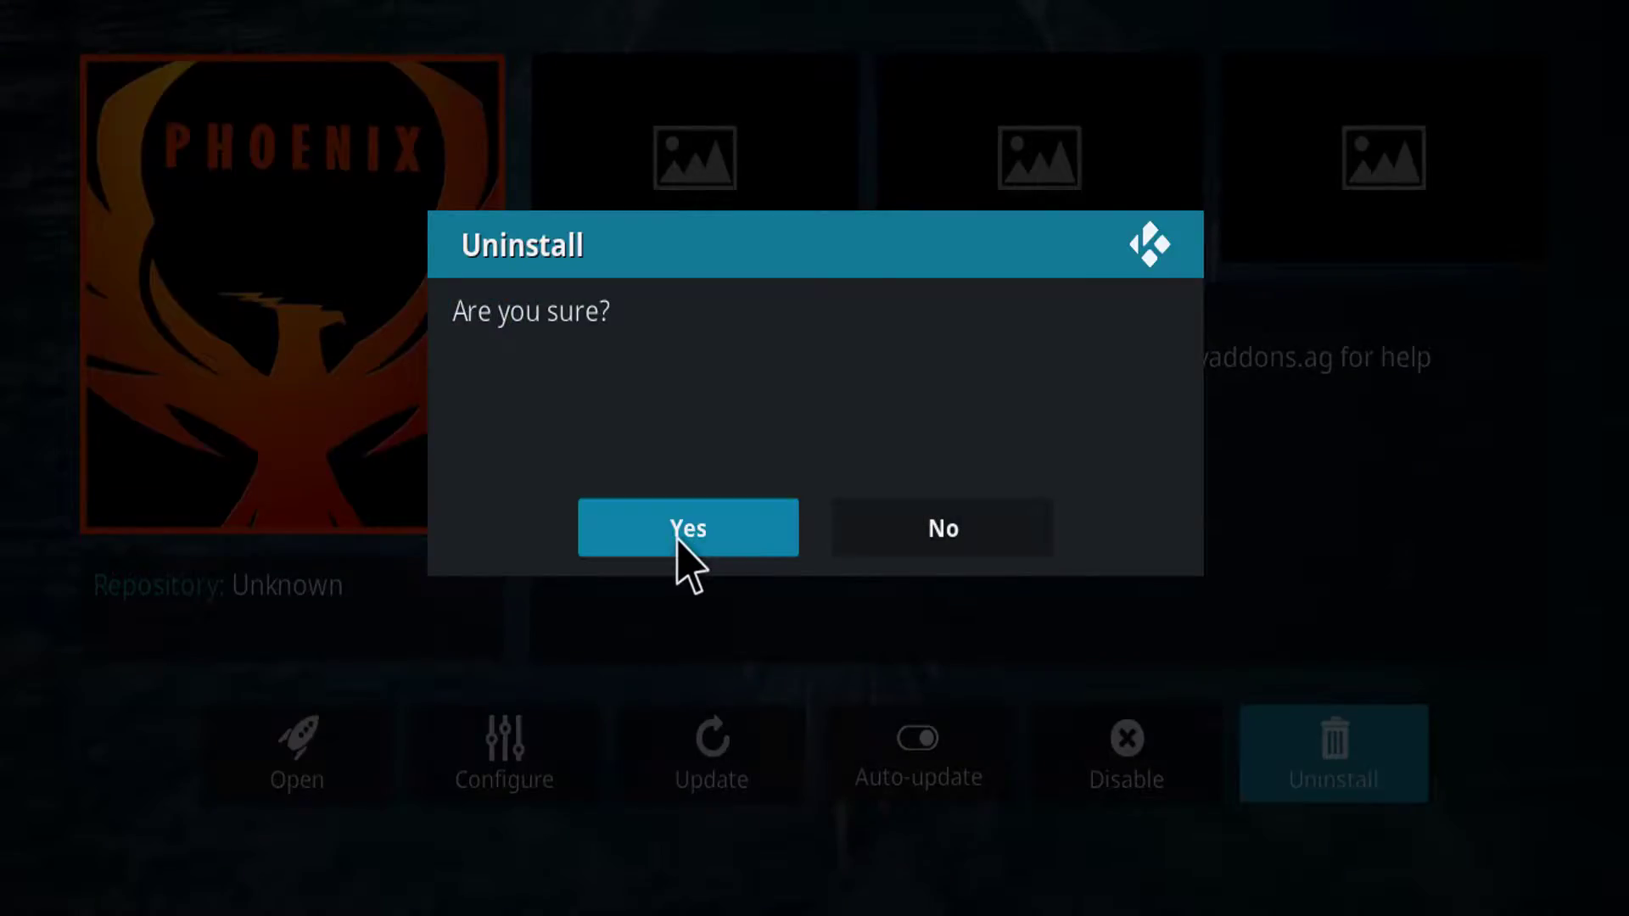
left_click(678, 547)
scroll(831, 781, "down", 3)
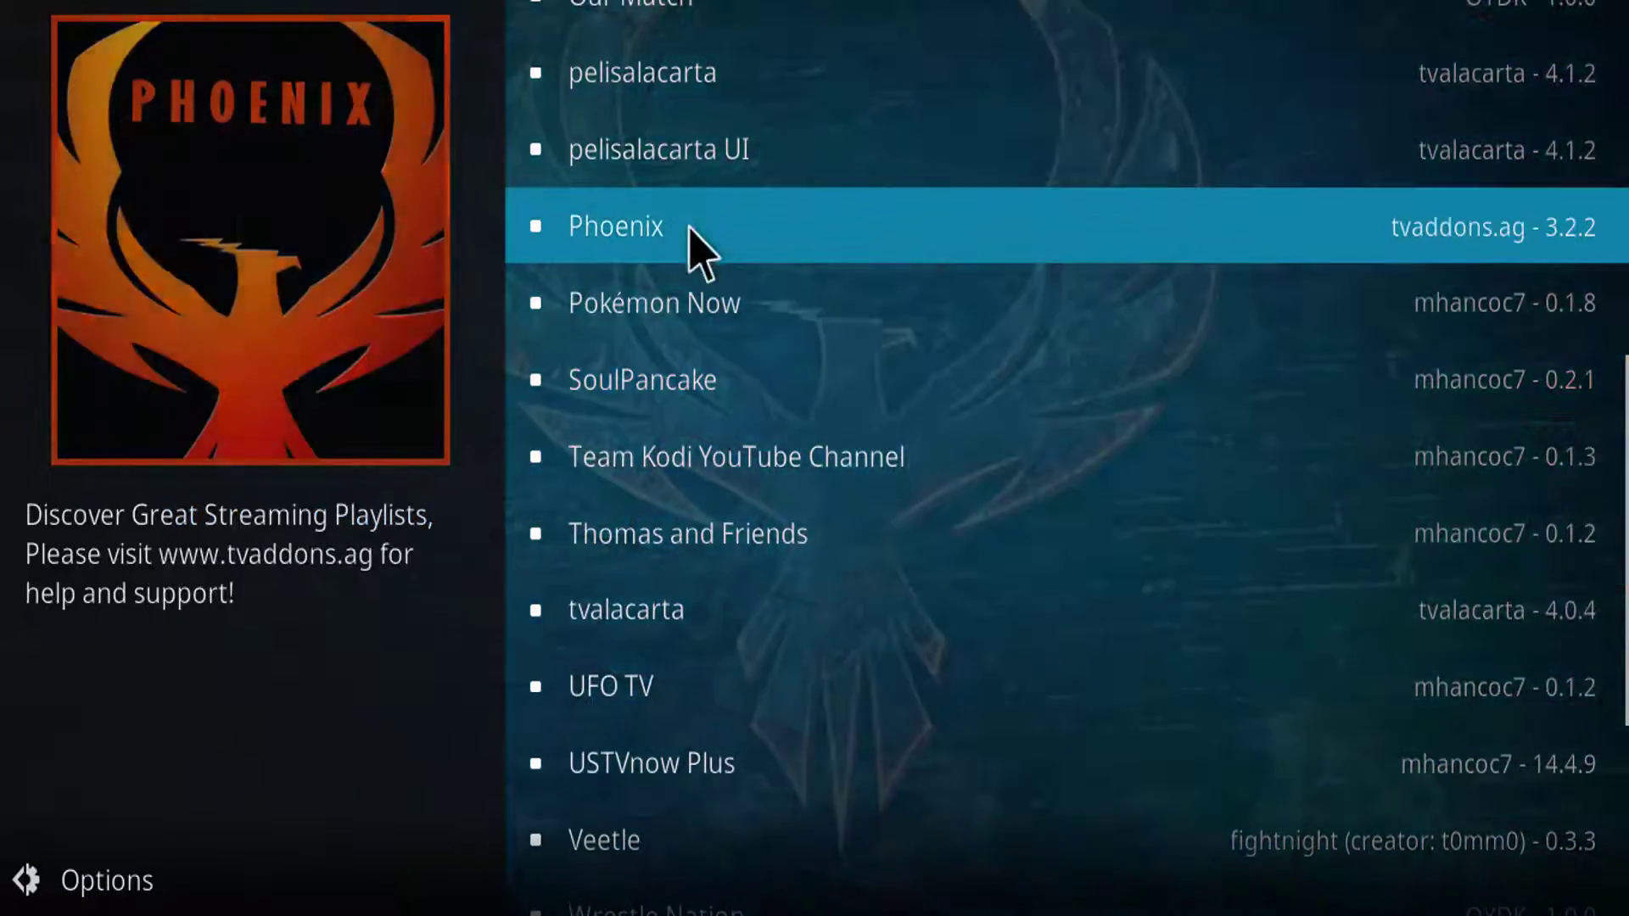
left_click(689, 242)
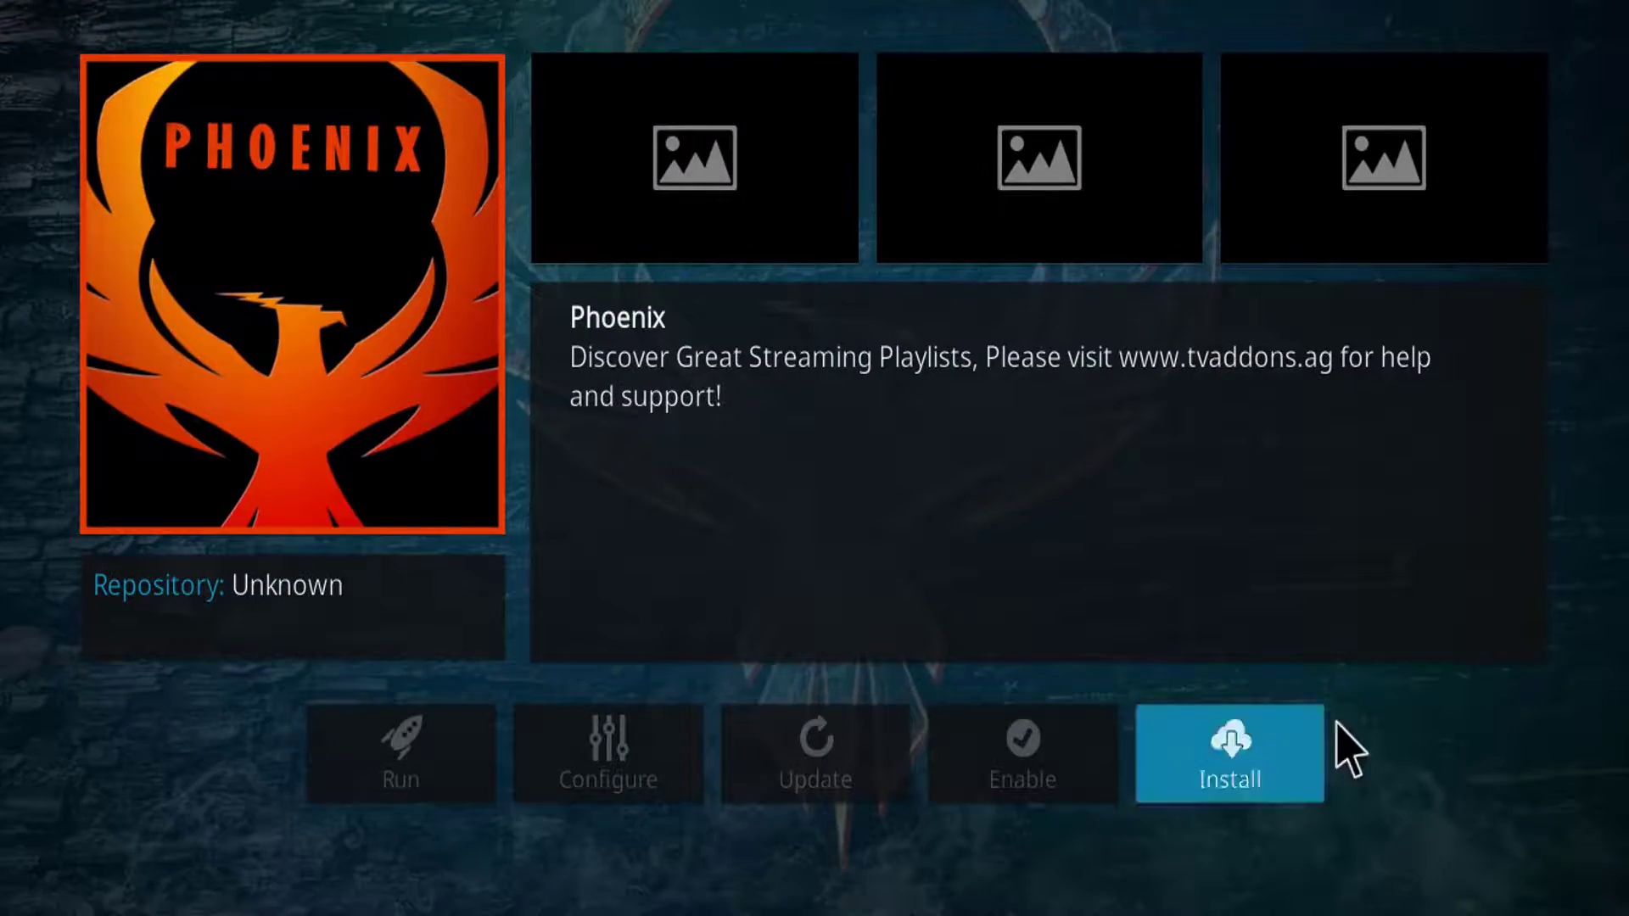
left_click(1307, 799)
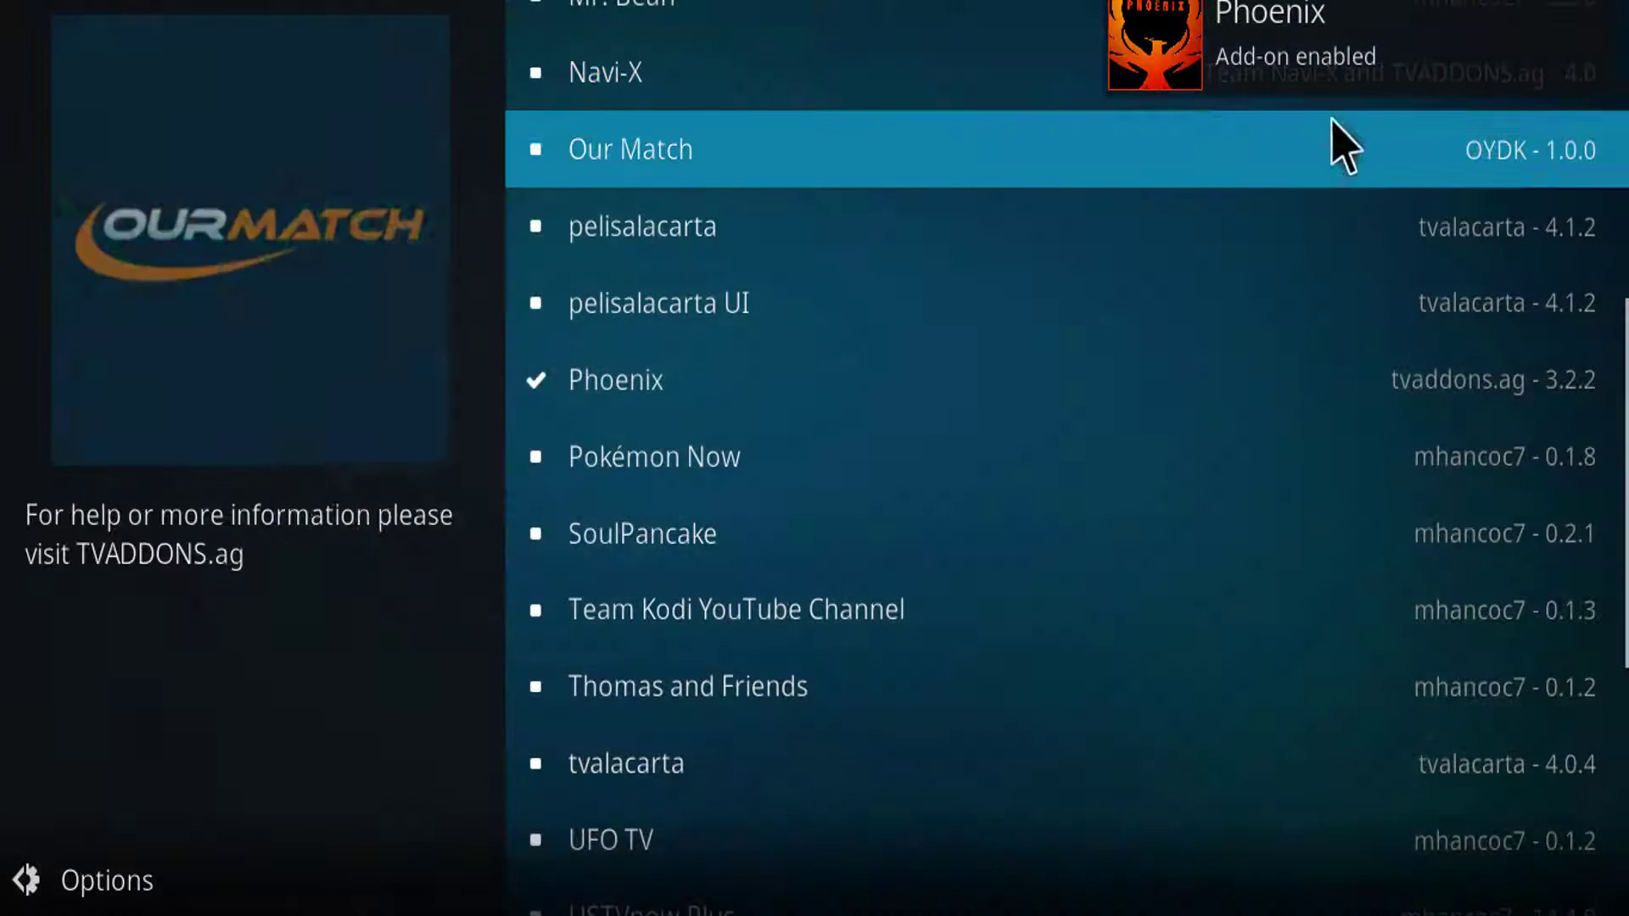
key("Down")
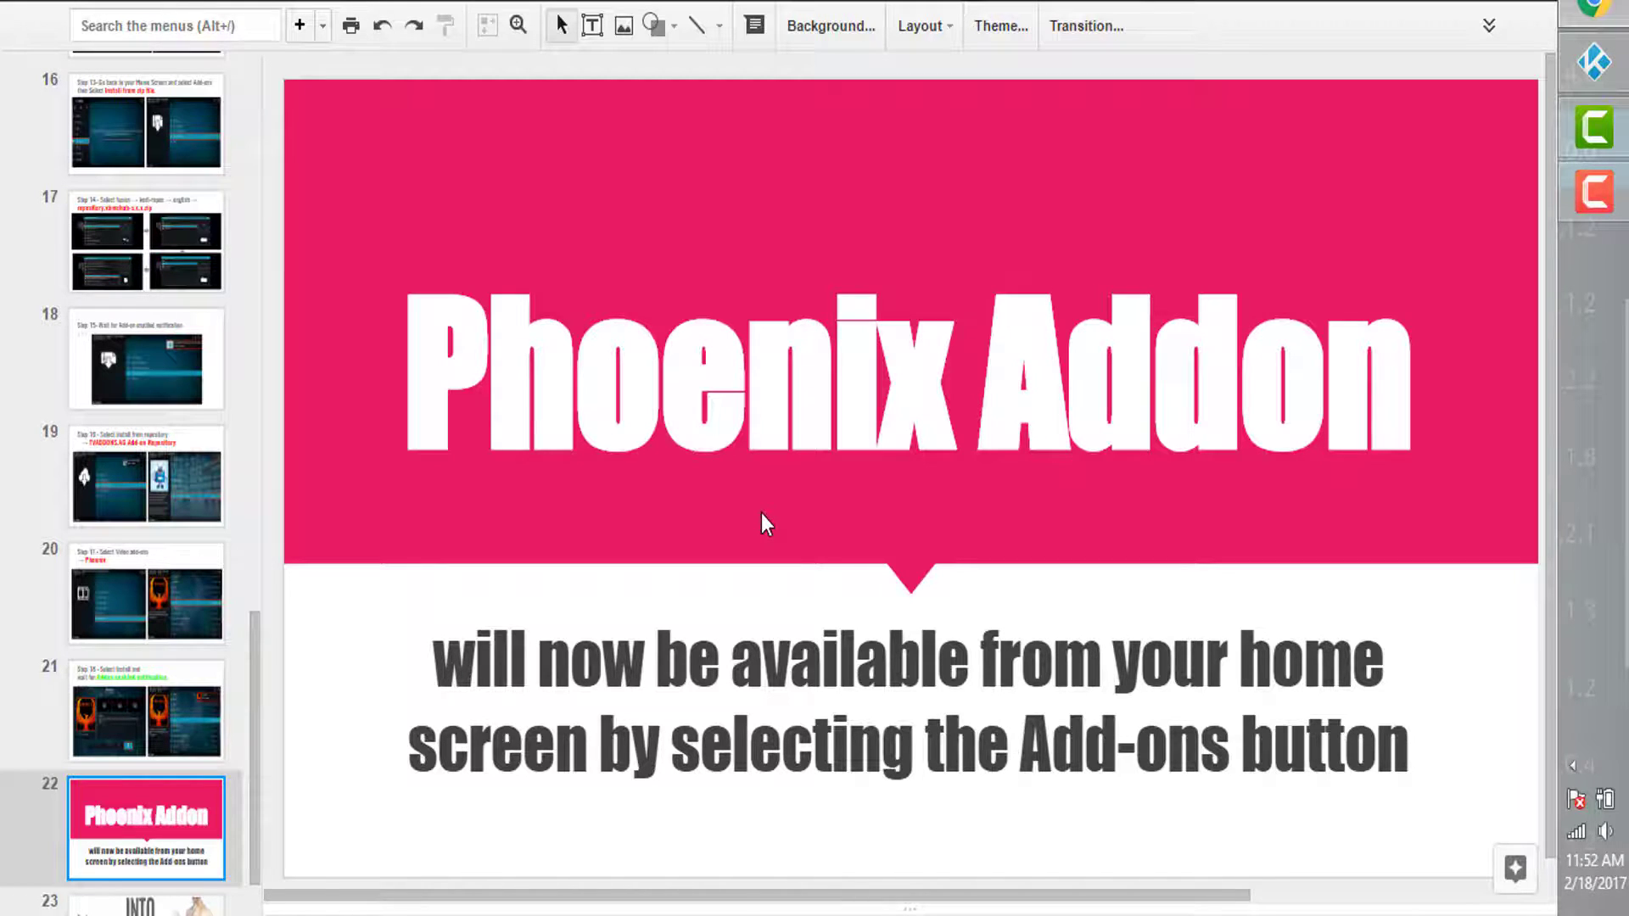
- Open Kodi's Add-ons browser from the home sidebar, showing Phoenix under Video add-ons
key("alt+Tab")
mouse_move(14, 320)
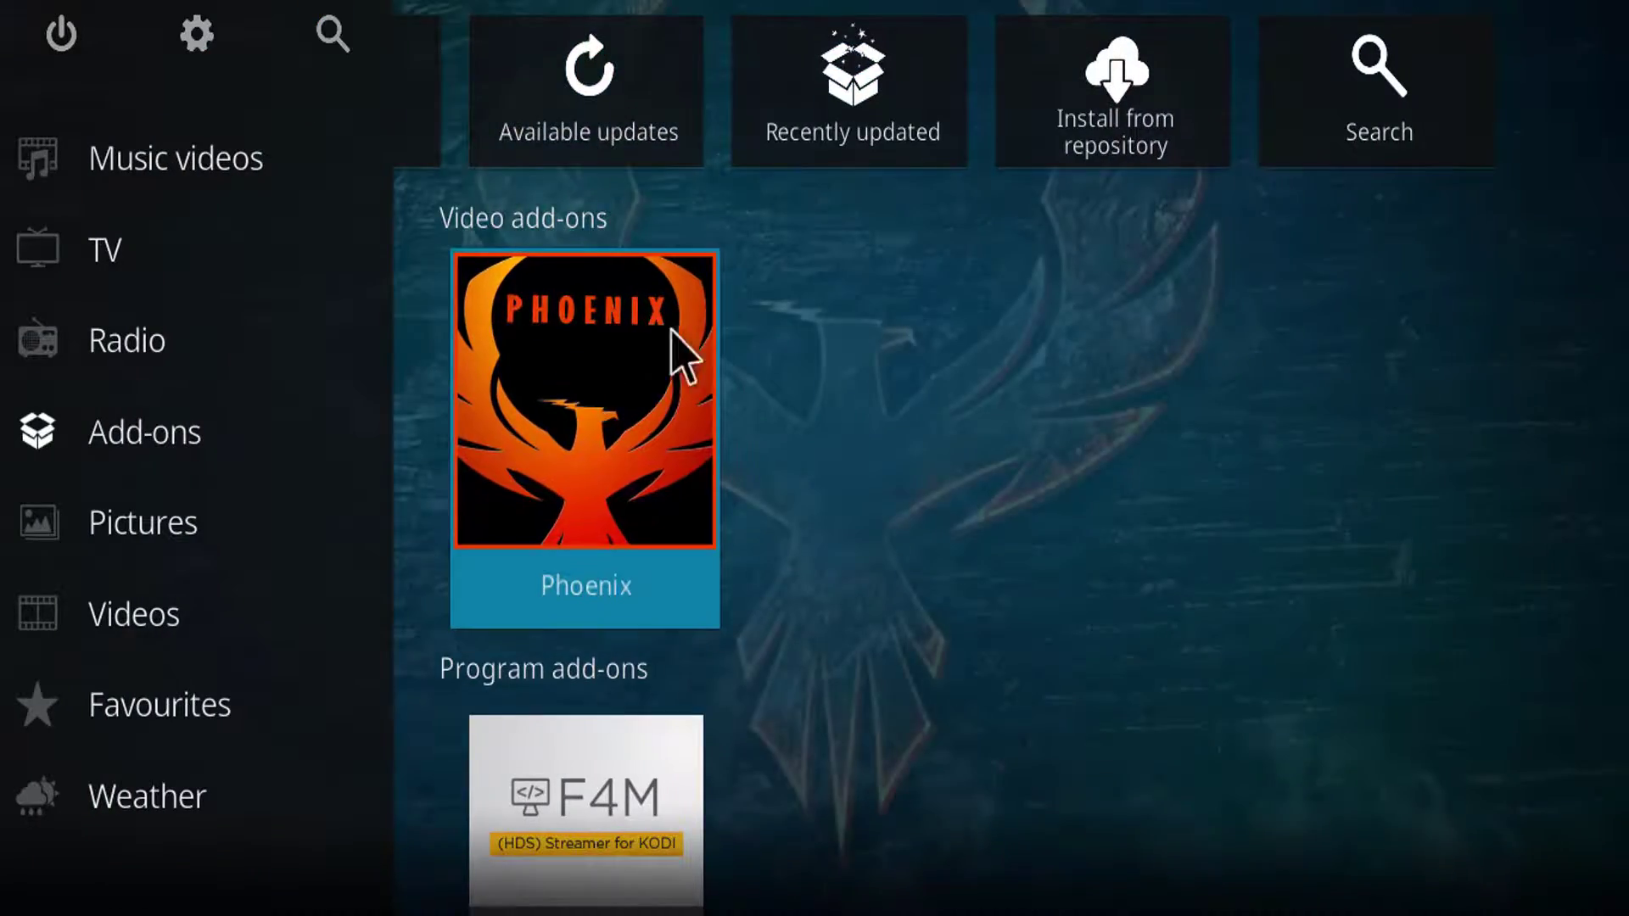
left_click(145, 425)
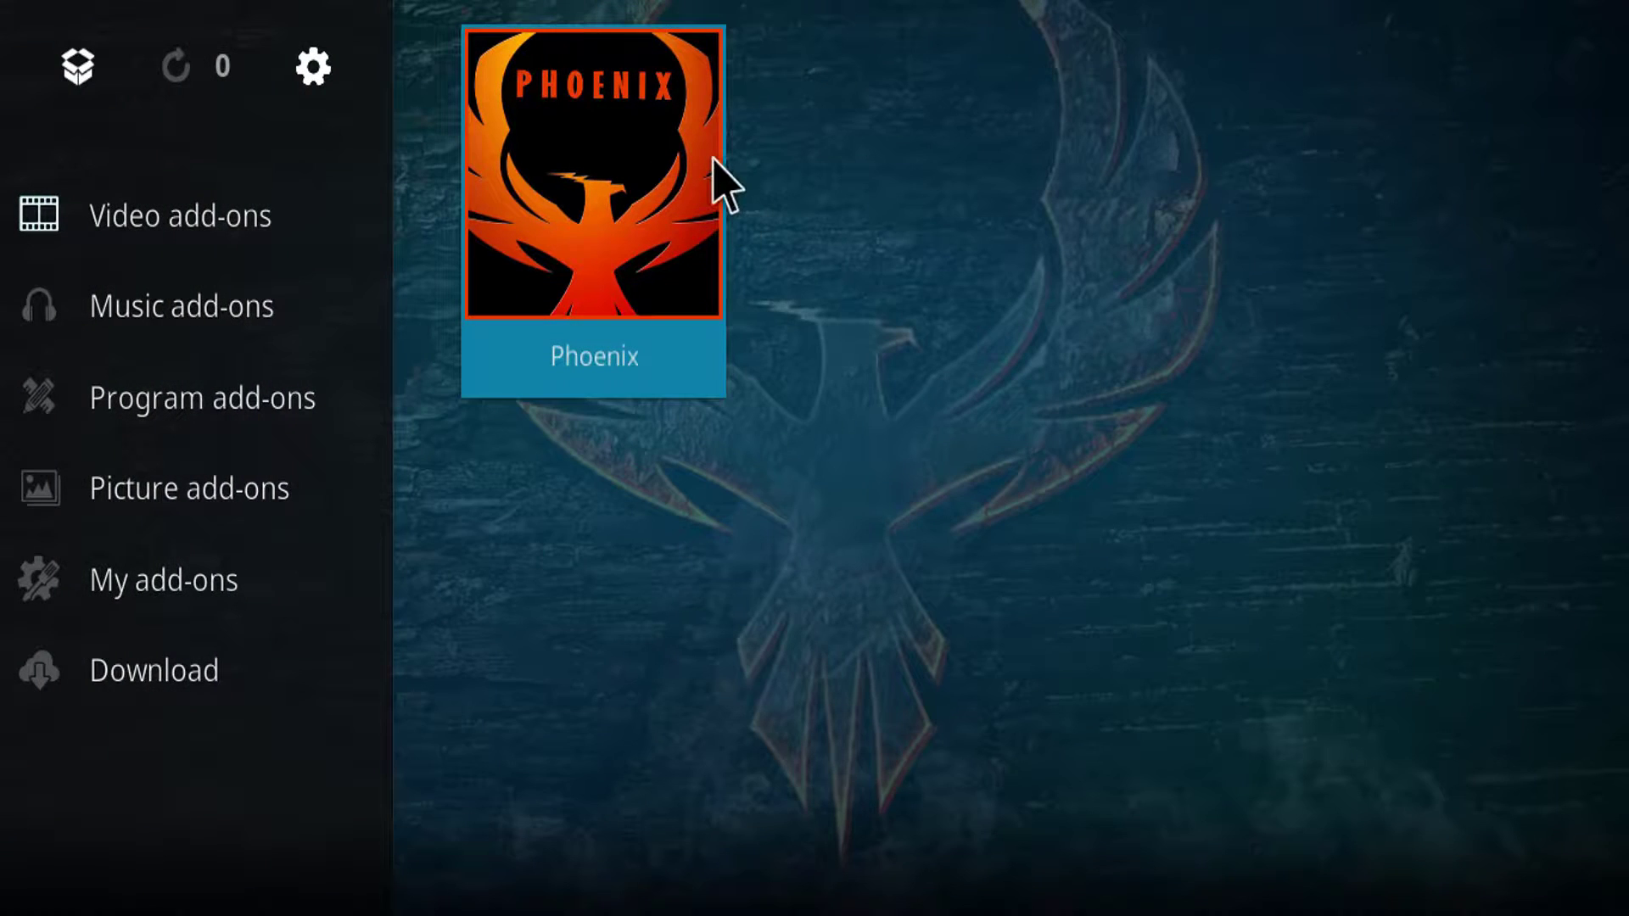
mouse_move(1550, 851)
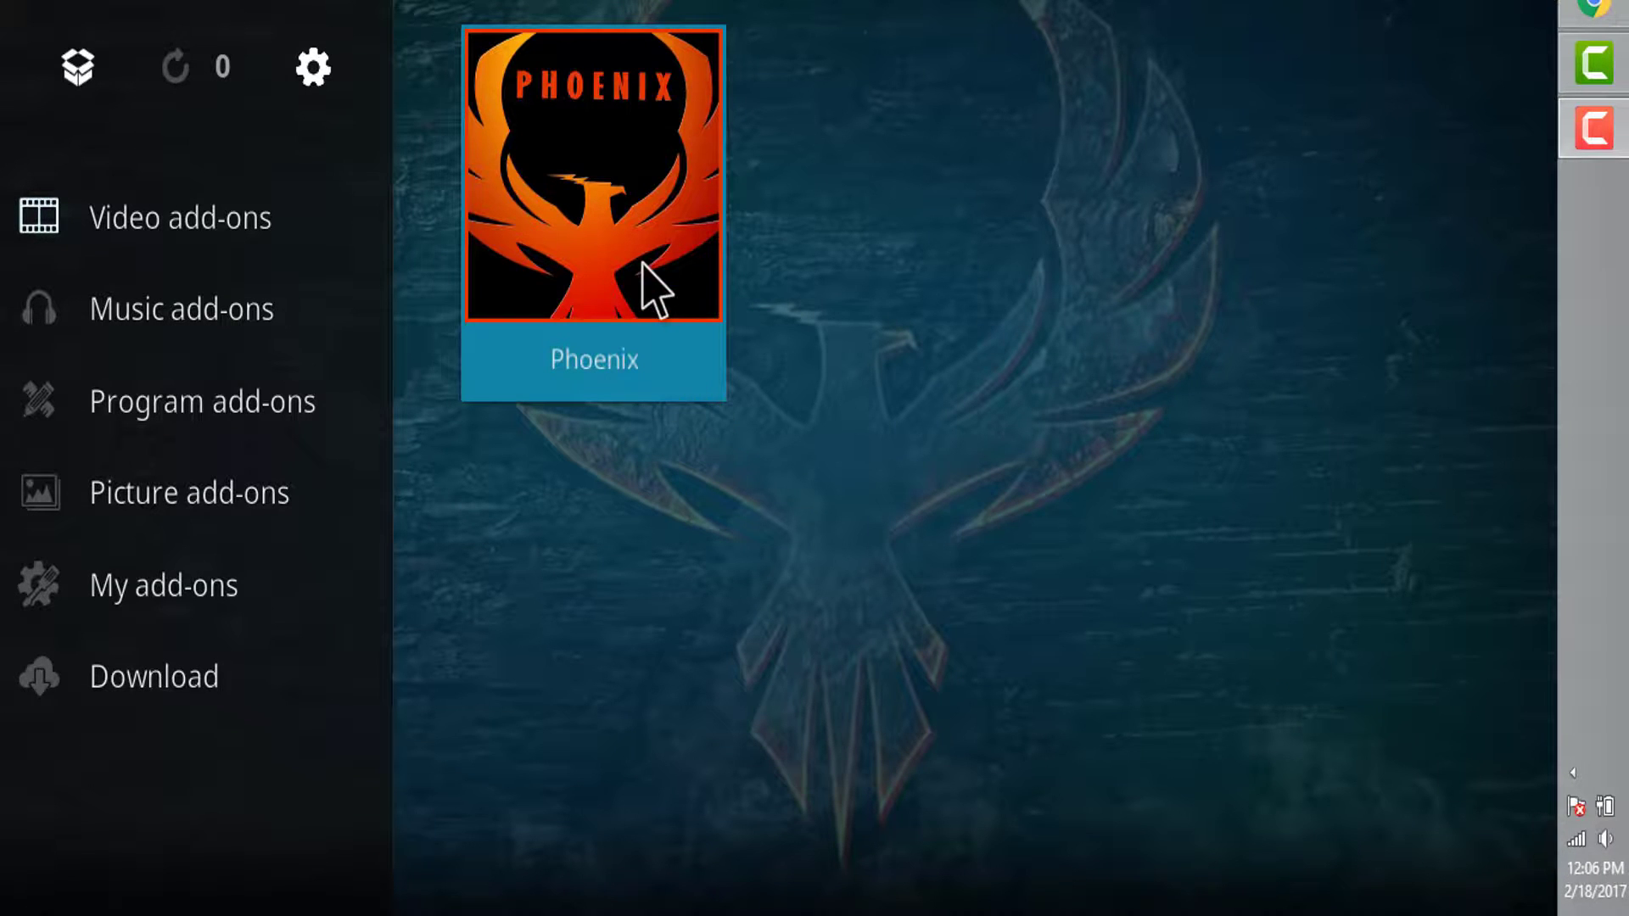
left_click(643, 287)
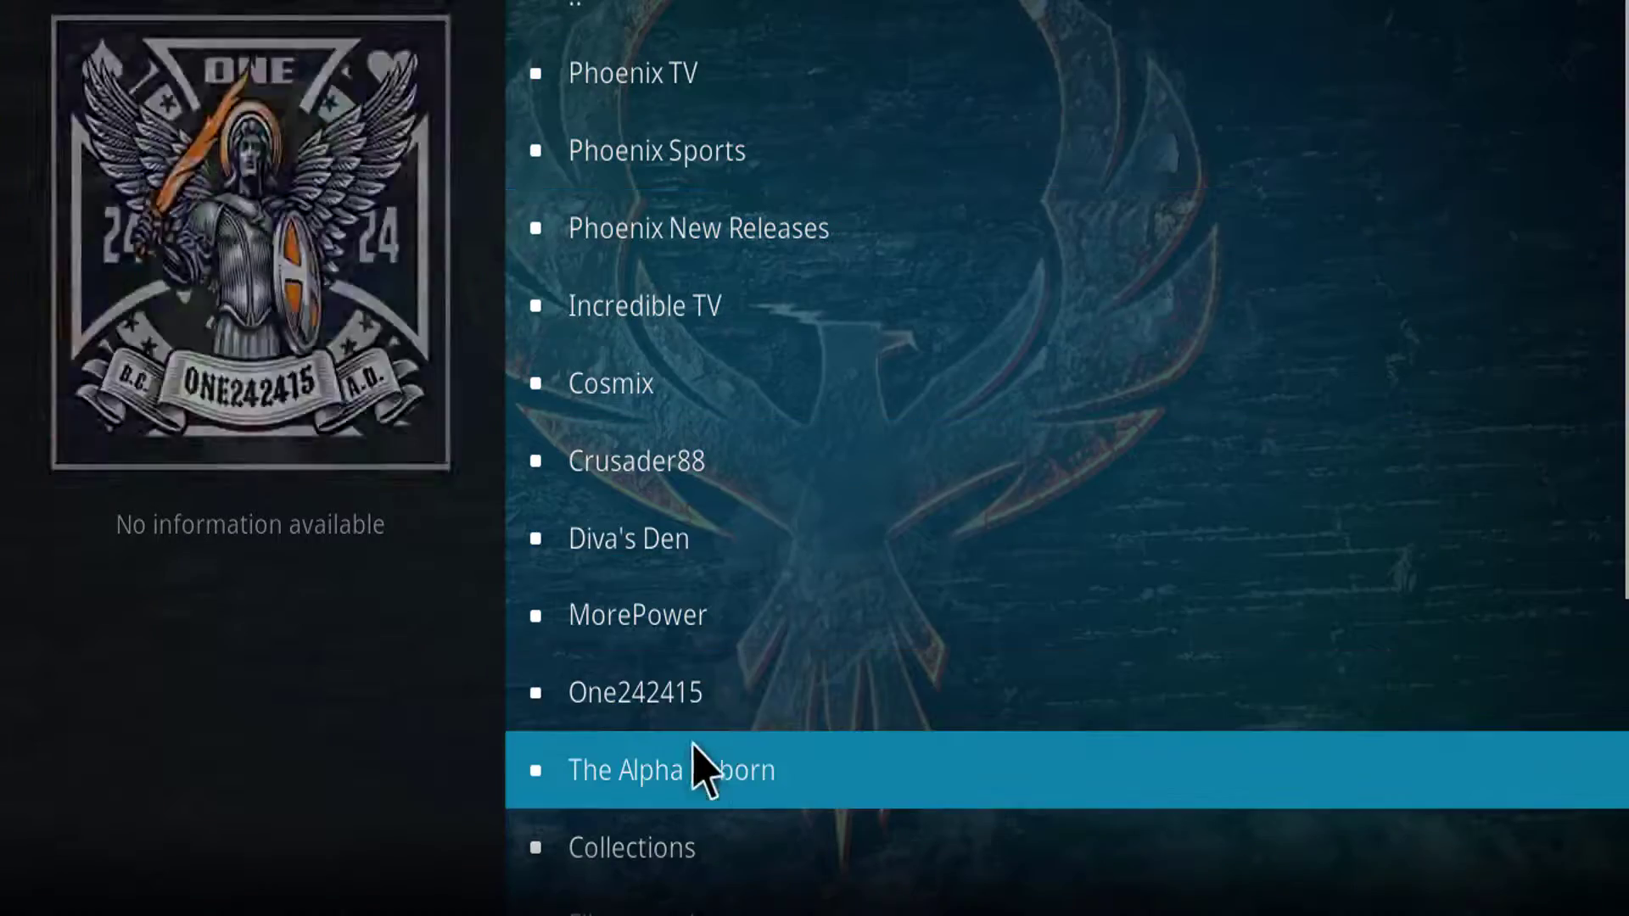
scroll(696, 759, "up", 1)
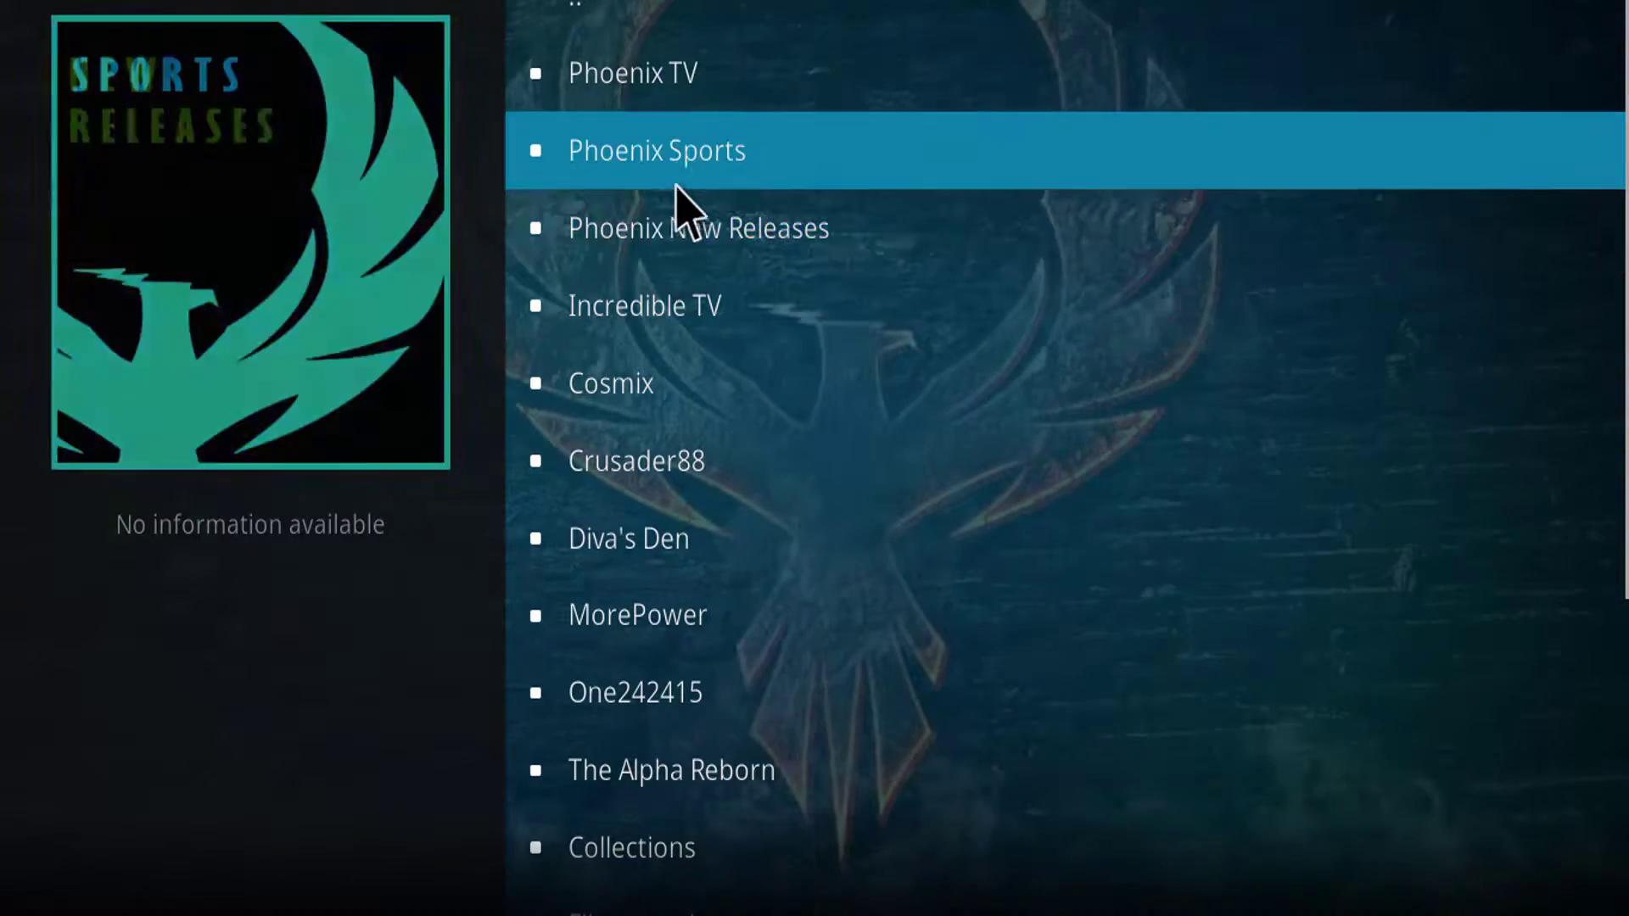
left_click(676, 228)
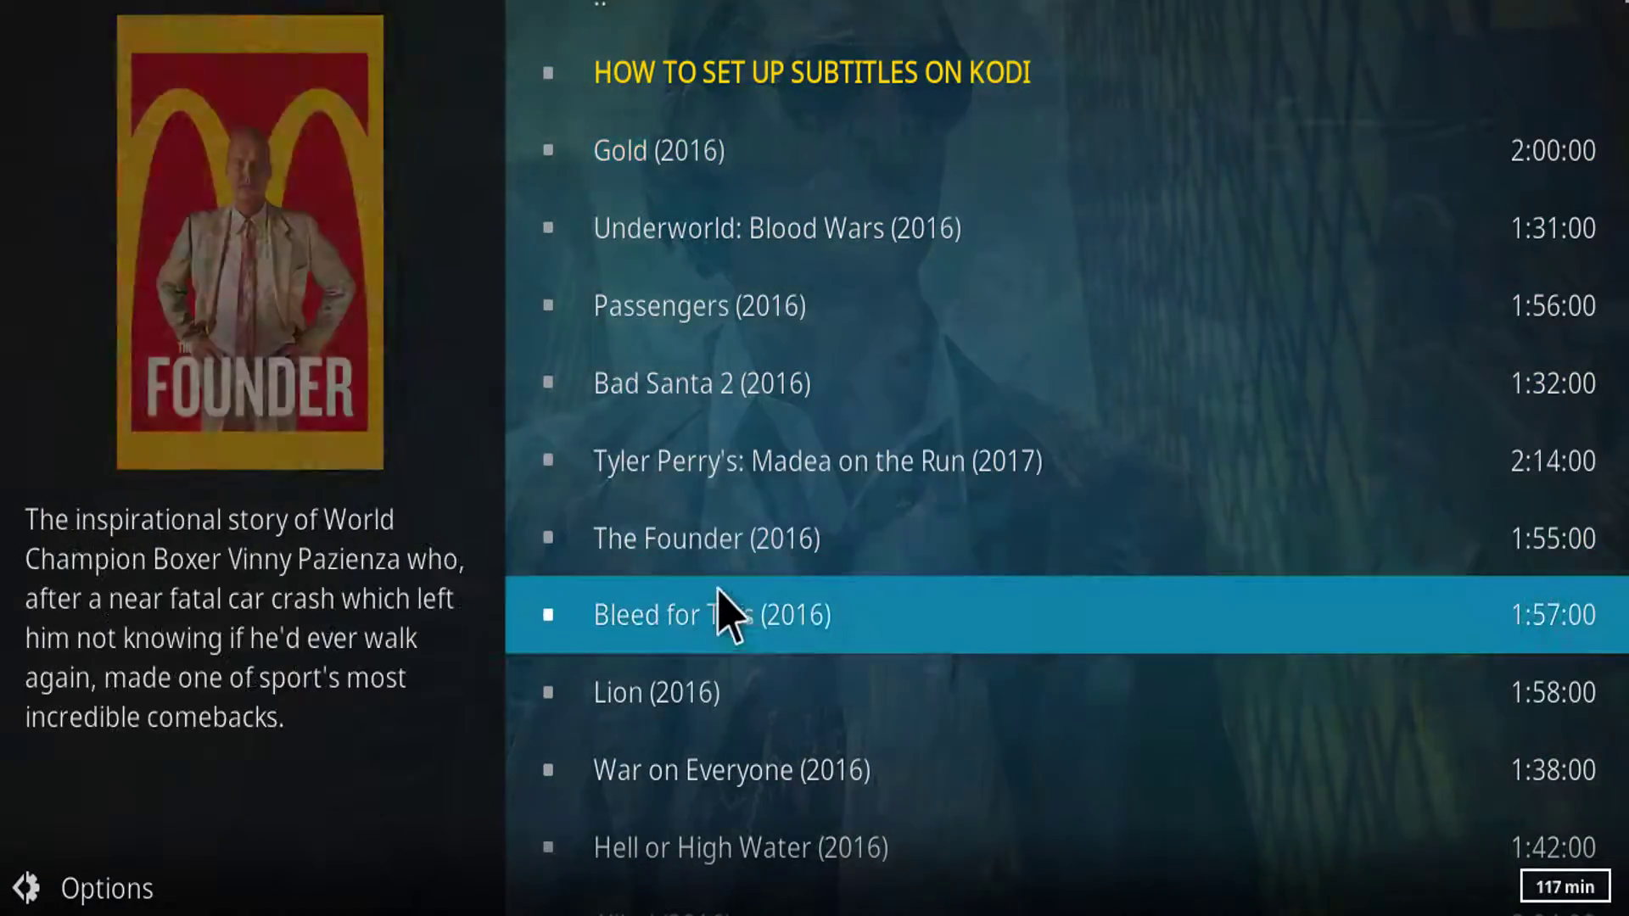
scroll(722, 611, "down", 2)
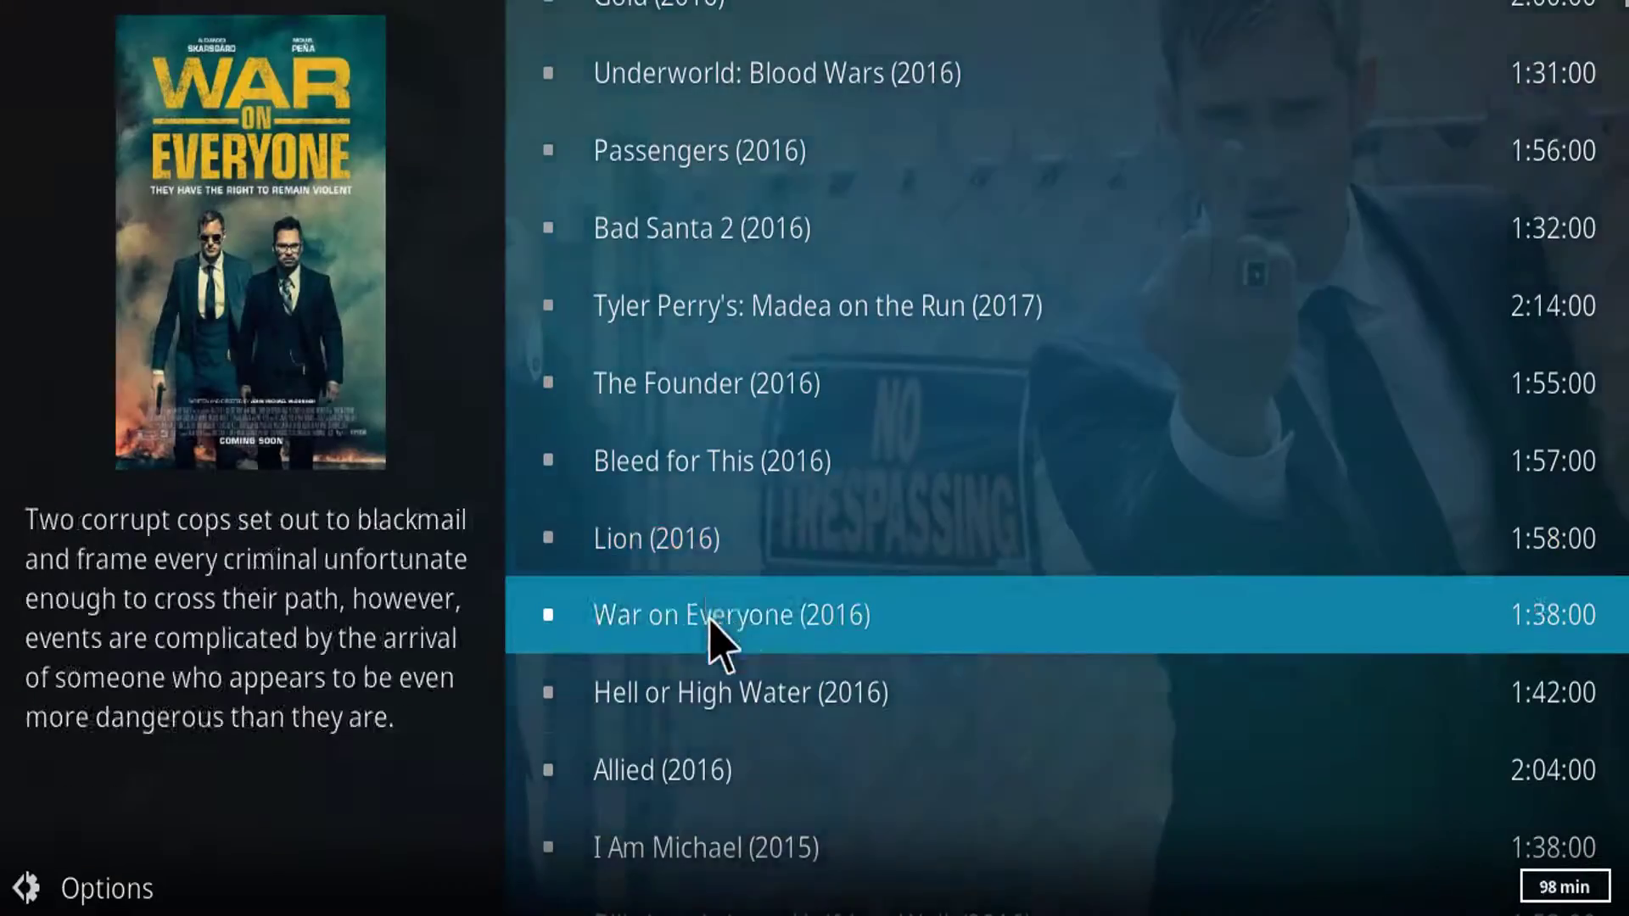
scroll(717, 645, "down", 5)
scroll(717, 670, "down", 6)
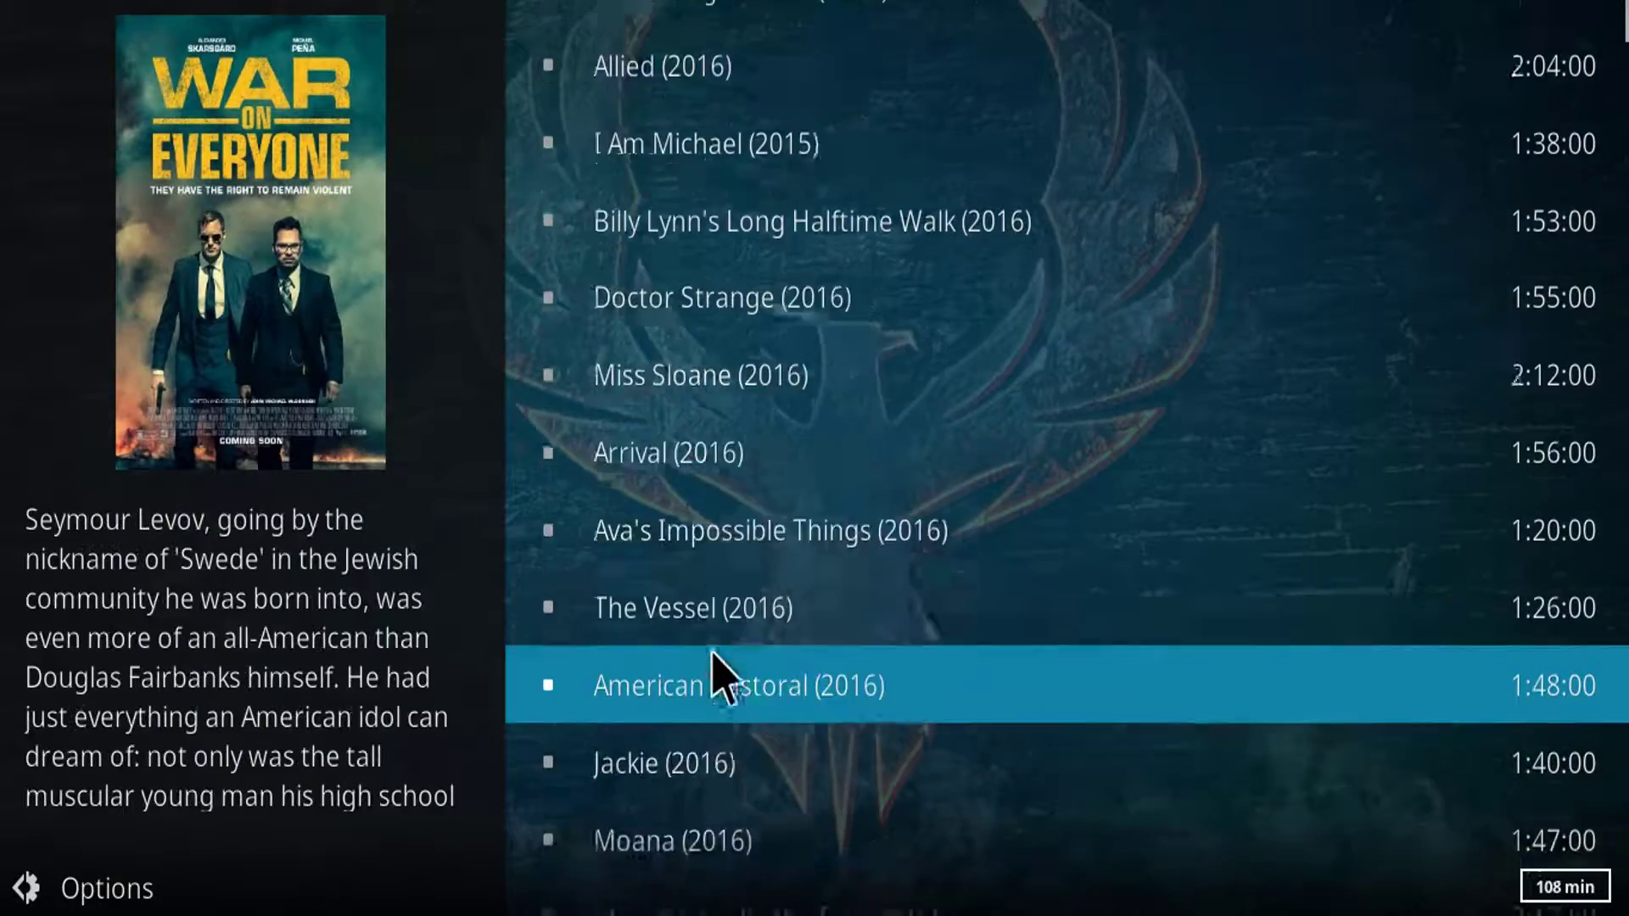
scroll(713, 653, "up", 11)
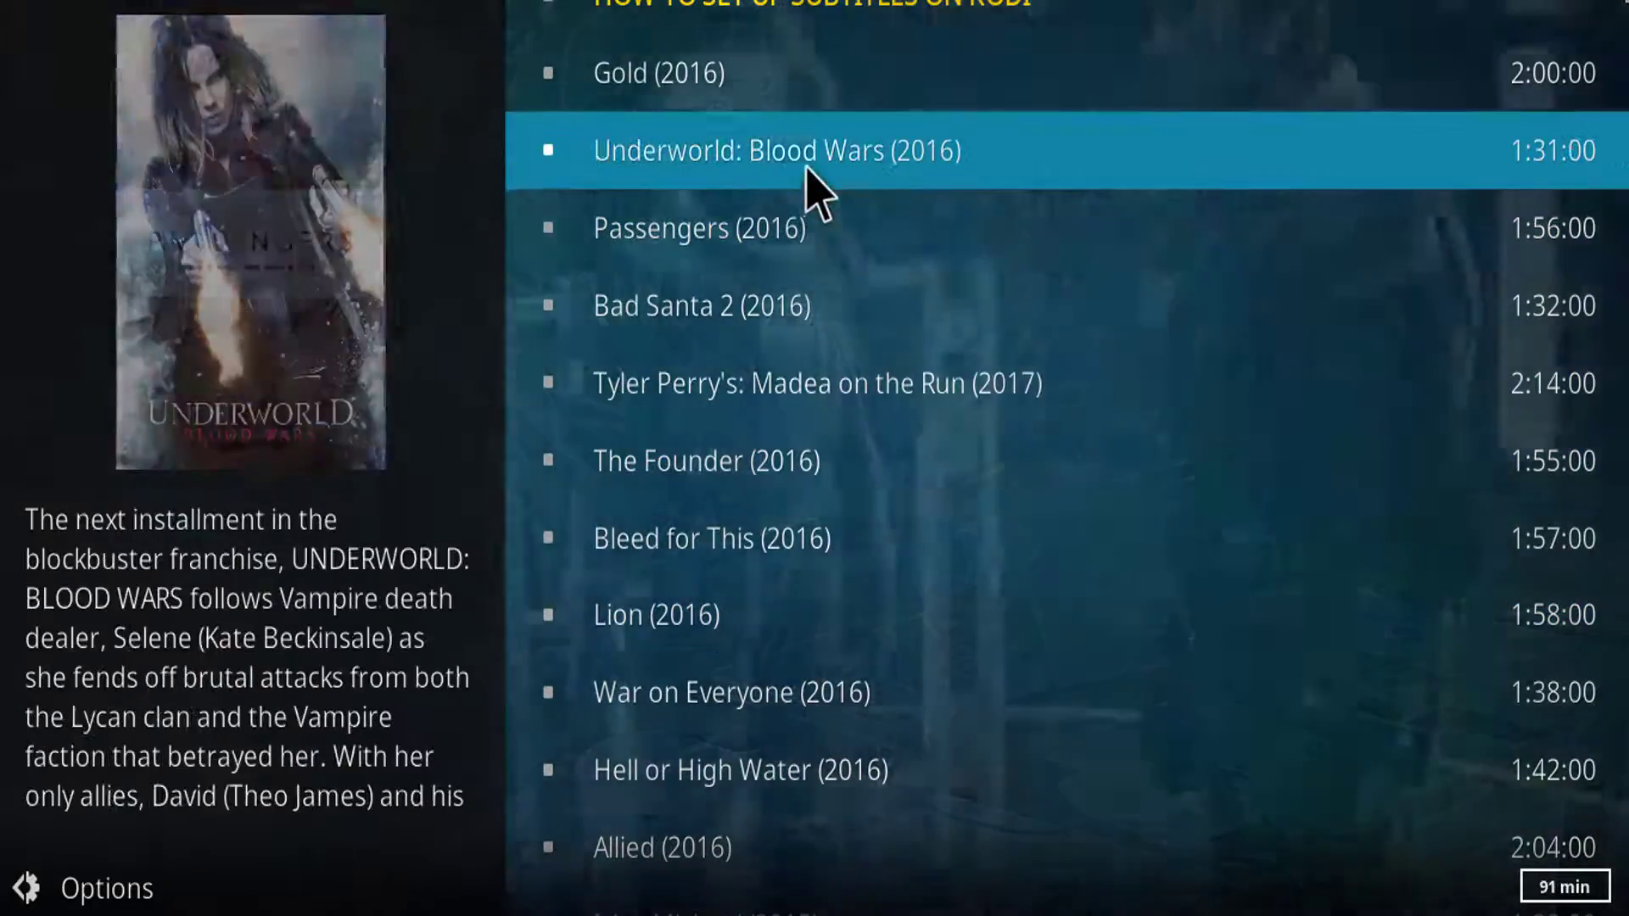
scroll(728, 131, "up", 1)
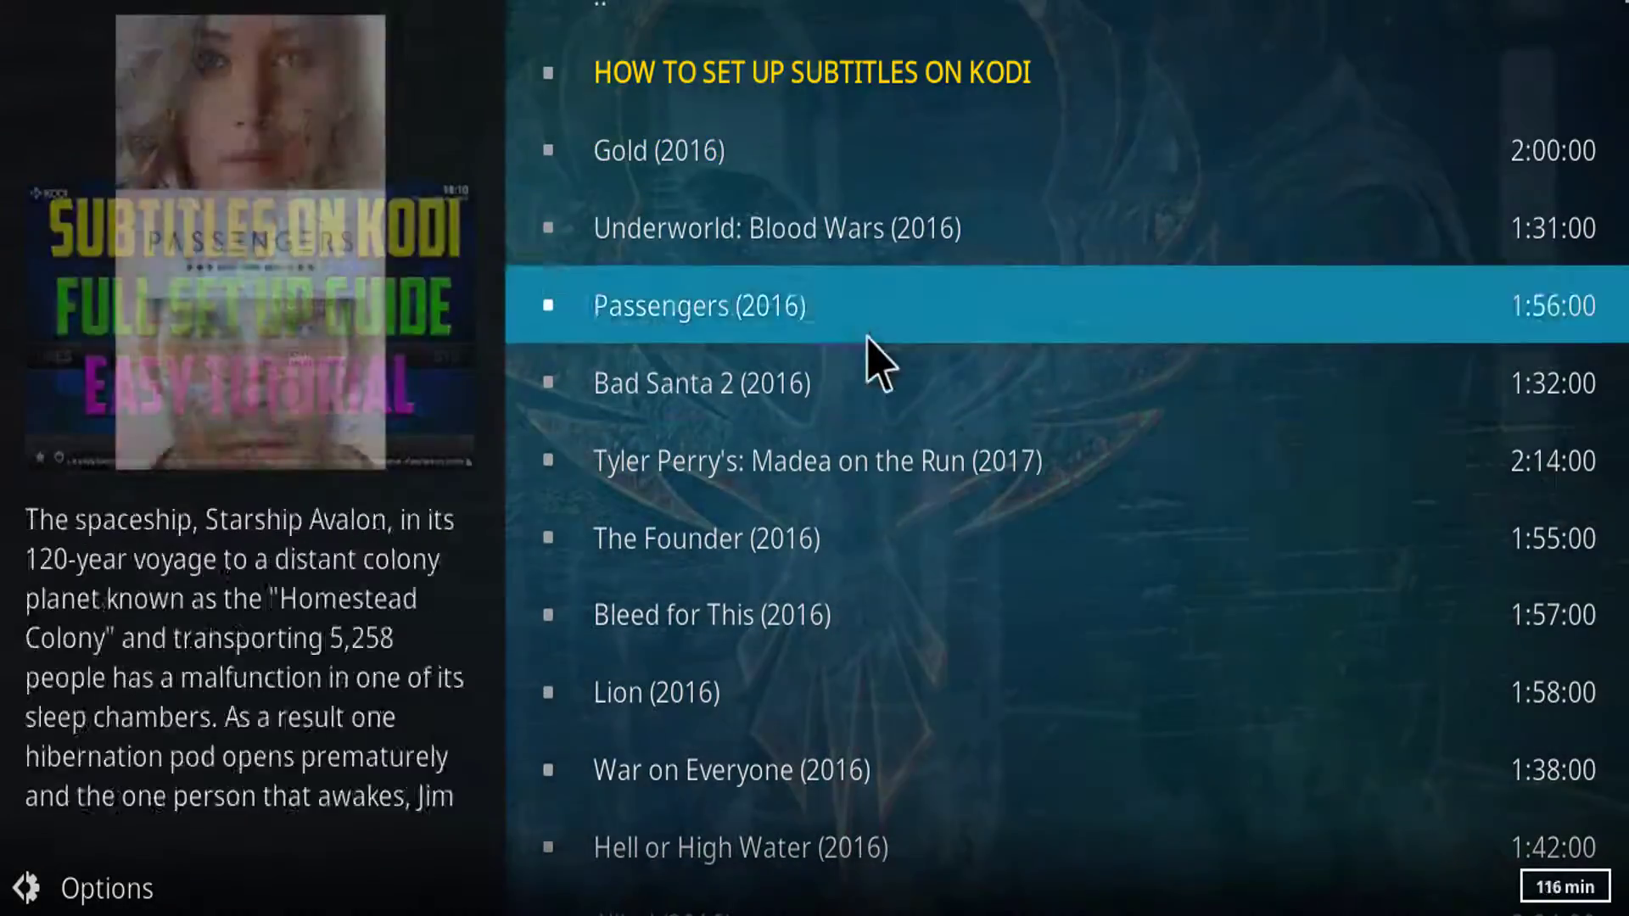